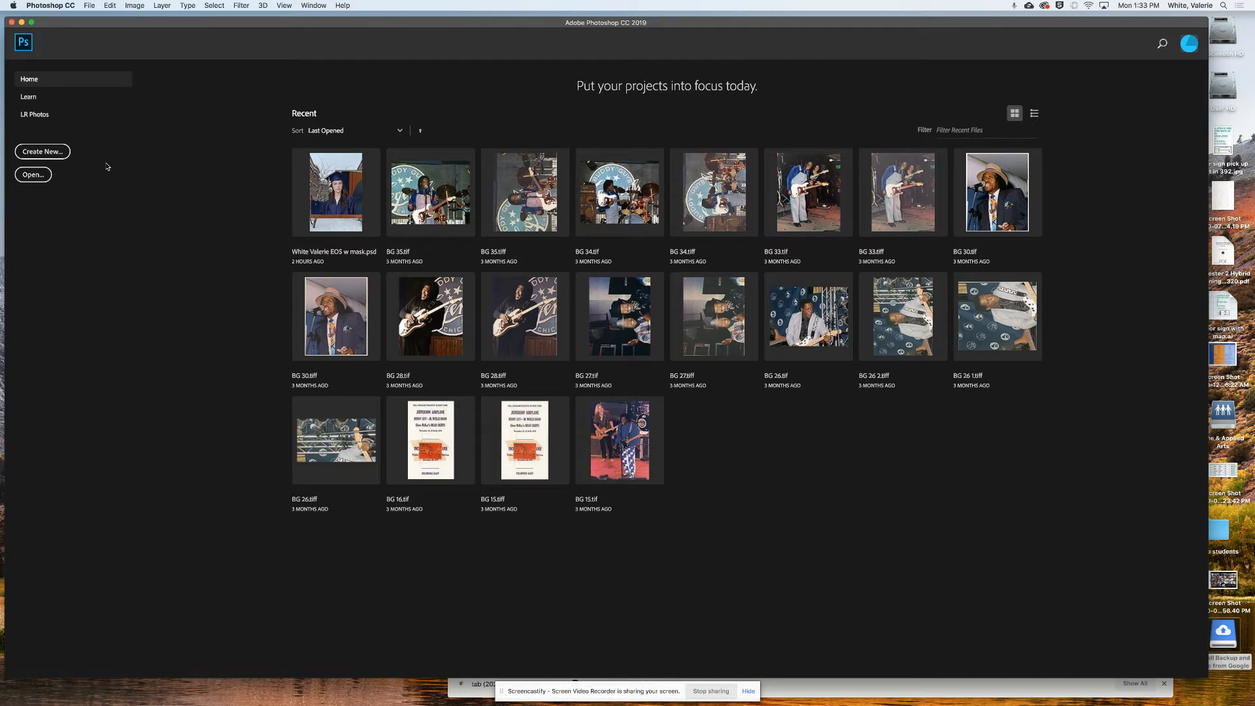
- Open the New Document dialog from the Photoshop Home screen
click(57, 153)
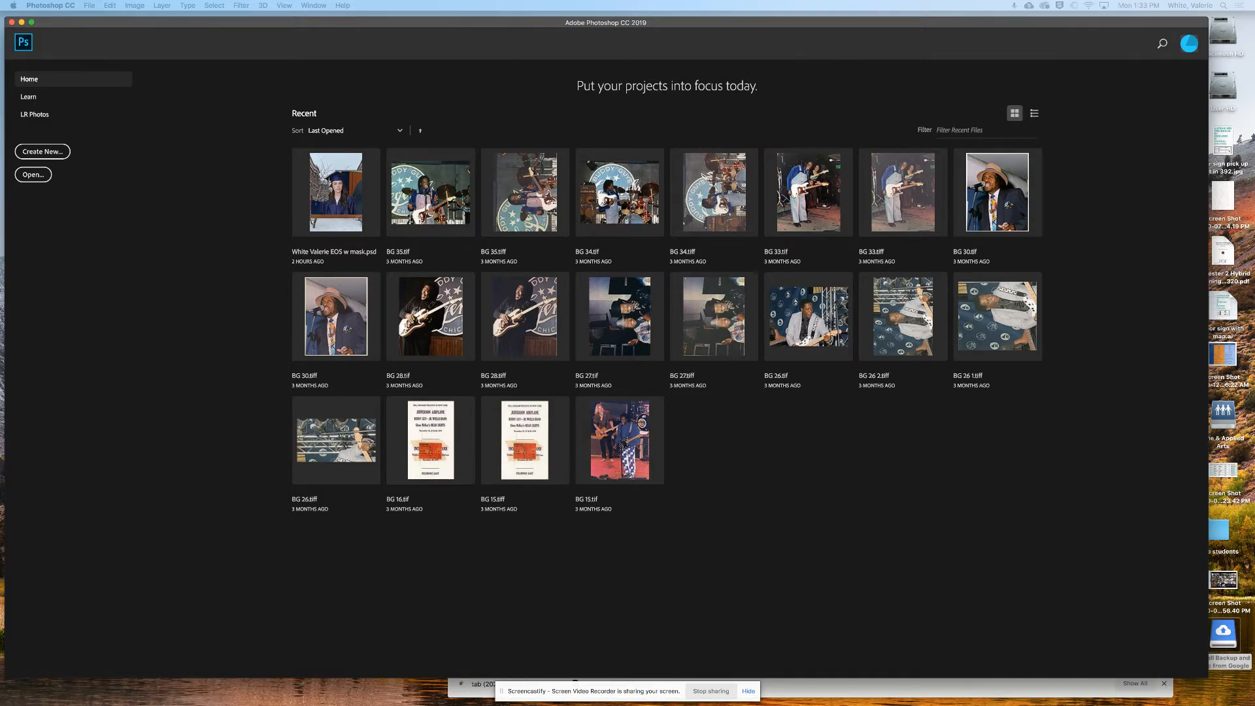
key(super+n)
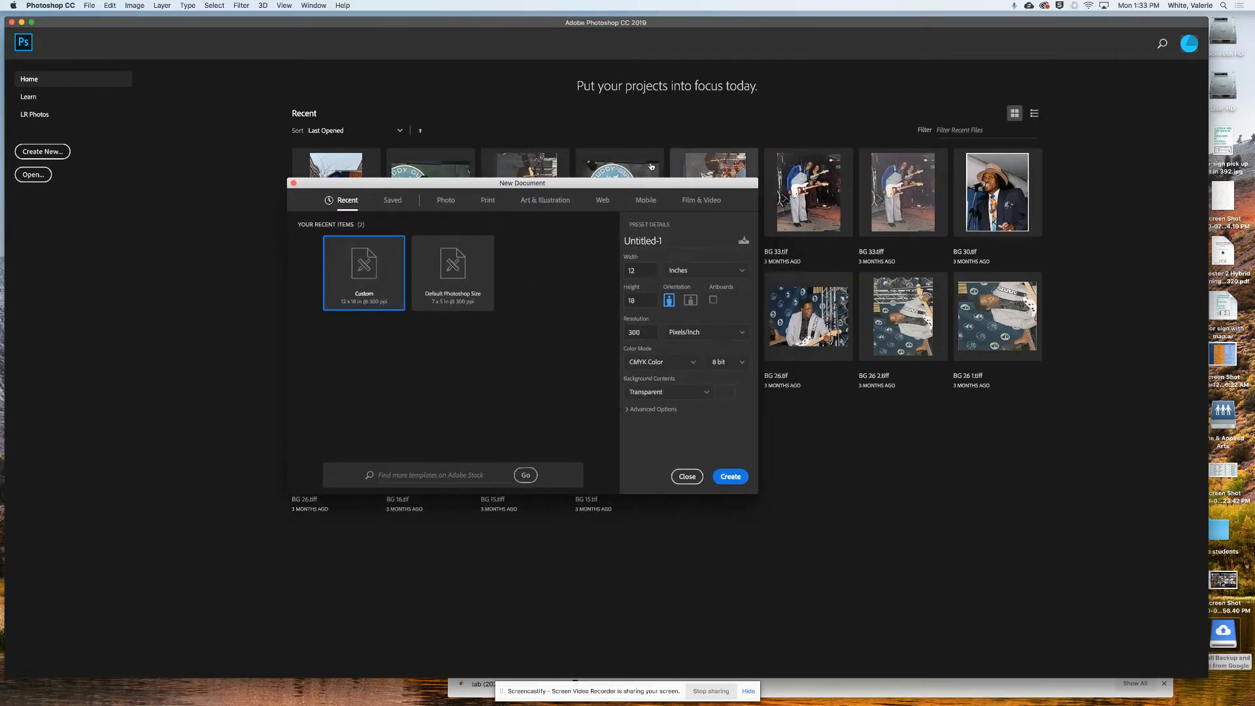
- Name the Print document after the student and size it 12 × 18 inches
click(489, 202)
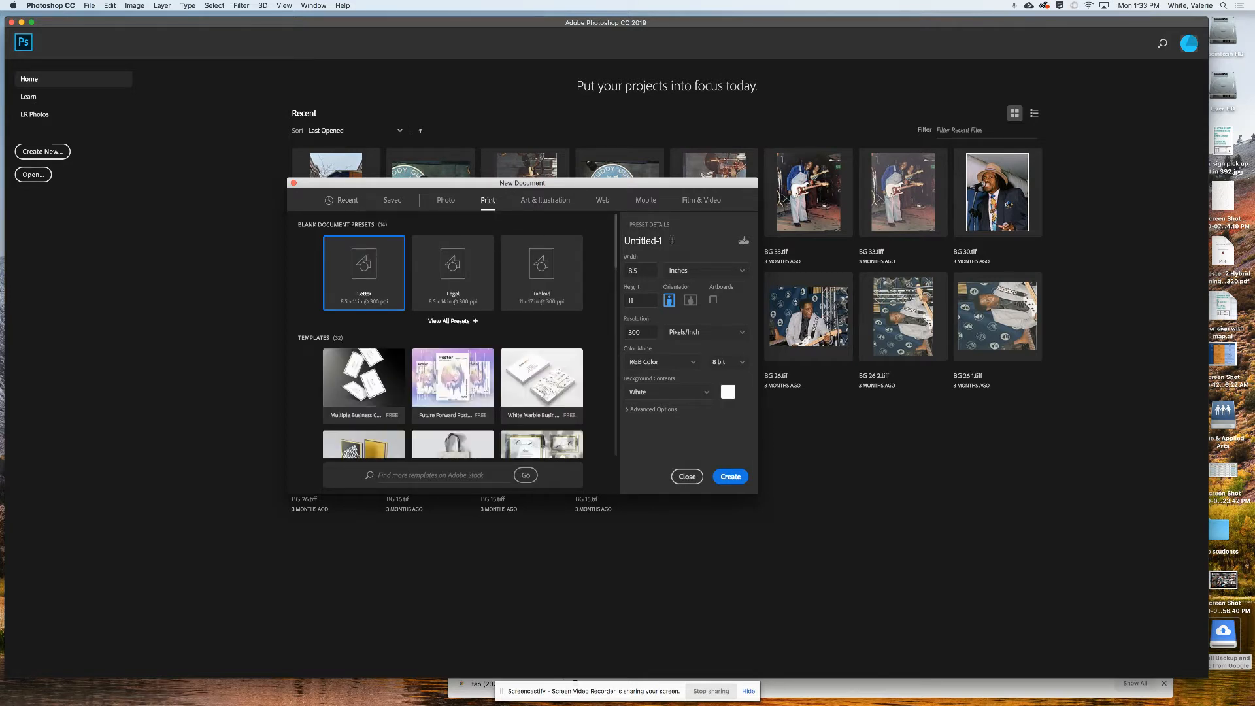
click(670, 240)
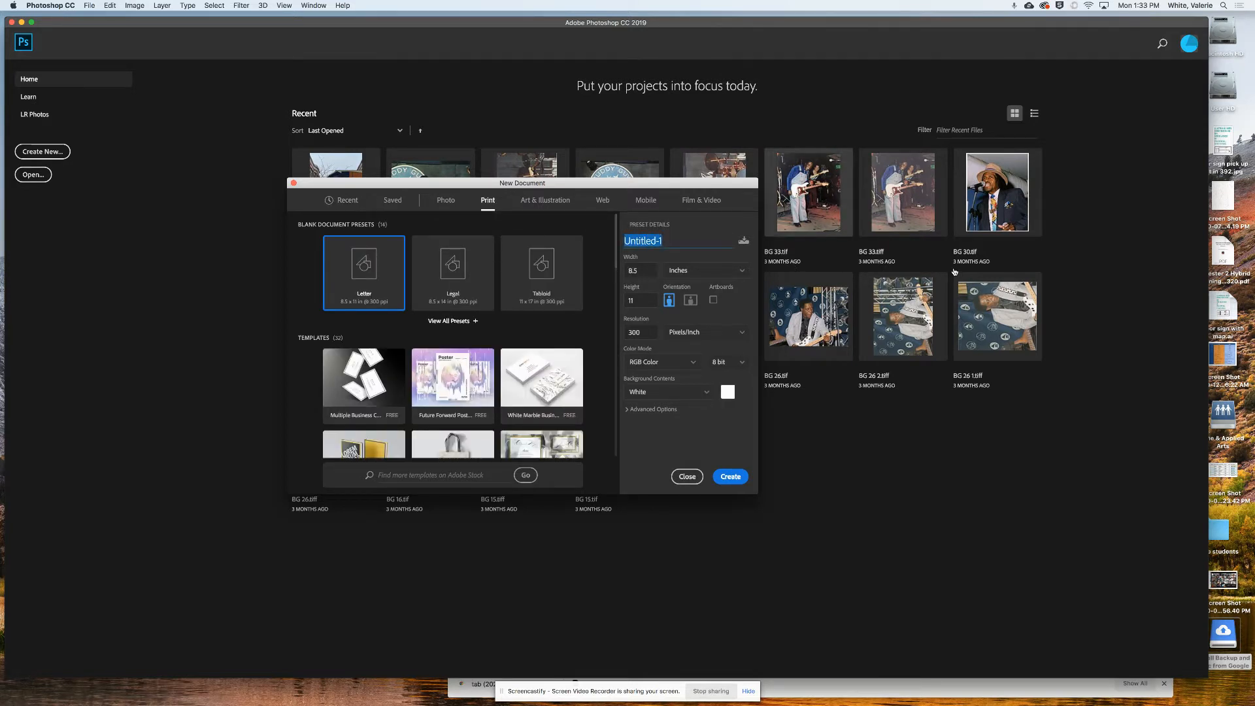
click(636, 270)
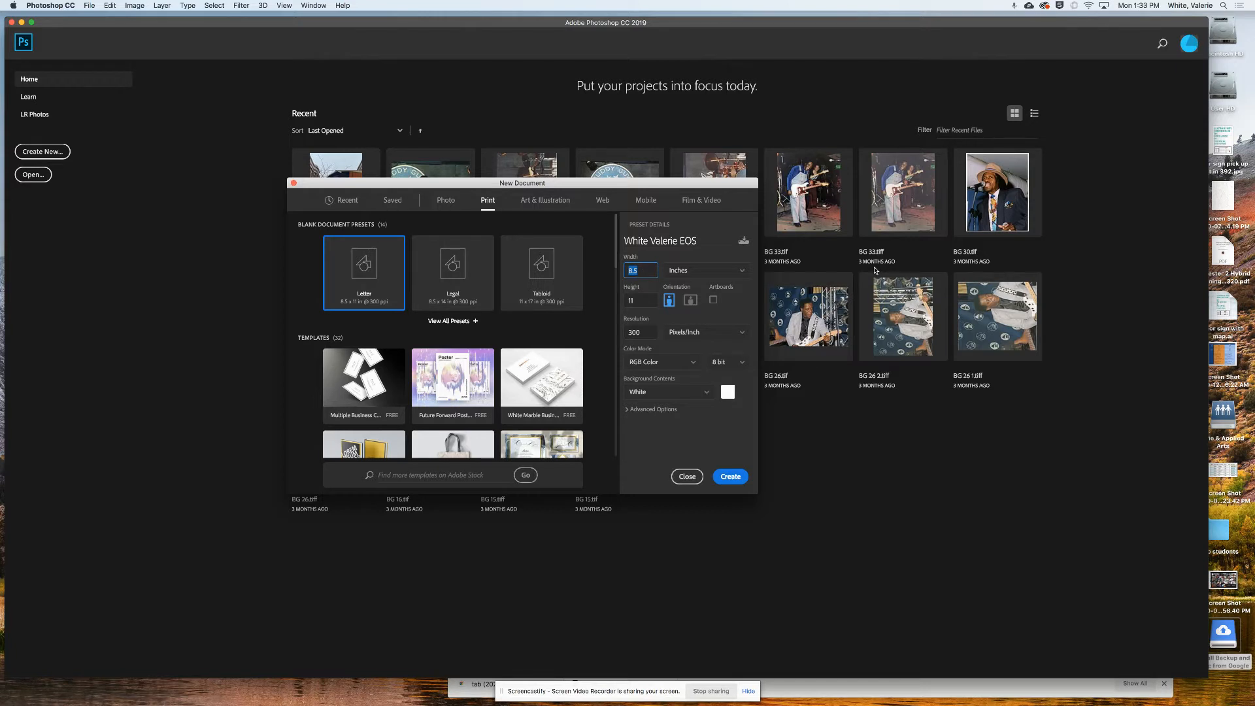
text(12)
key(Tab)
text(18)
click(679, 271)
click(675, 303)
- Set CMYK Color mode with a transparent background and create the document
click(694, 362)
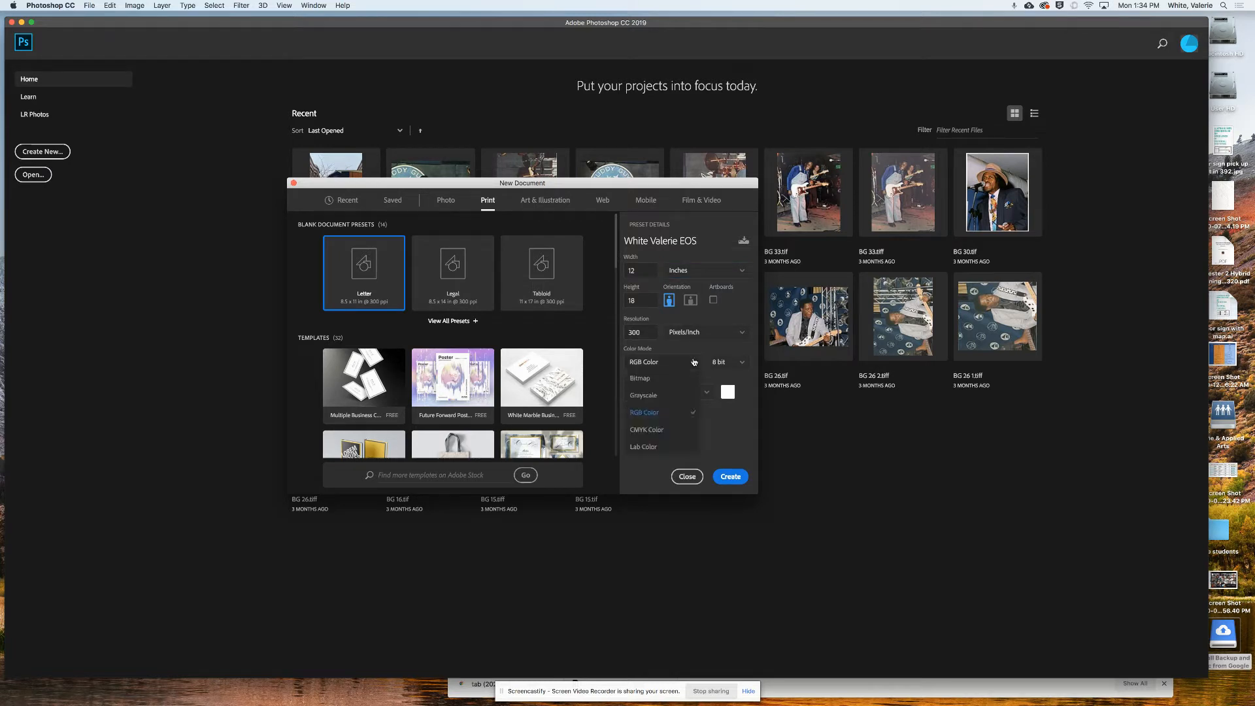
click(657, 431)
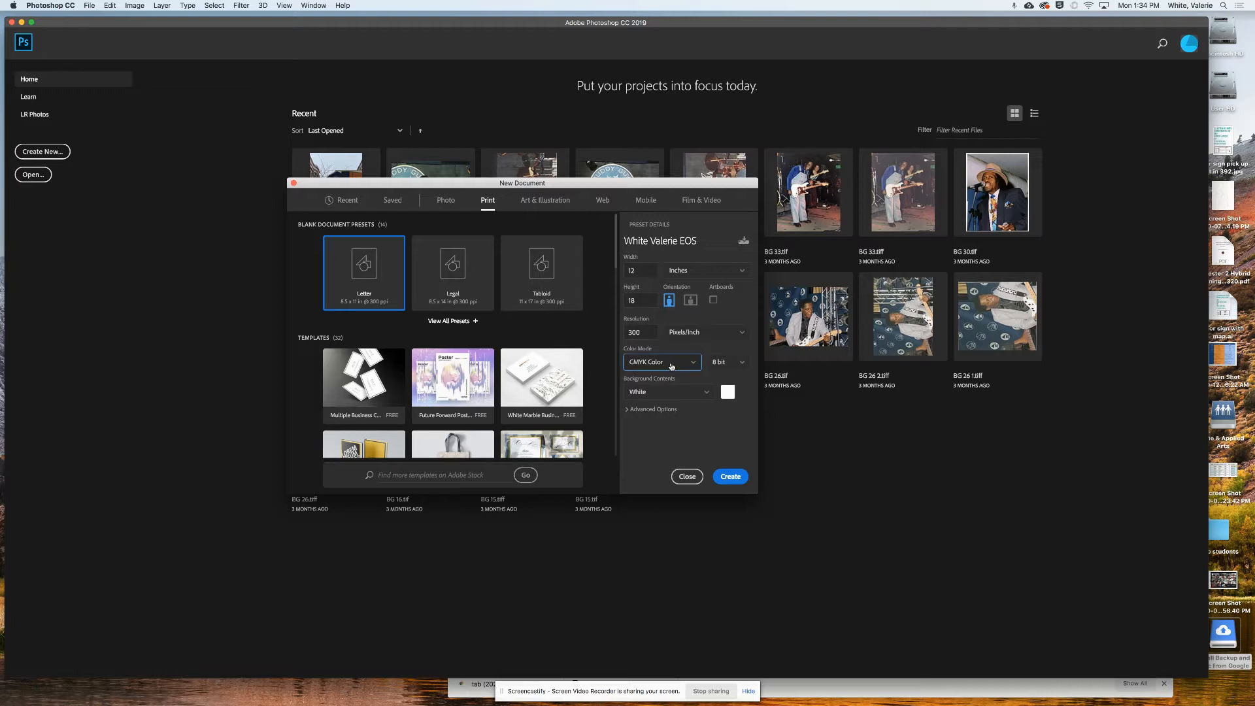
click(649, 392)
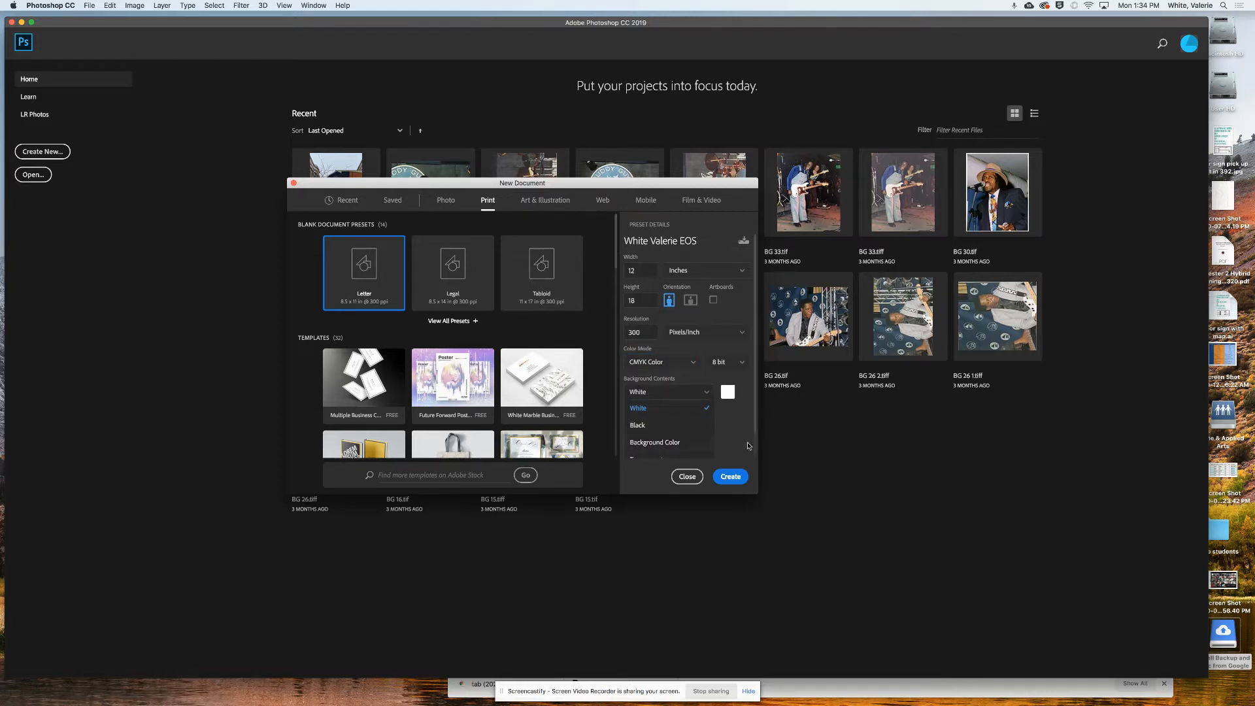
drag(757, 493, 784, 602)
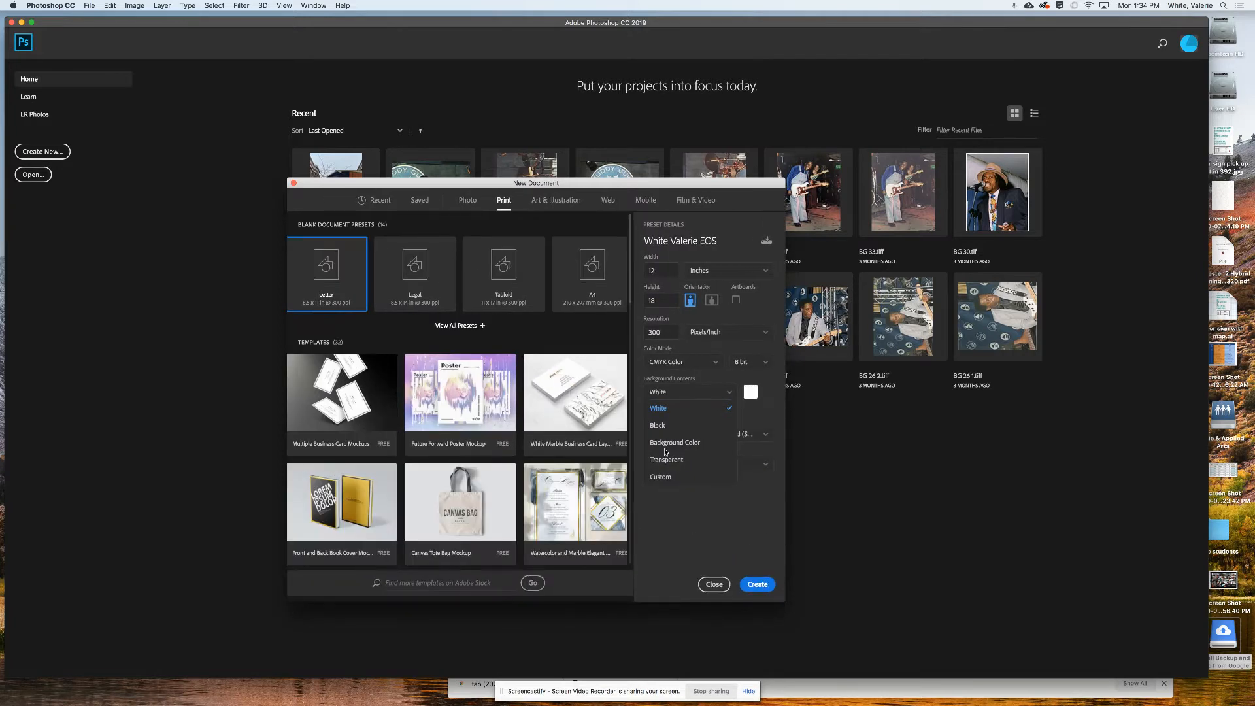
click(674, 460)
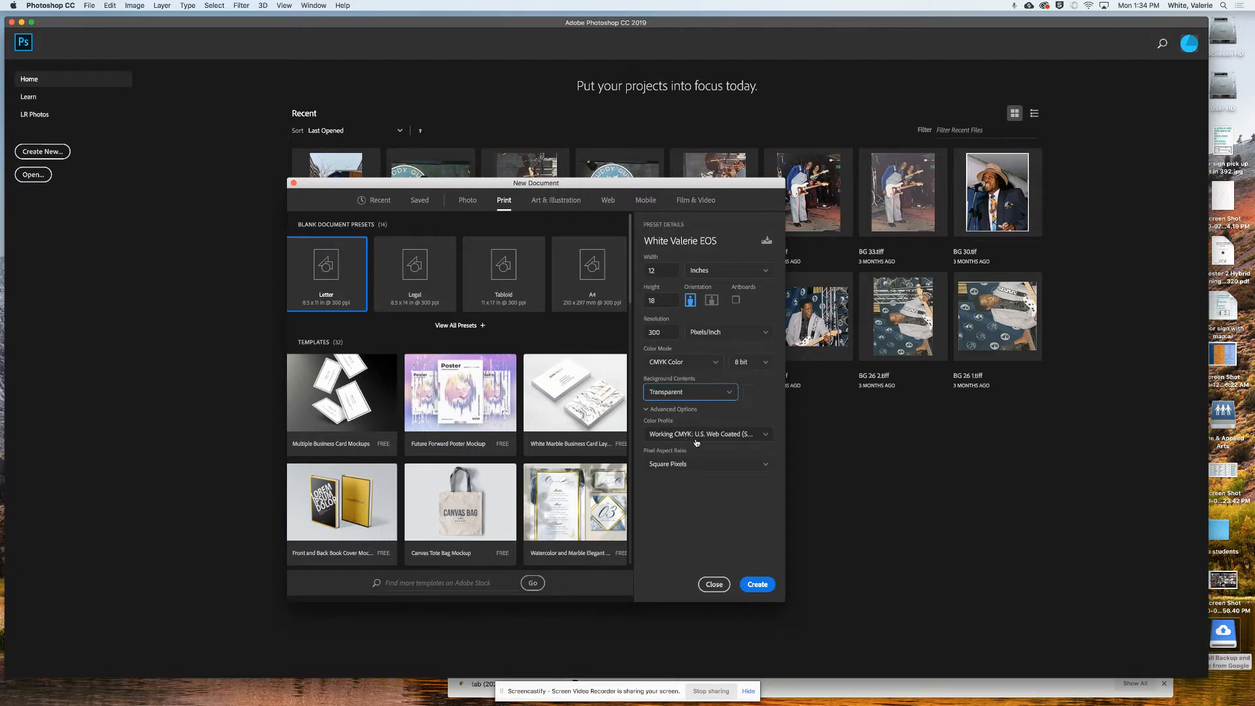
click(763, 585)
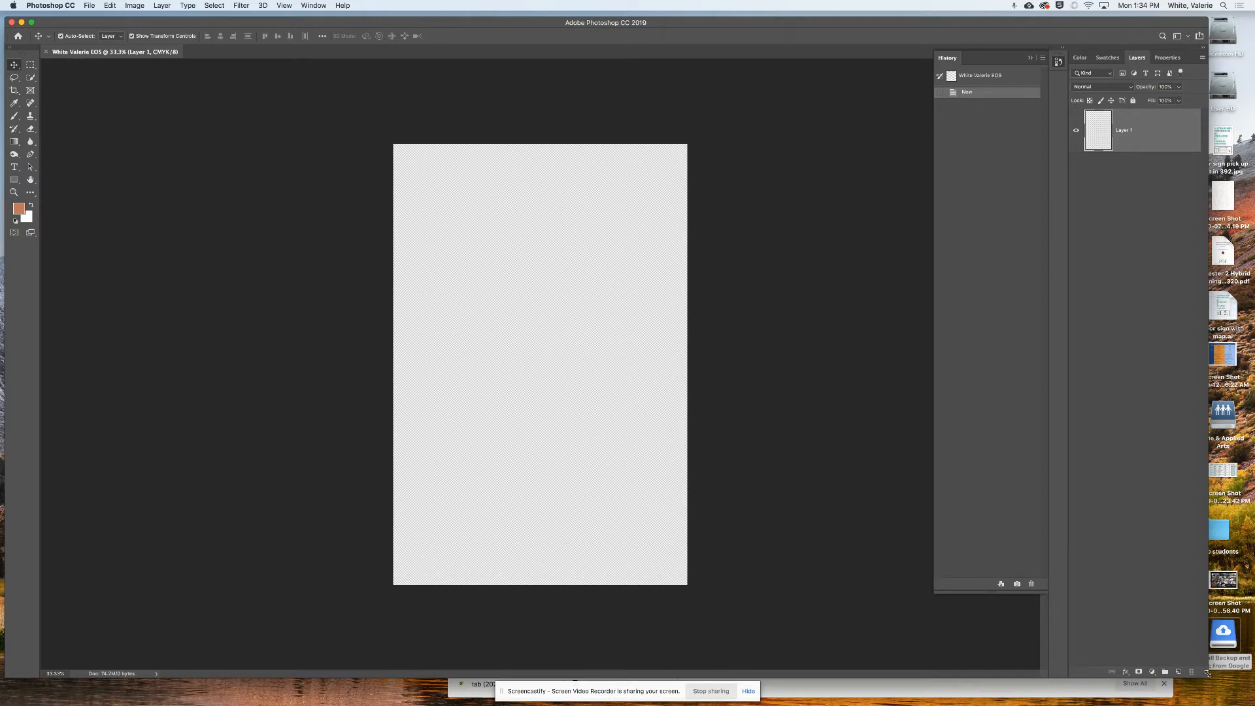
- Drag the Photoshop window's corner inward to shrink it, then widen it slightly
drag(1207, 676, 1168, 664)
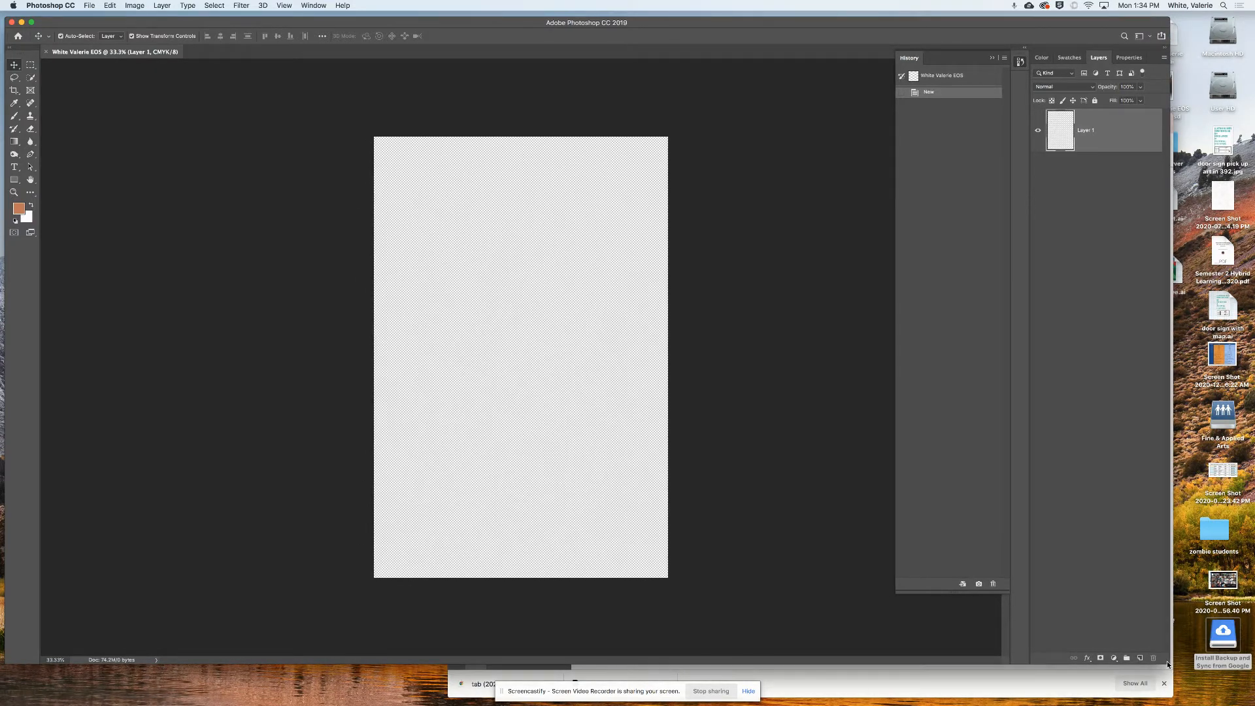
drag(1174, 667, 1175, 668)
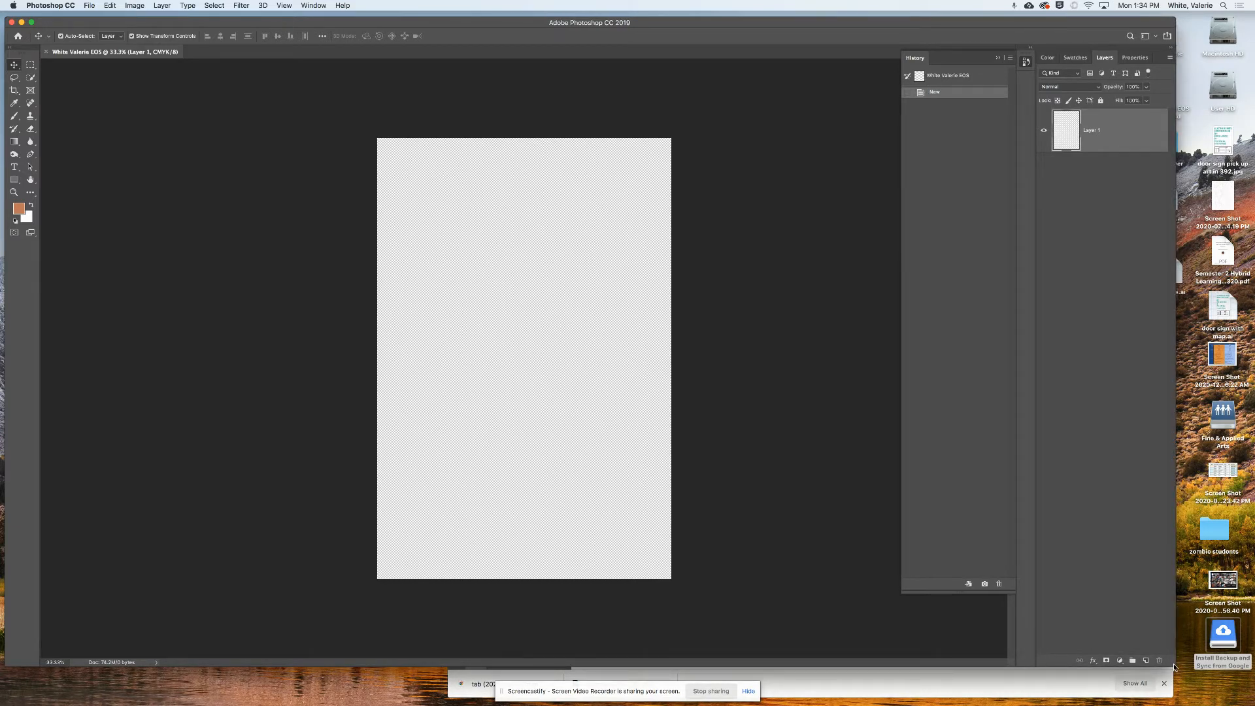
drag(1175, 666, 1180, 668)
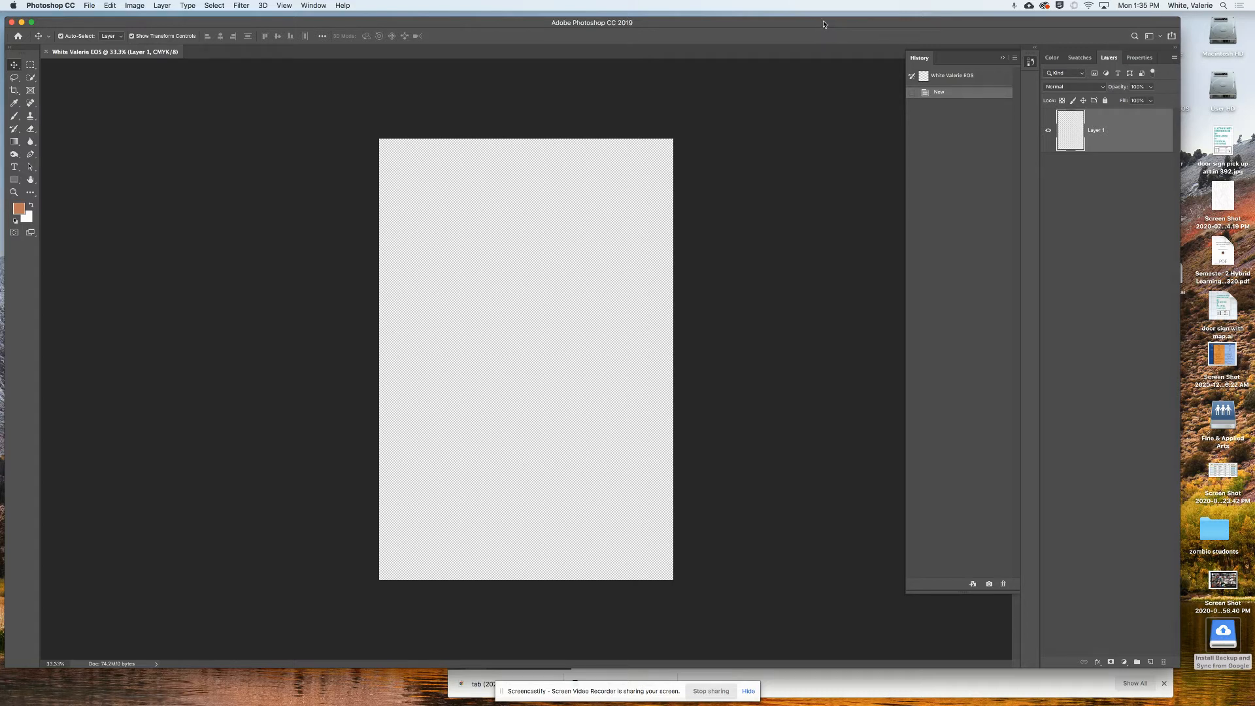
click(1029, 7)
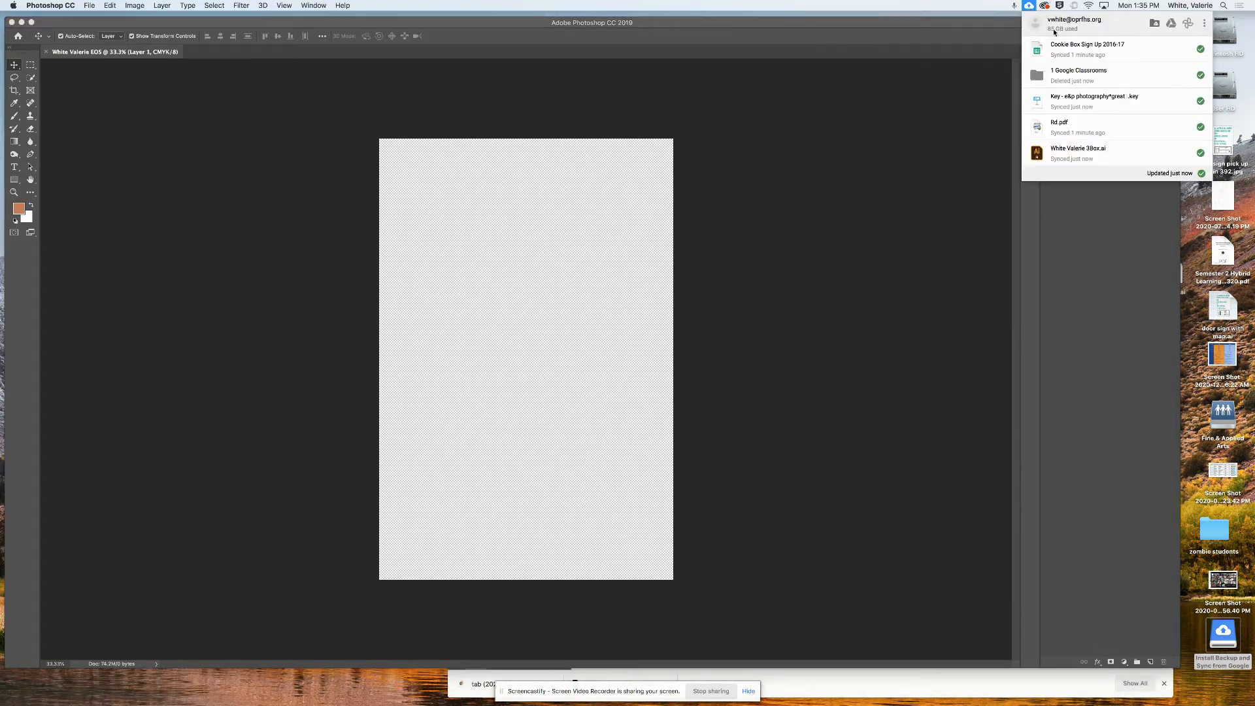
click(1203, 26)
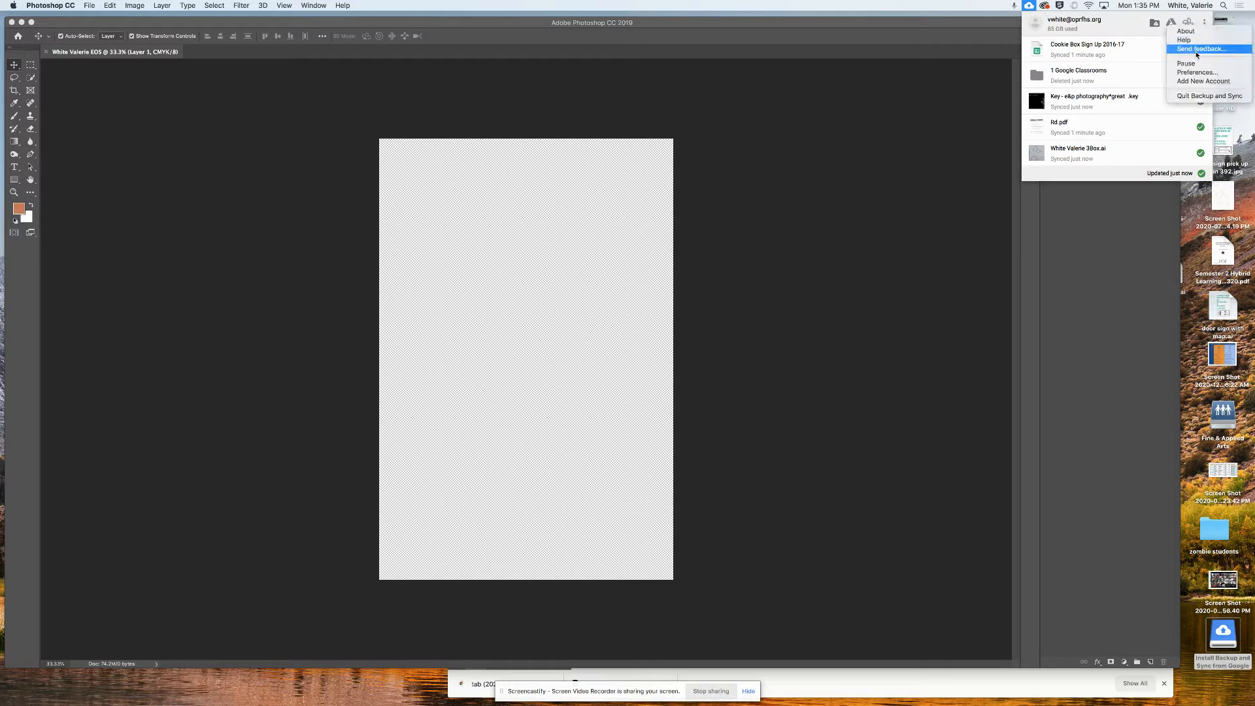
click(1028, 86)
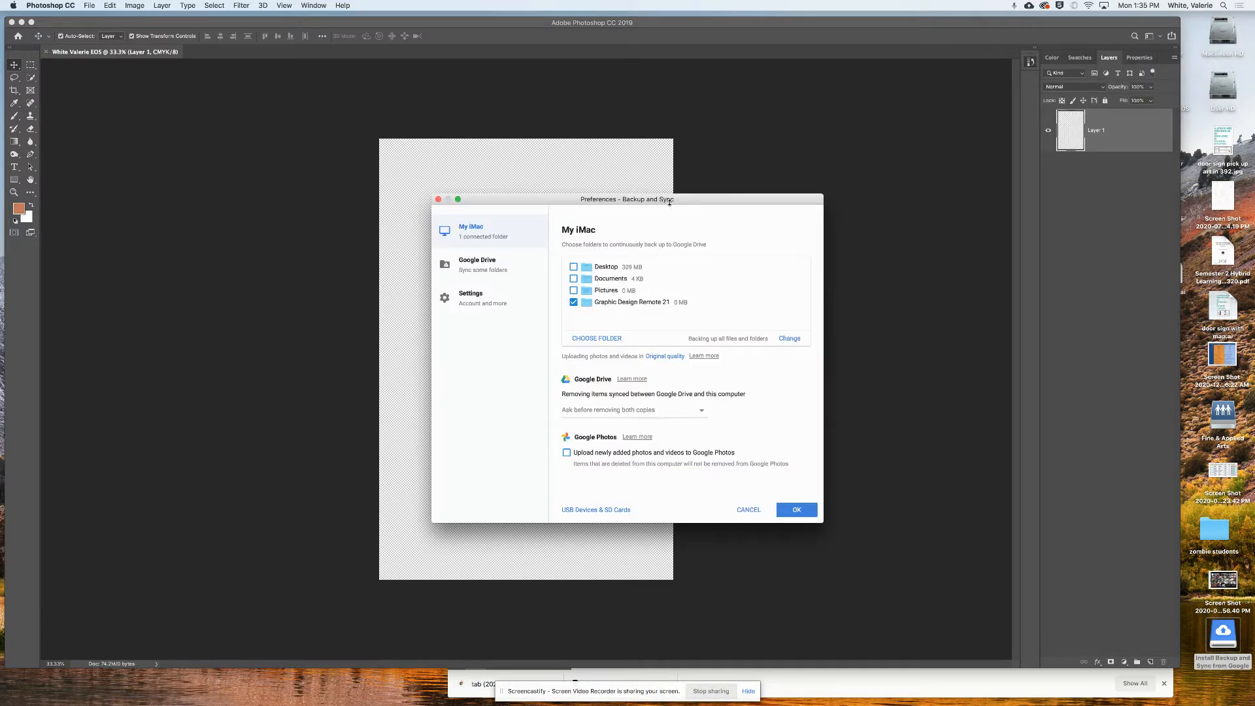
drag(658, 202, 605, 54)
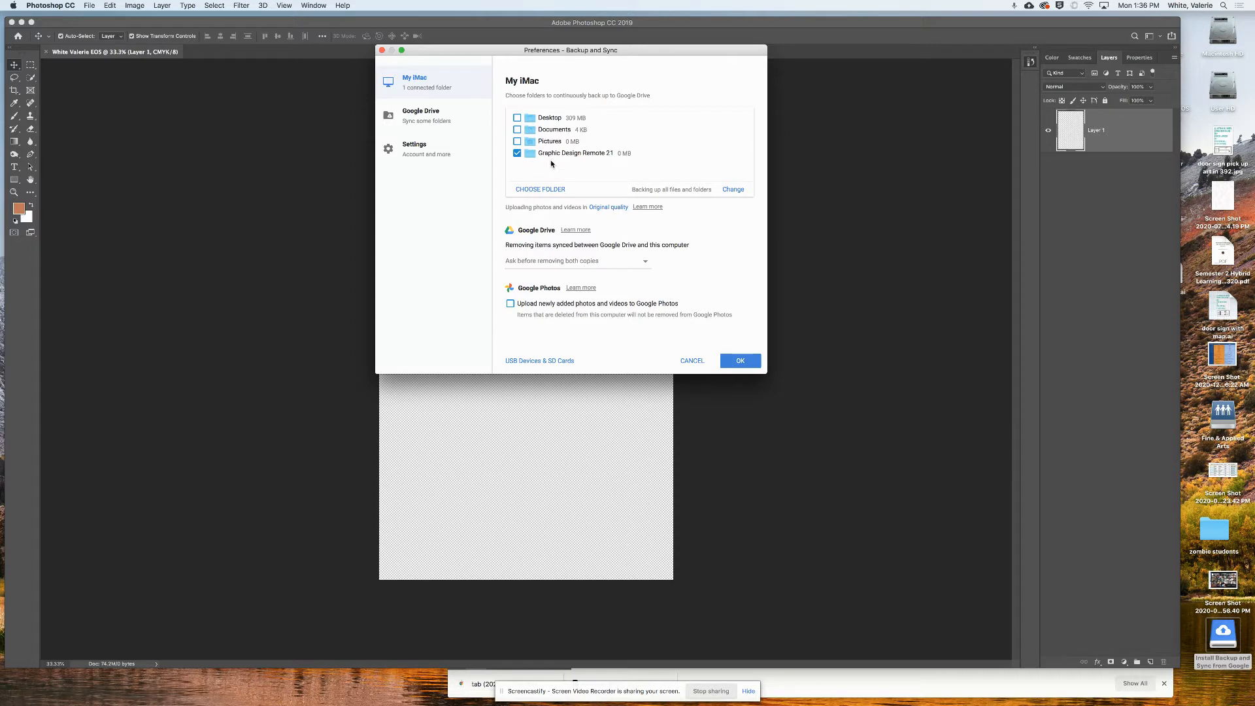
click(418, 115)
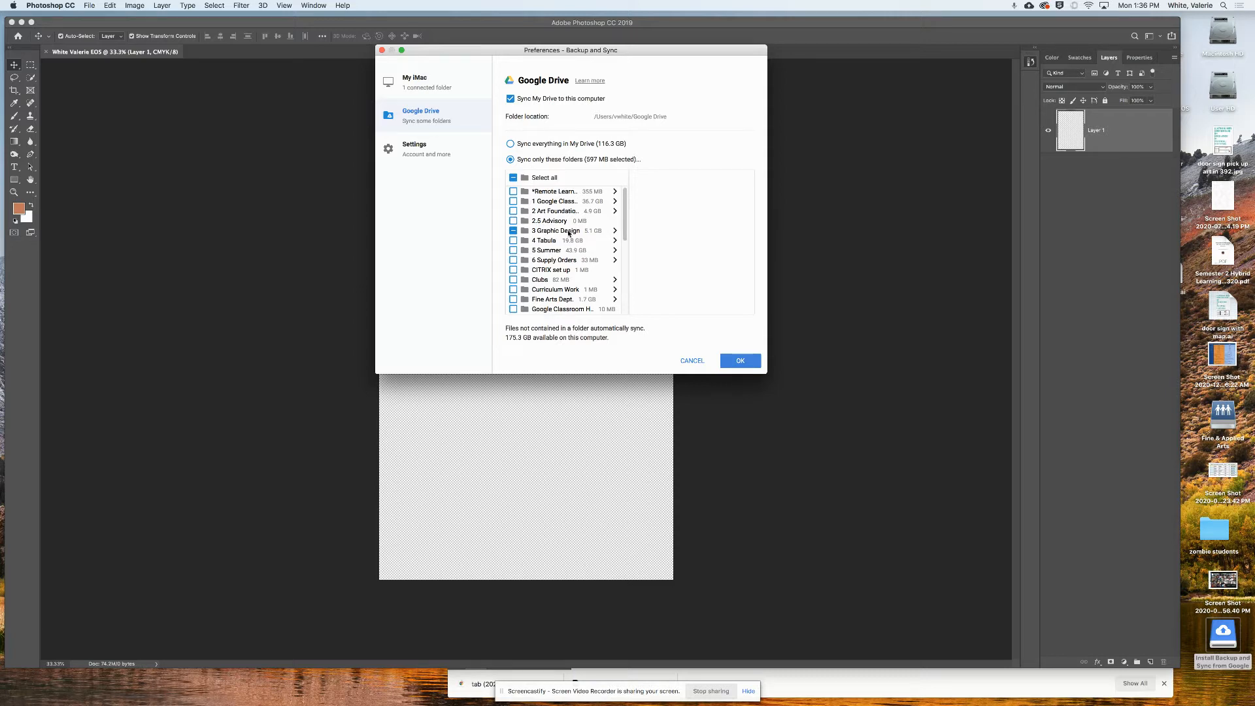
click(613, 234)
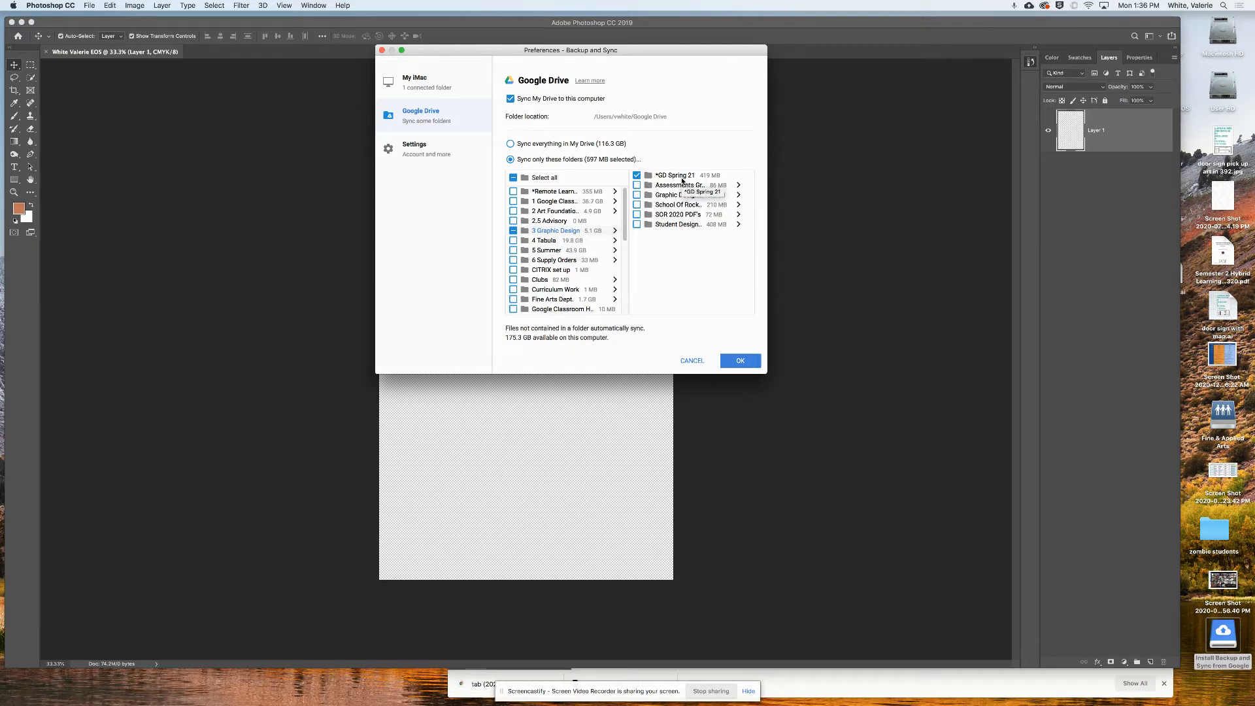
click(428, 150)
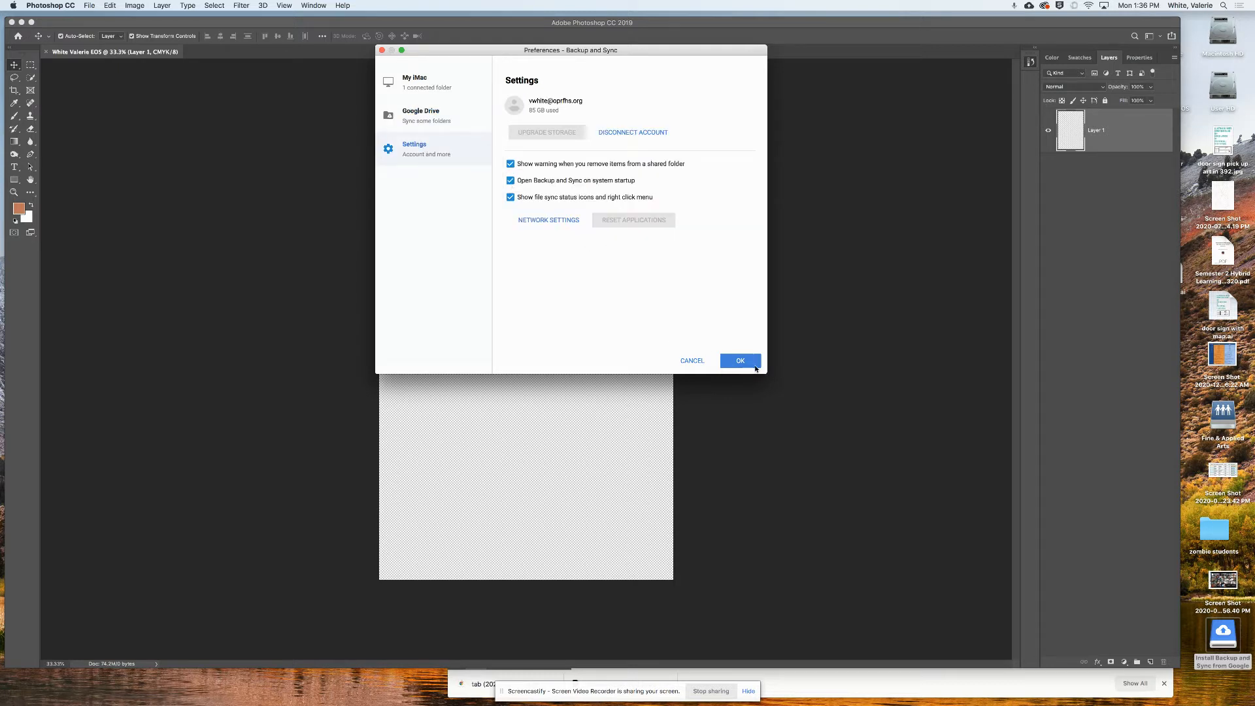
click(741, 361)
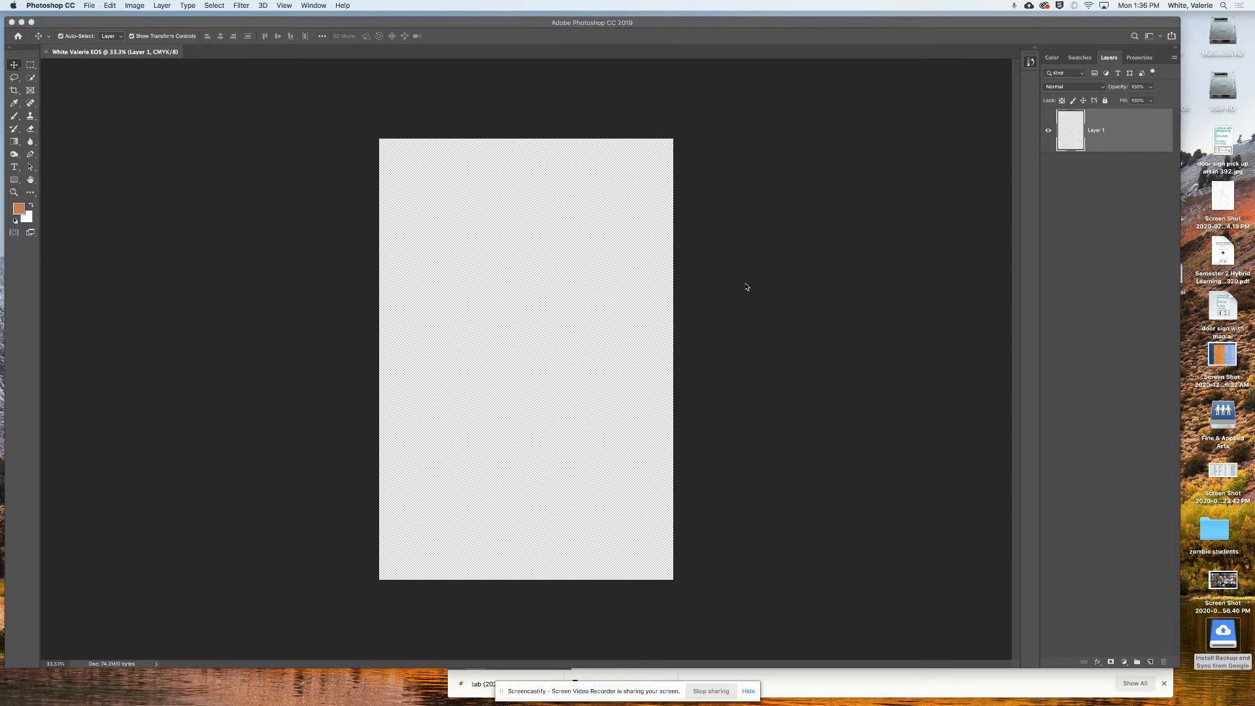
click(1029, 6)
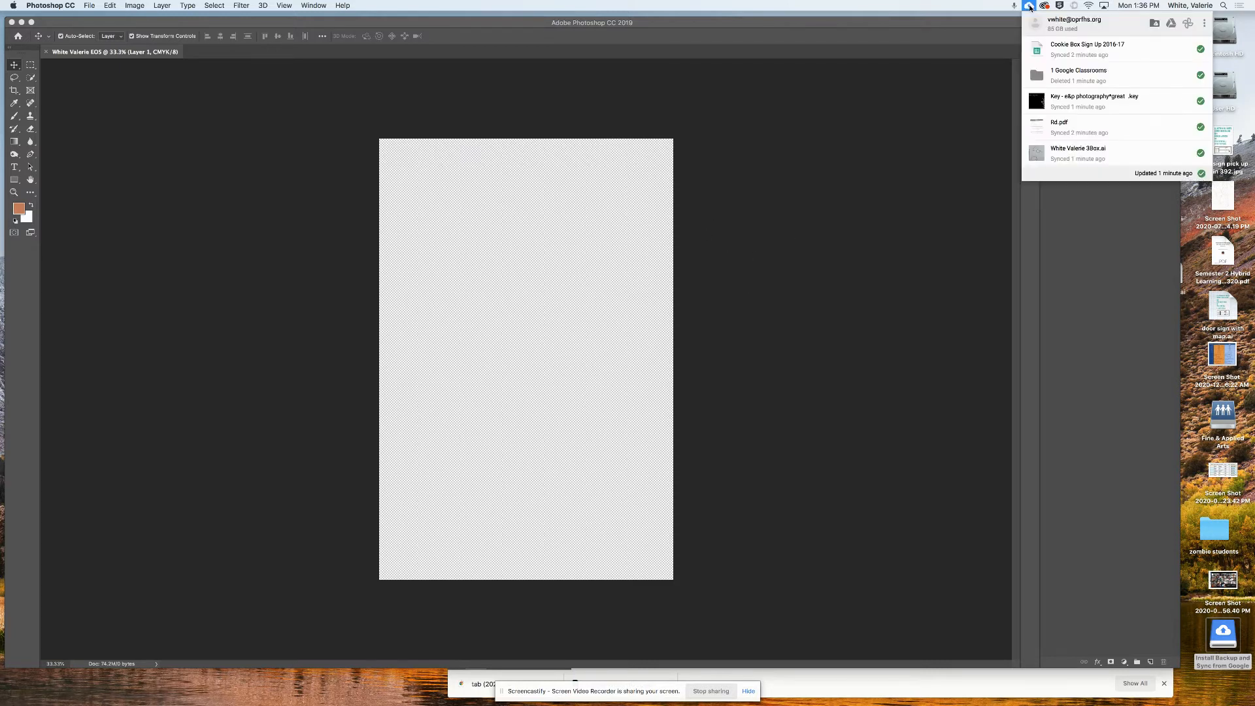
click(1031, 7)
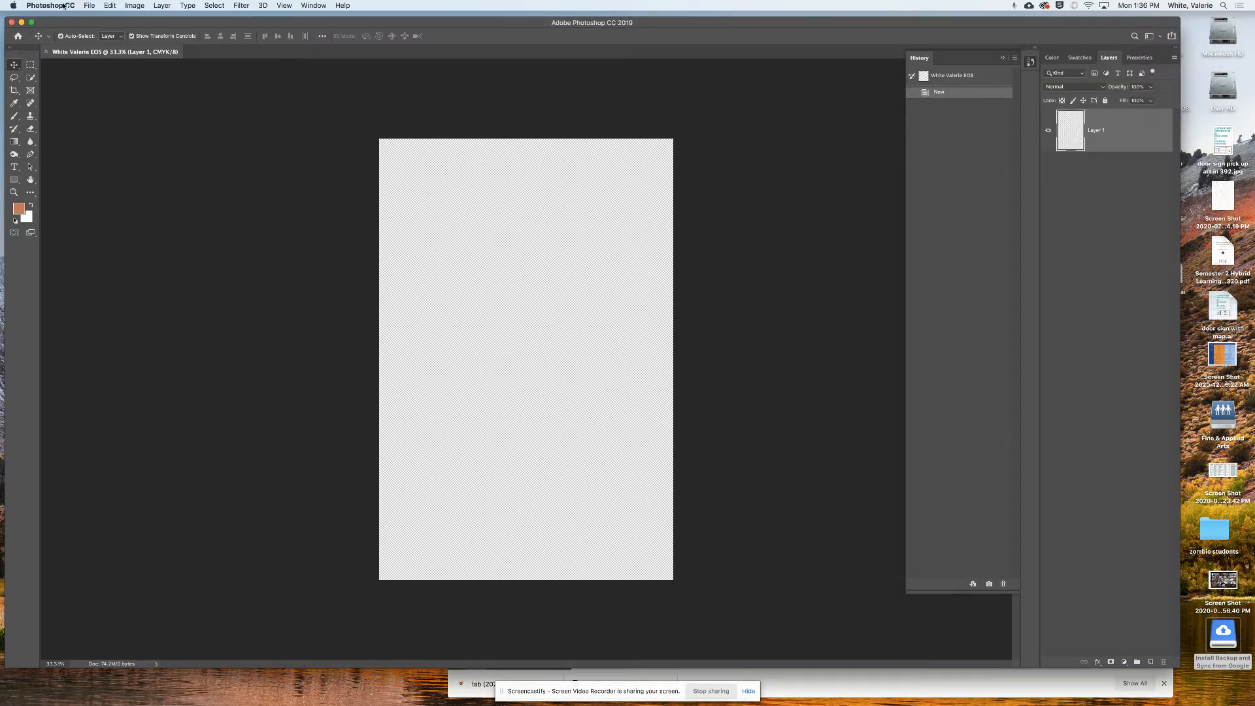
- Browse Google Drive > 3 Graphic Design > *GD Spring 21 portrait files, then cancel the Open dialog
click(90, 5)
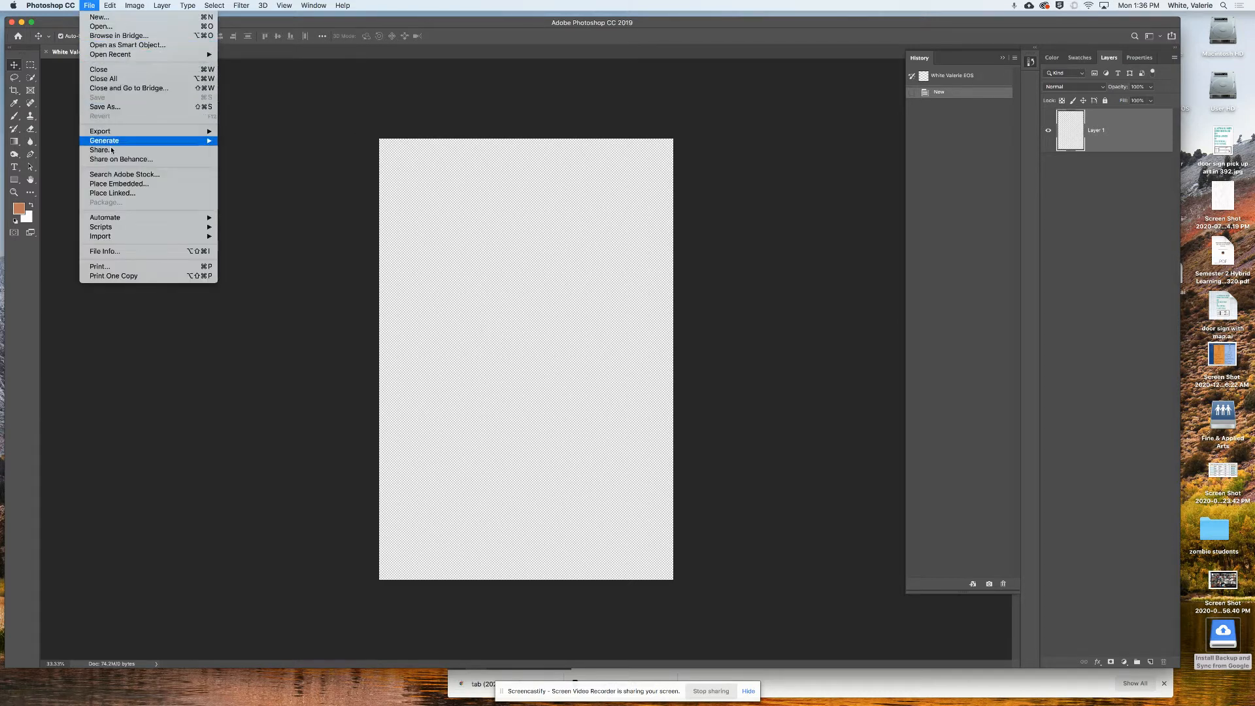
click(102, 44)
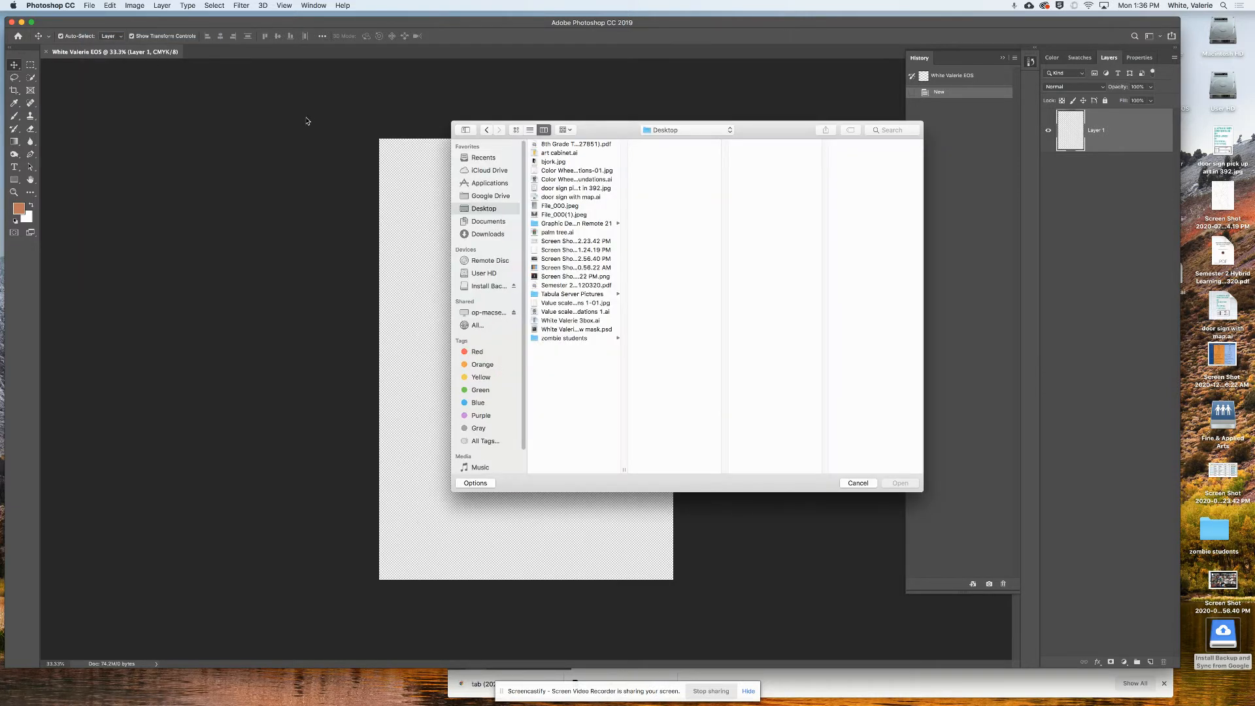
click(484, 197)
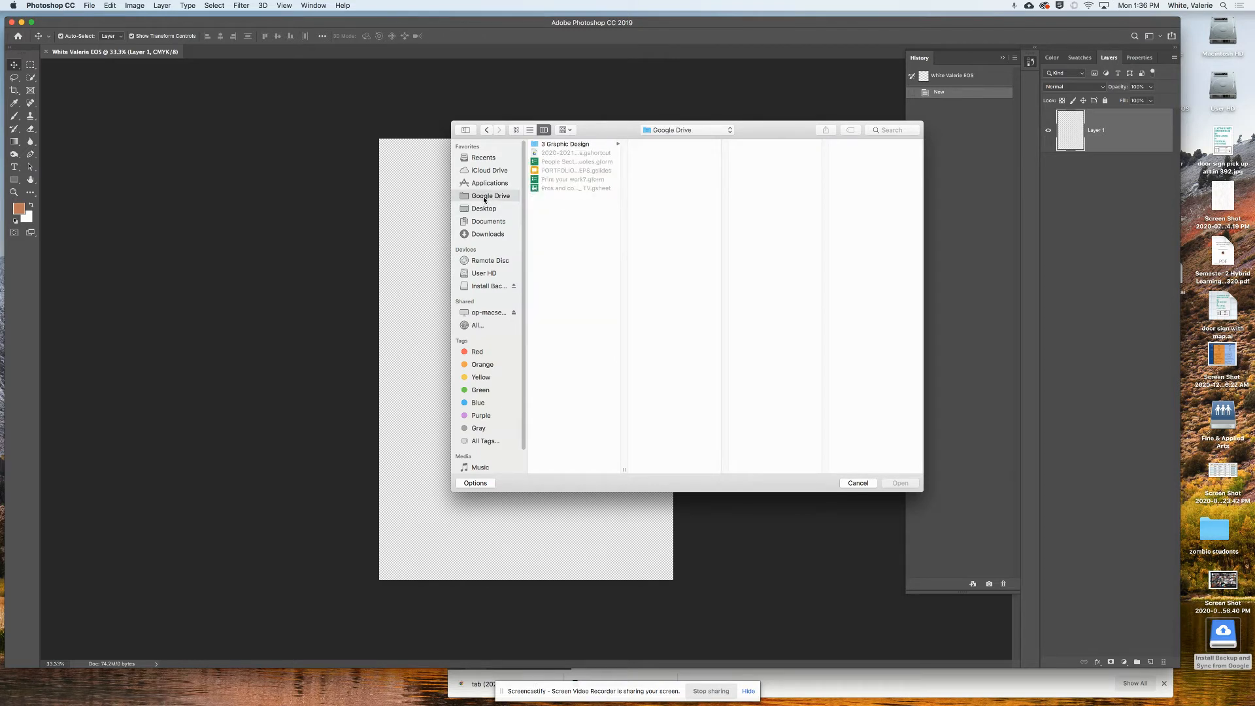
click(566, 145)
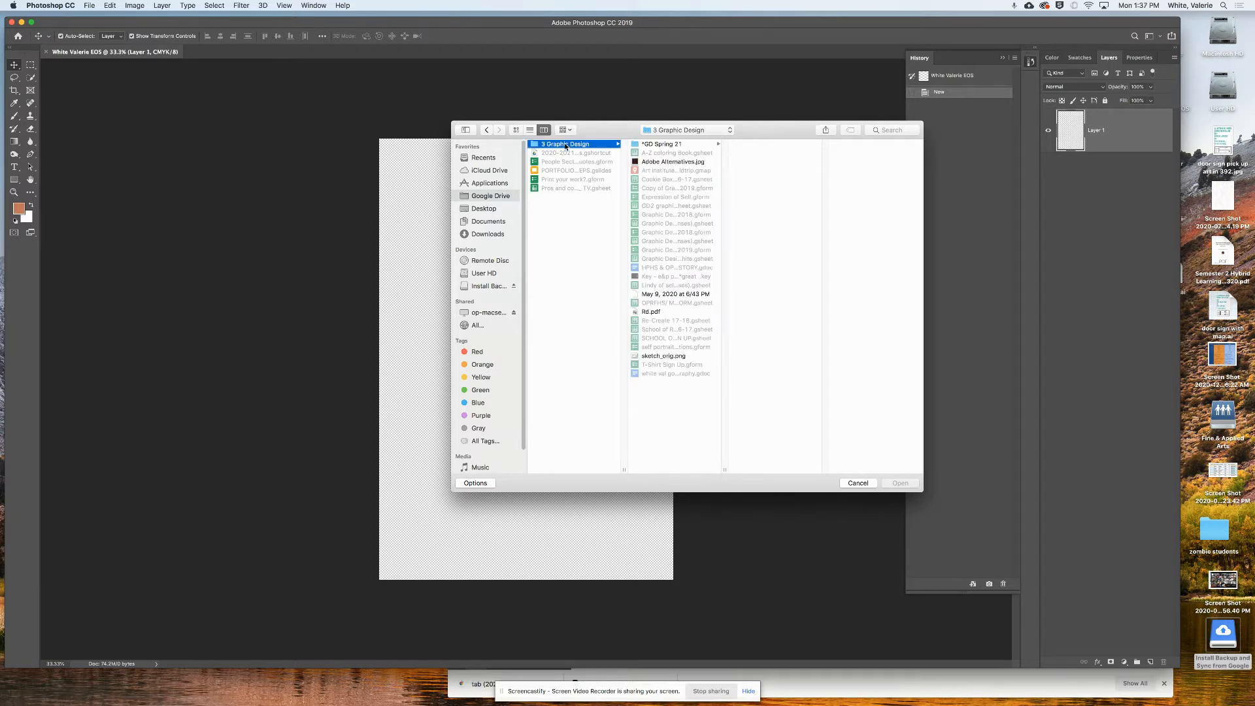
click(676, 147)
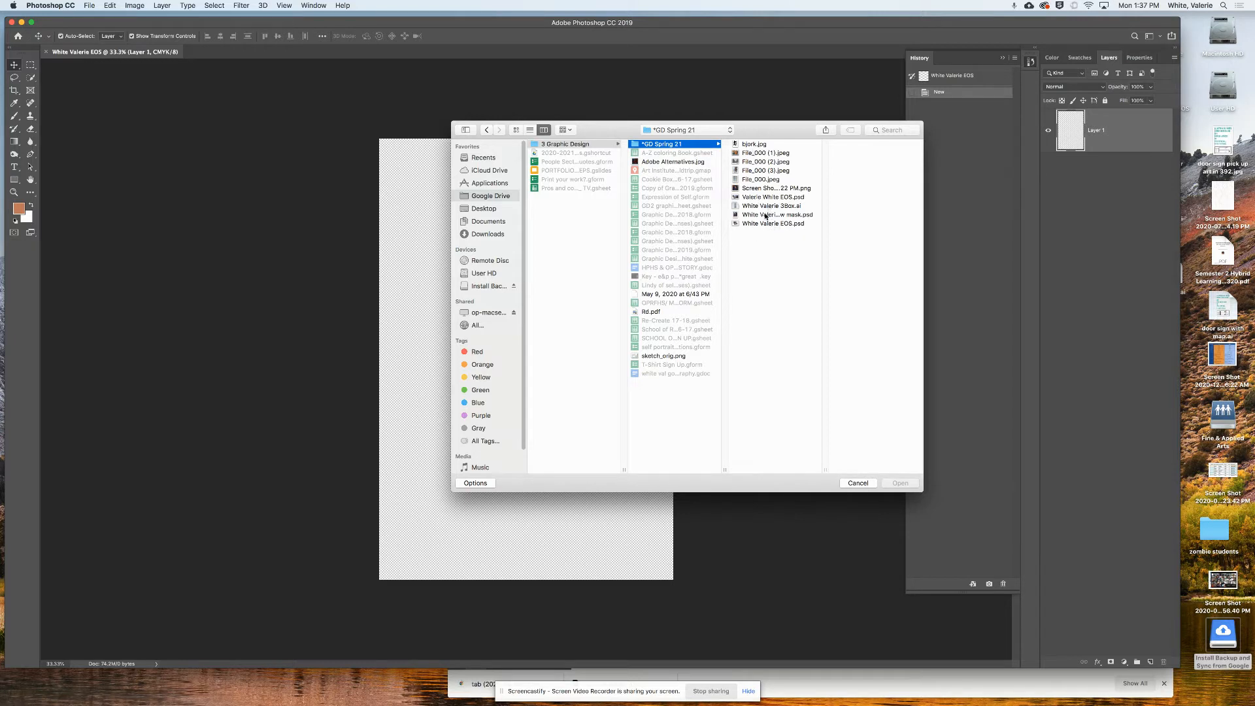
click(769, 215)
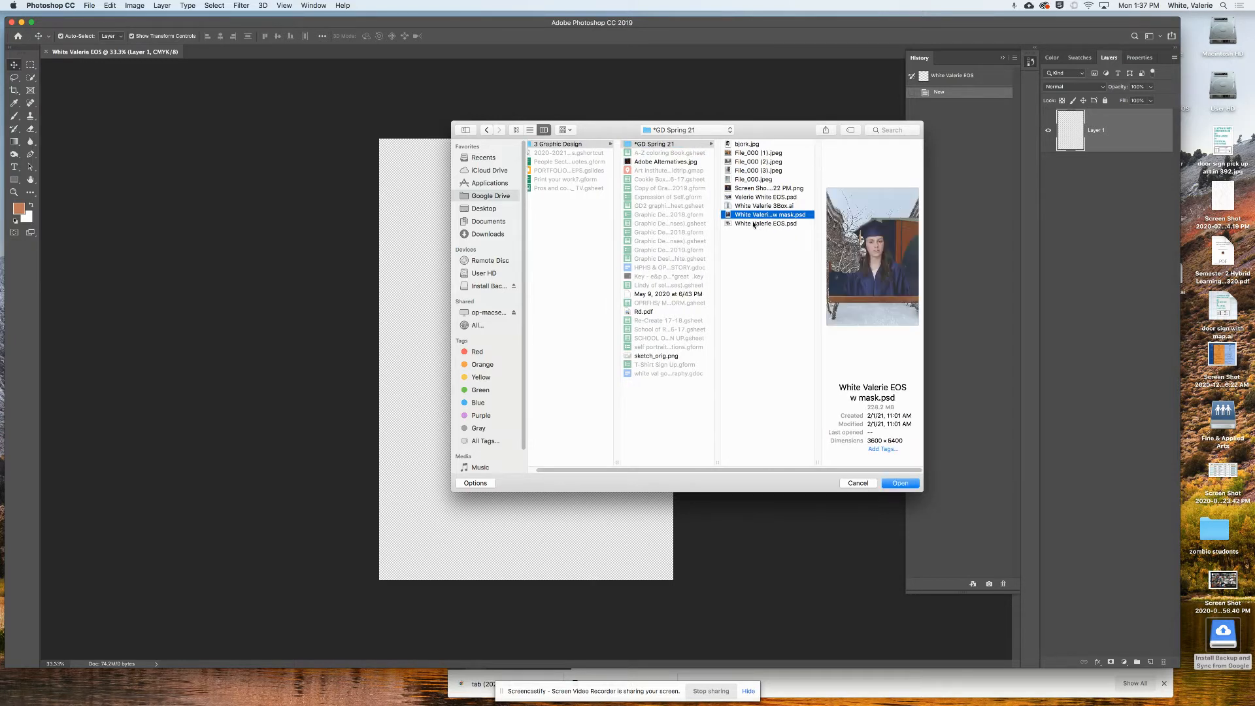
click(759, 224)
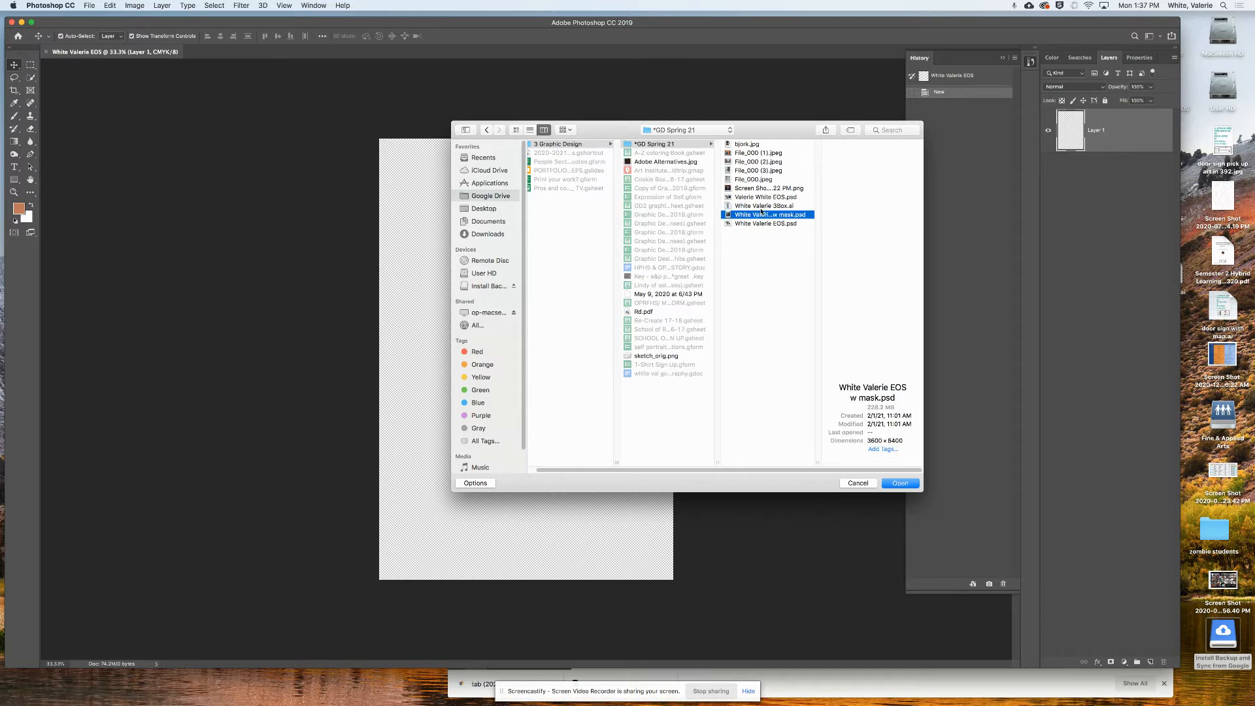
click(761, 214)
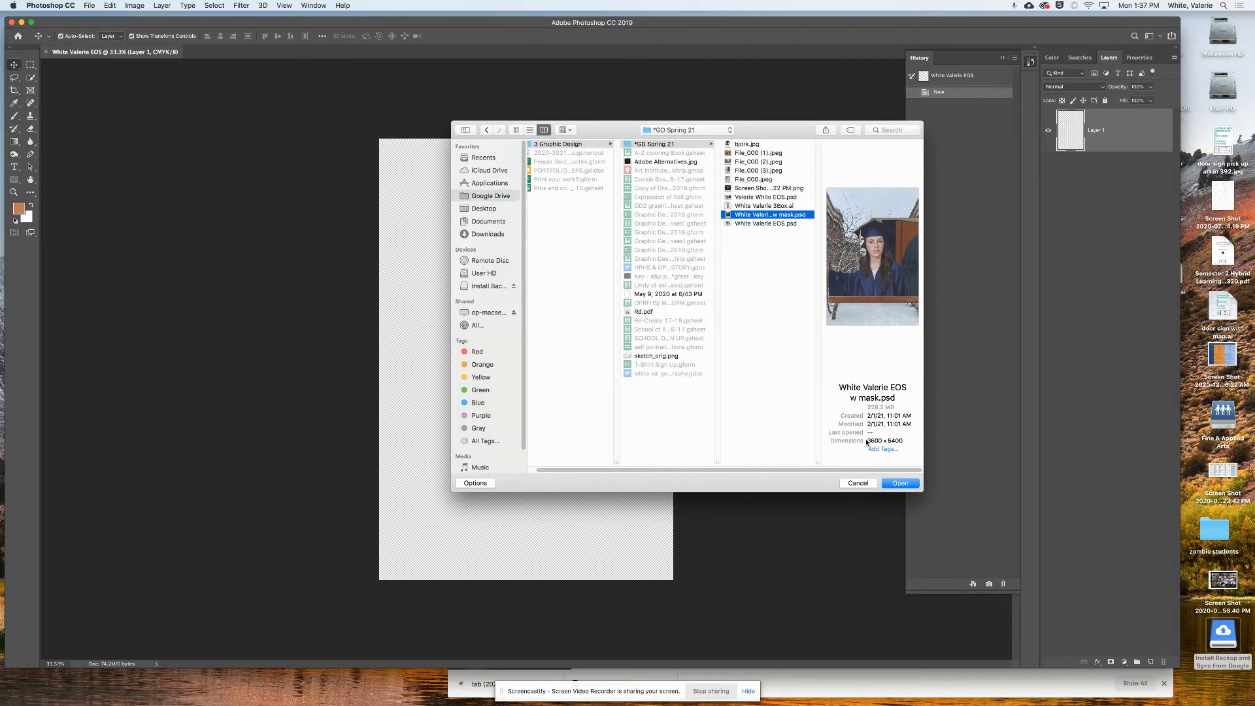
click(859, 483)
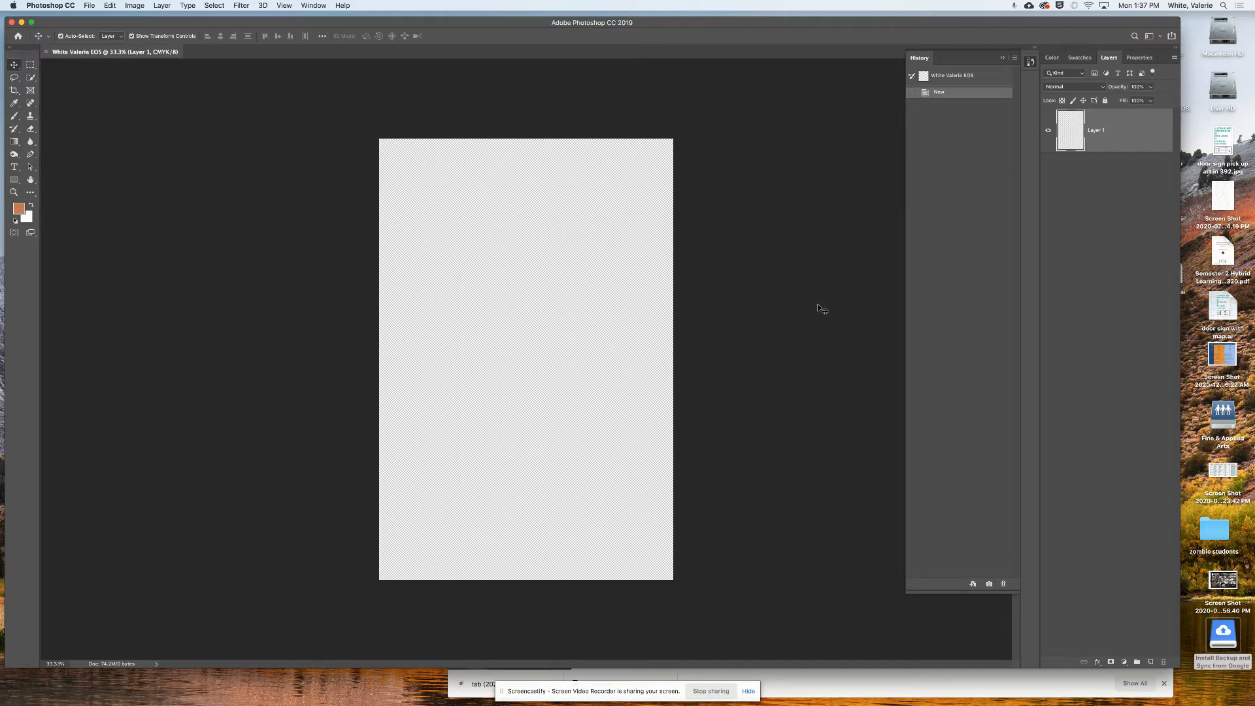
- Place Embedded File_000 (2).jpeg from the *GD Spring 21 folder on Google Drive
click(92, 6)
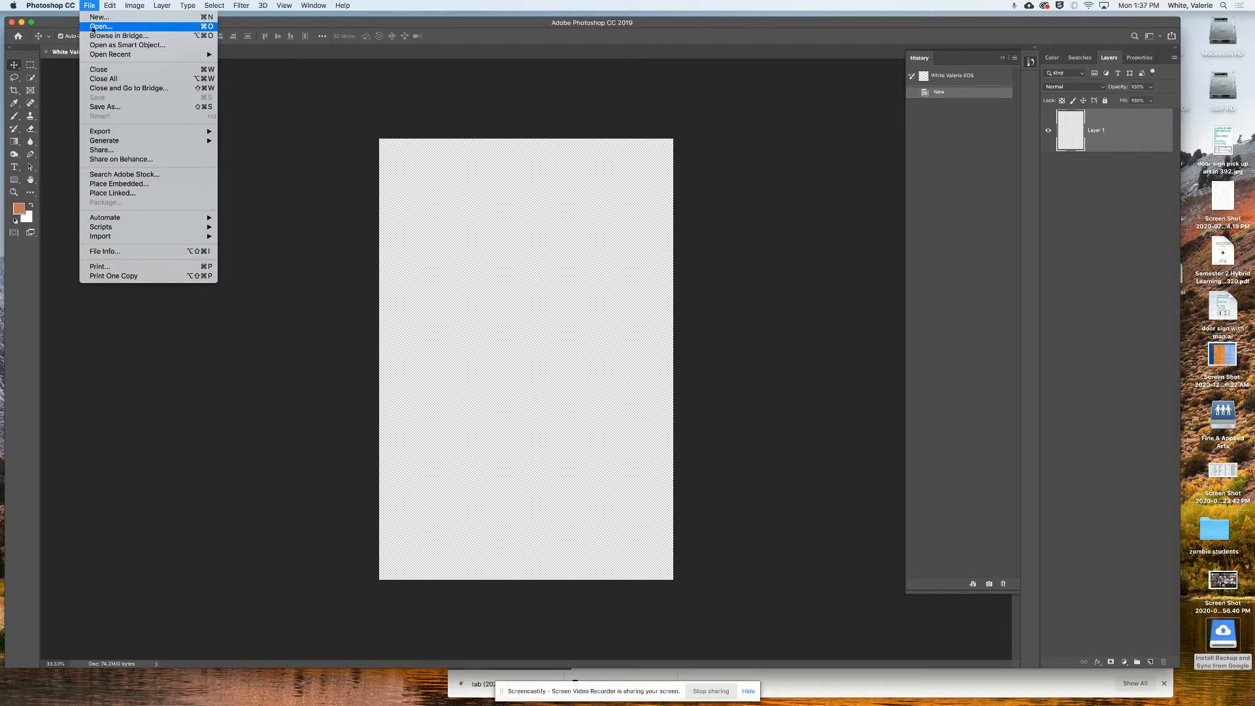
mouse_move(111, 3)
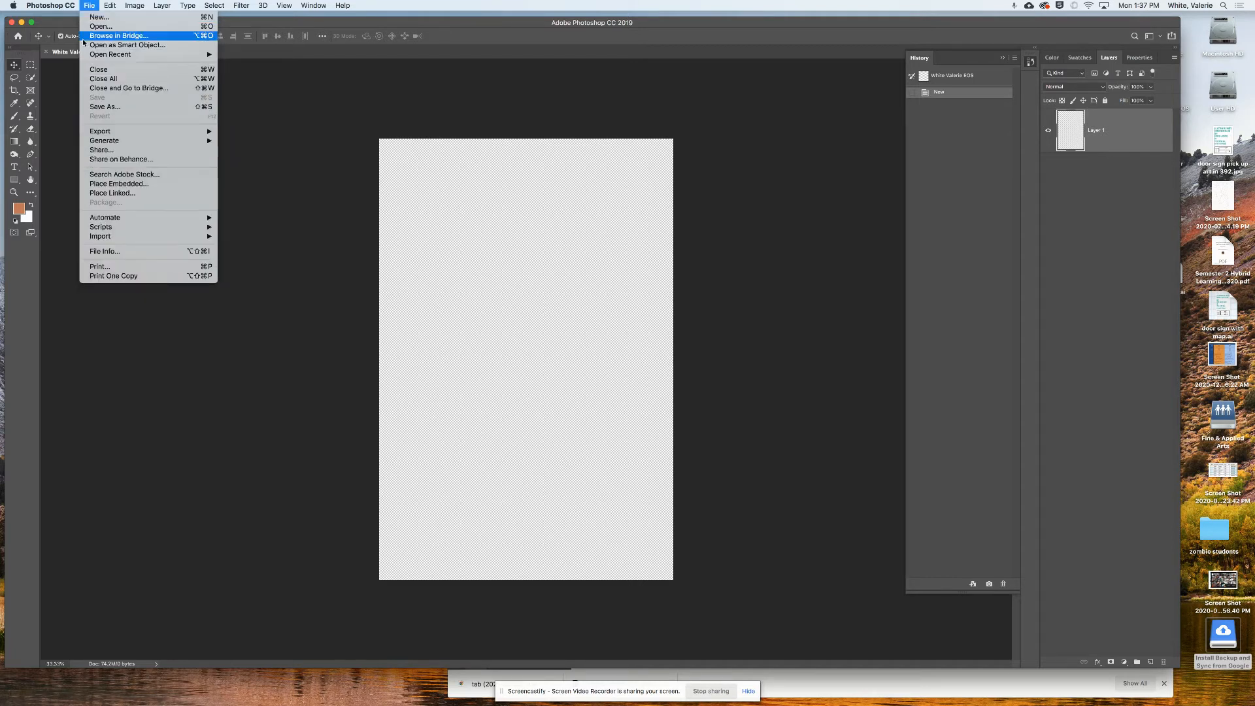
click(114, 186)
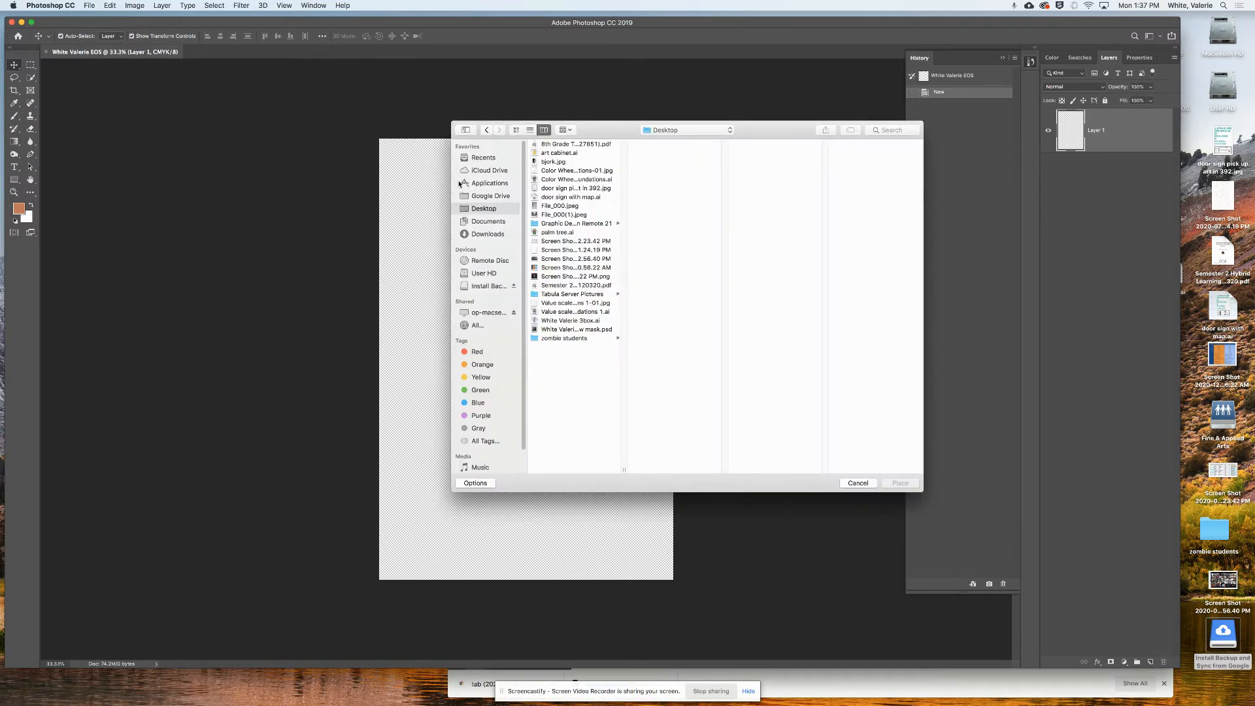
click(476, 197)
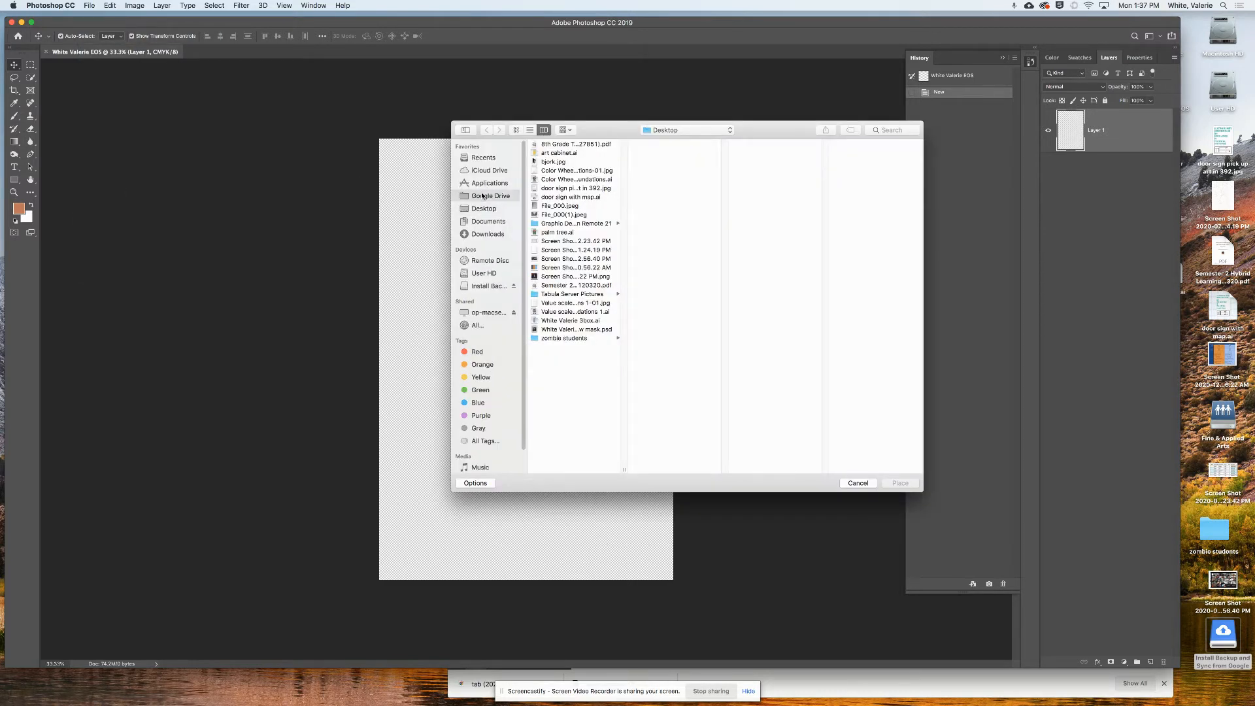
click(567, 143)
click(666, 146)
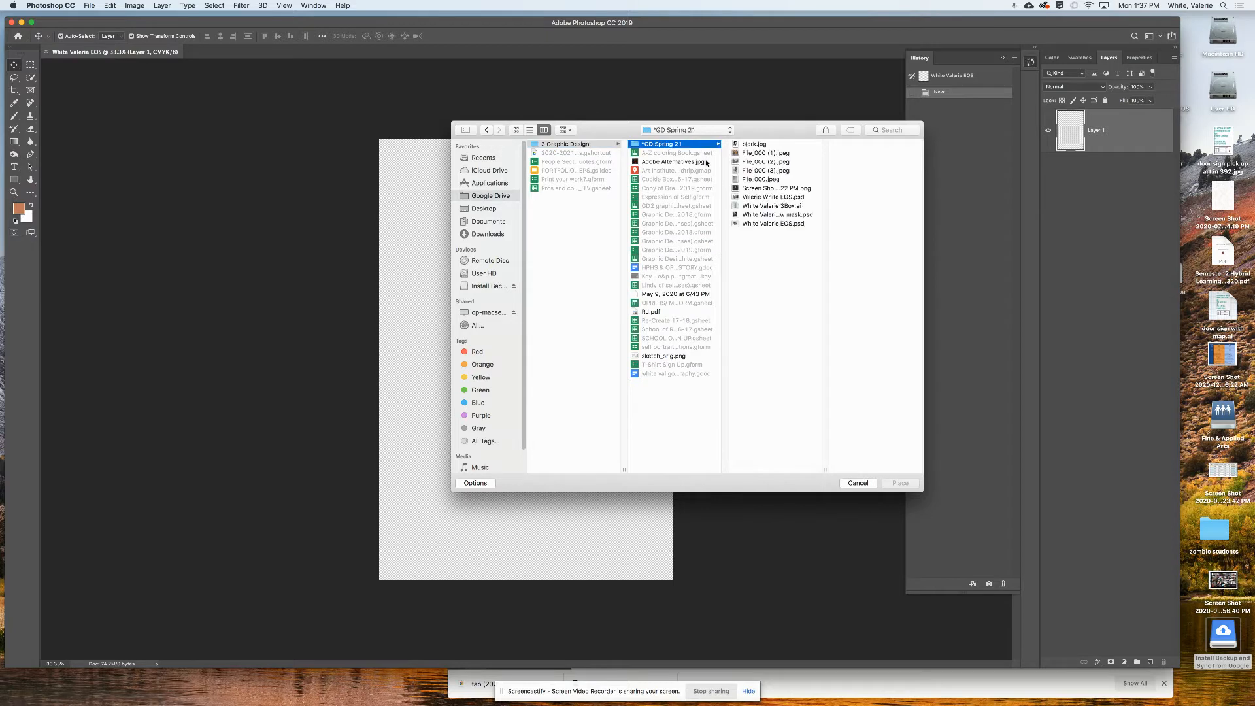
click(765, 154)
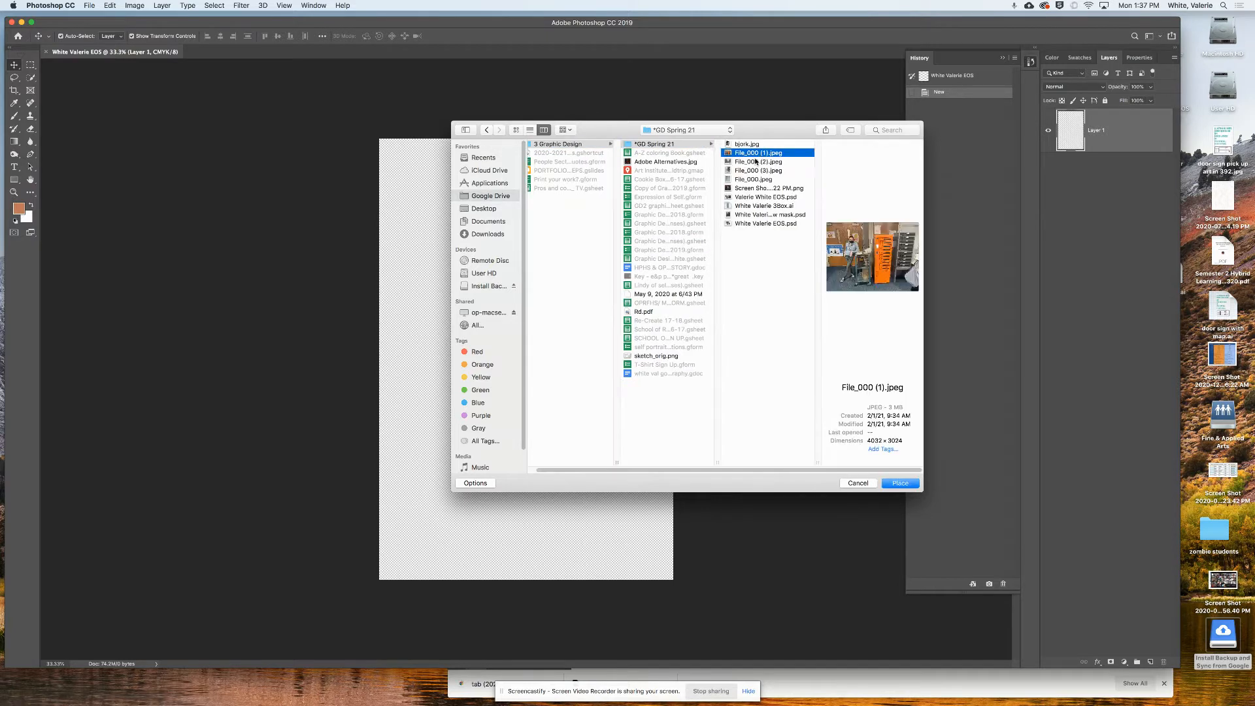
click(752, 162)
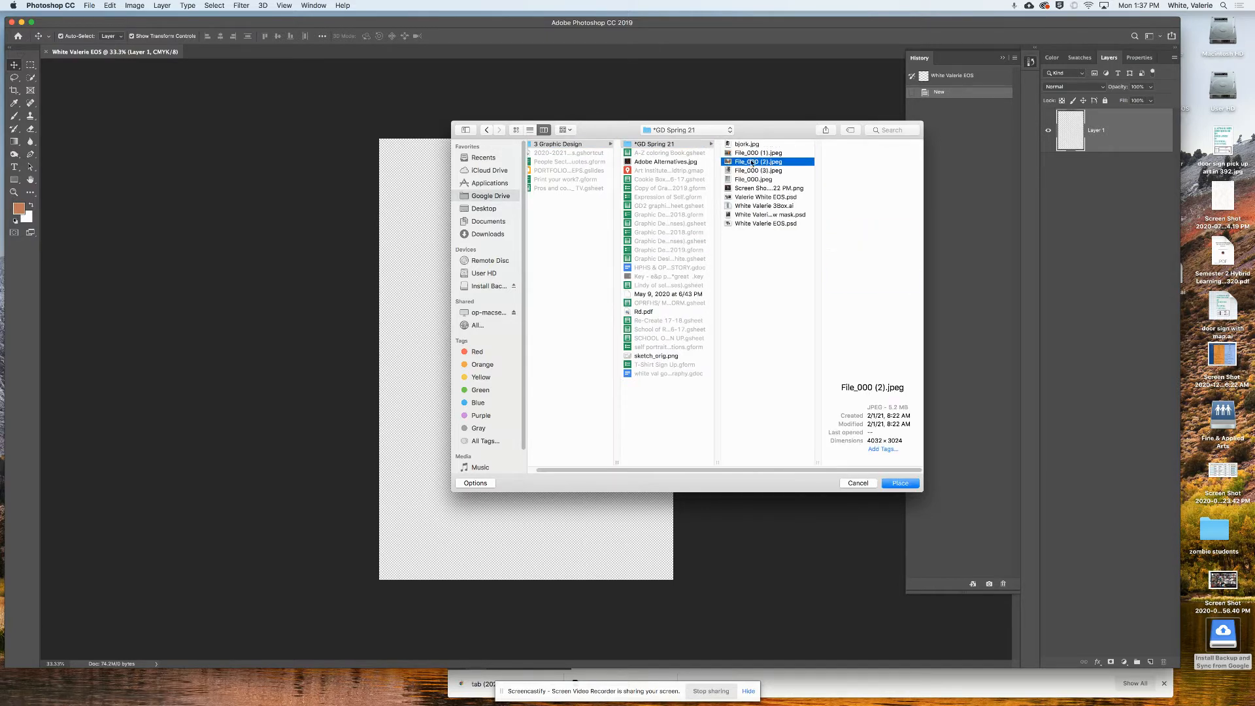
click(902, 483)
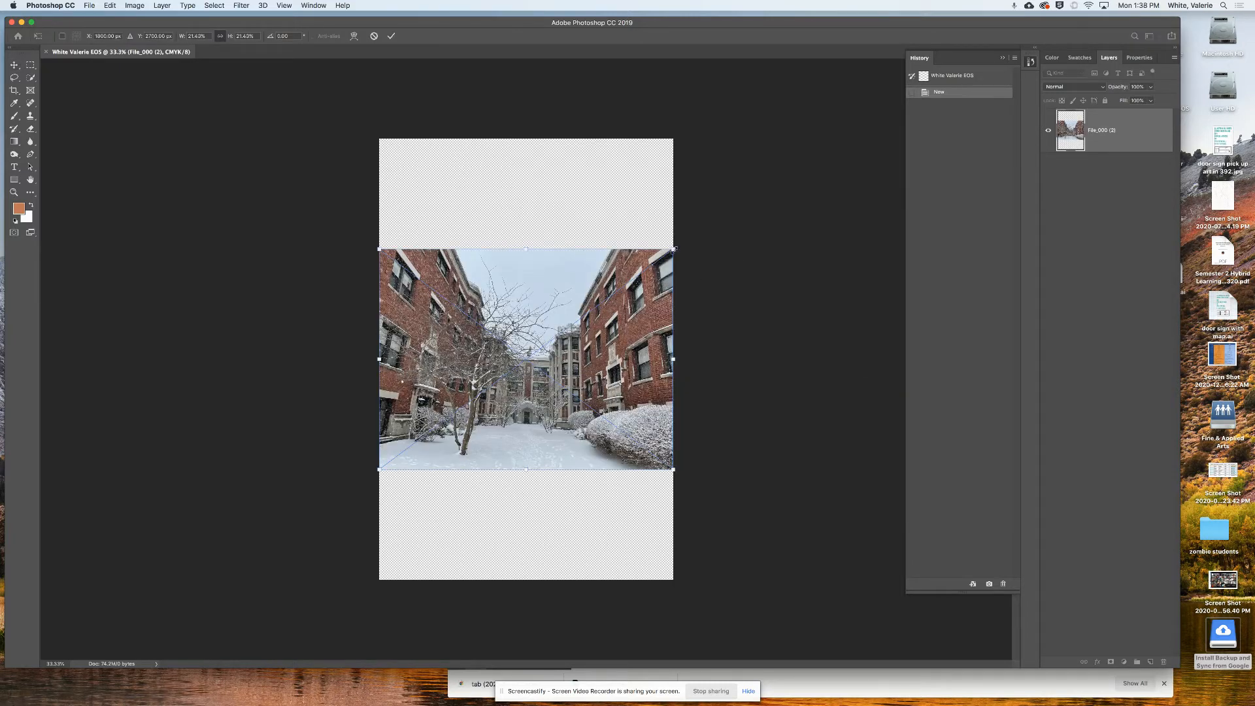
- Scale the courtyard photo to about 44.38%, rotate it -1.58°, nudge it left and commit
drag(674, 249, 823, 137)
drag(380, 469, 229, 581)
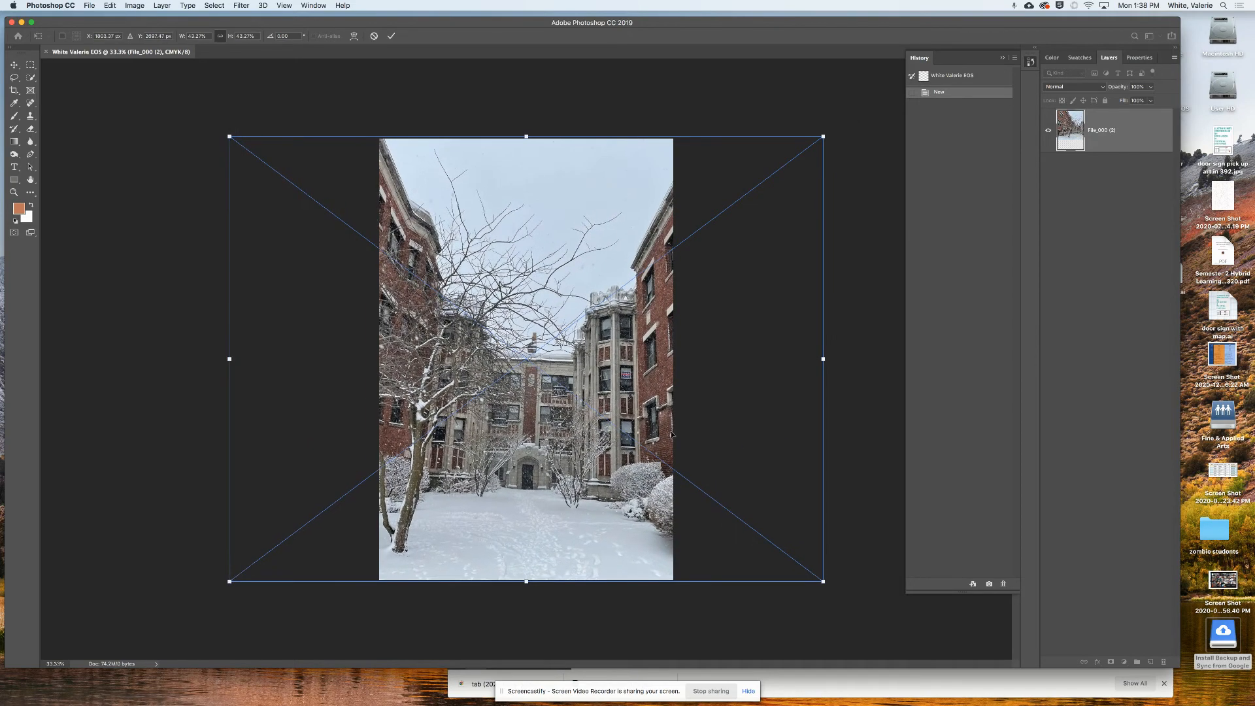
drag(828, 130, 824, 123)
drag(834, 575, 842, 582)
drag(607, 492, 593, 489)
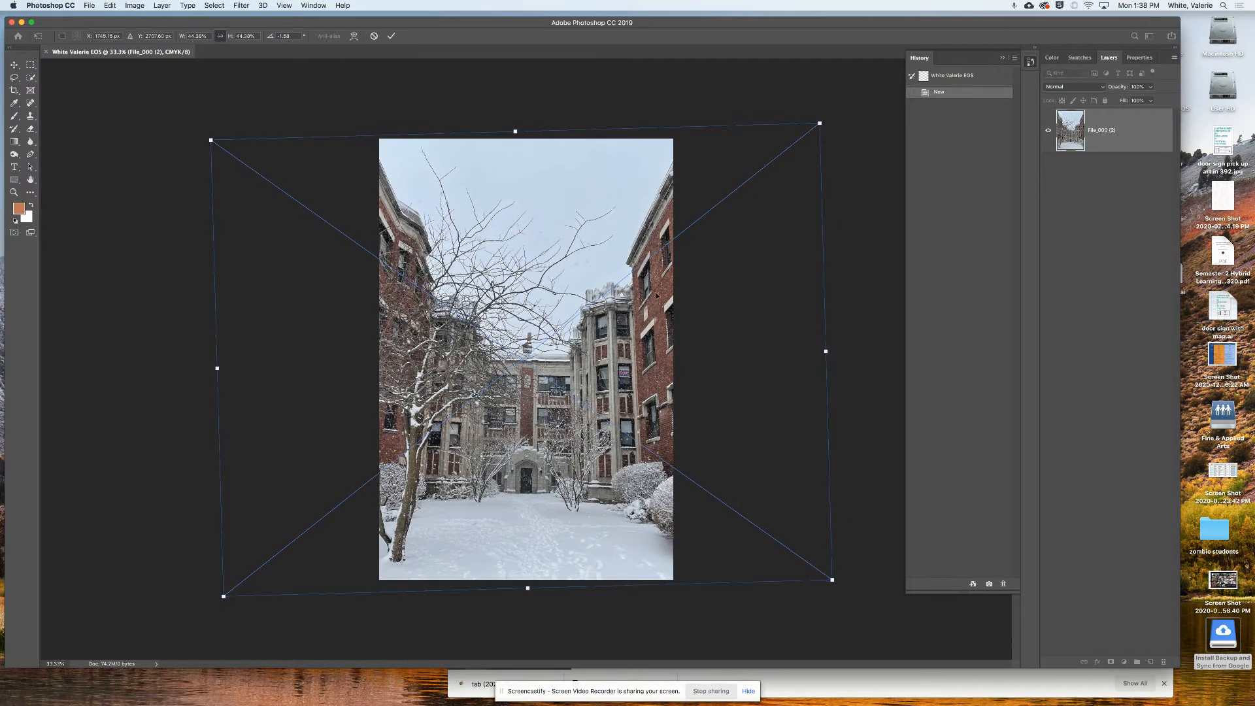
click(392, 37)
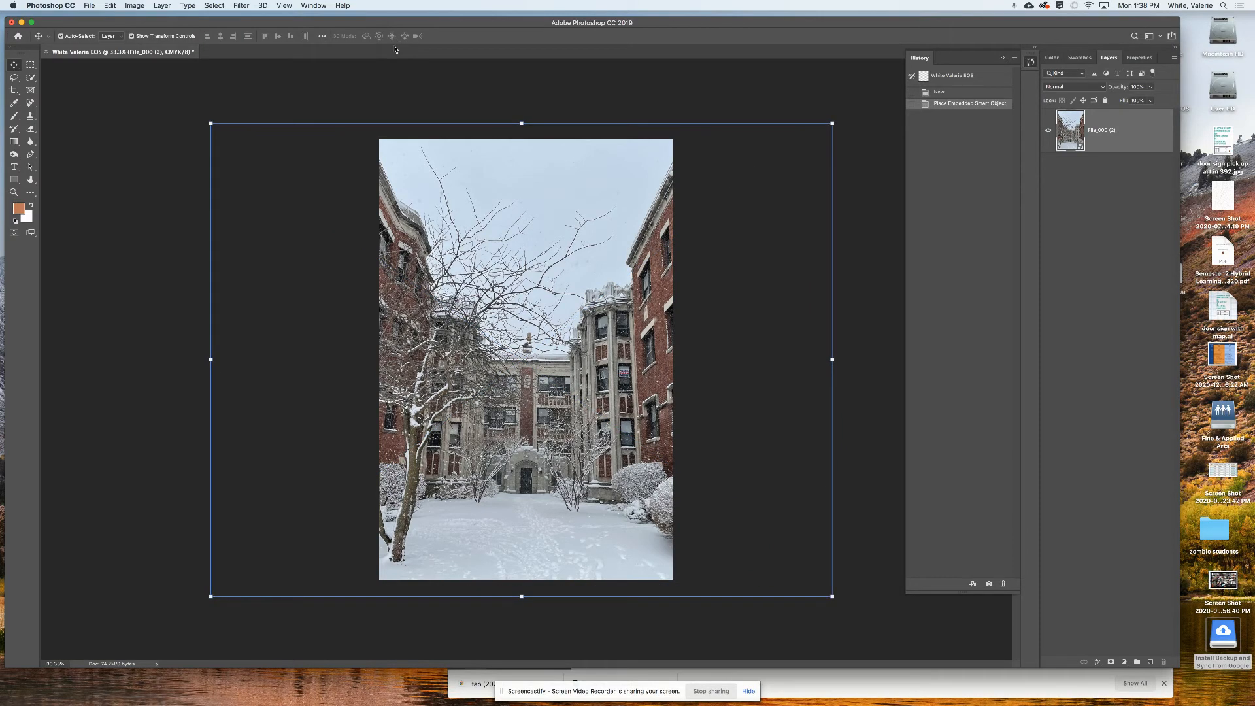
- Place Embedded 'Screen Shot 2021-01-25 at 12.46.22 PM.png' above the courtyard layer
click(90, 5)
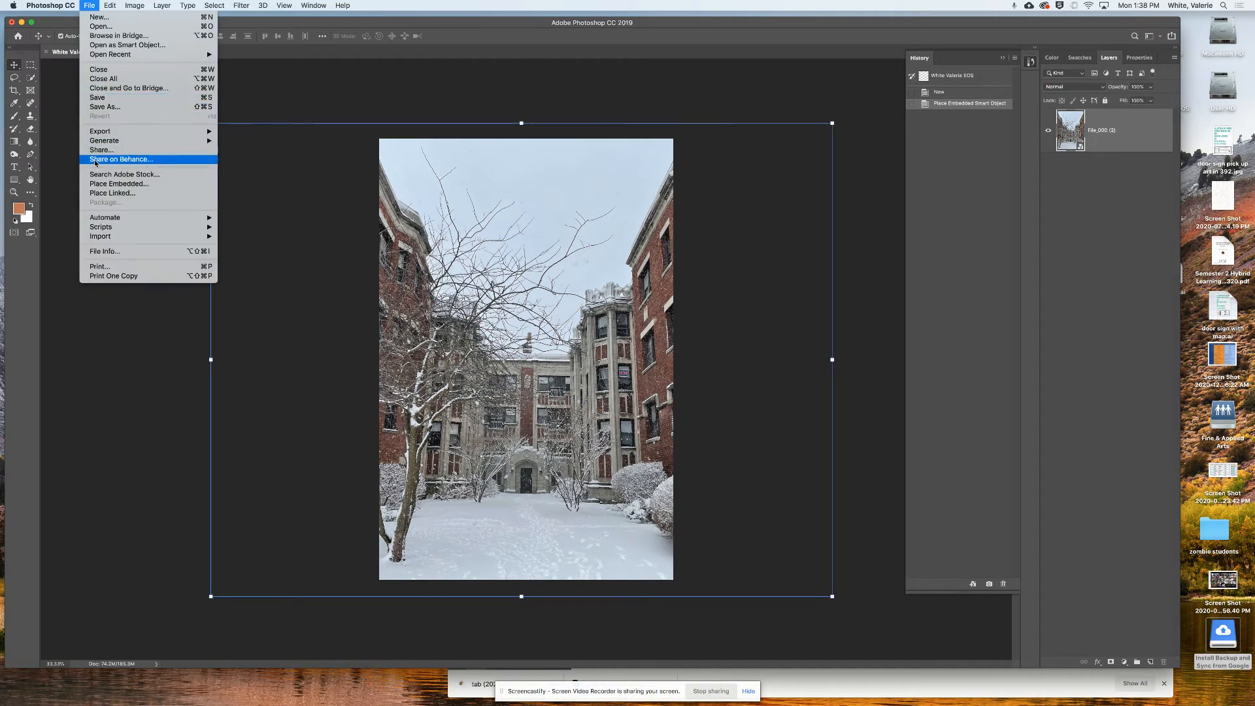
click(117, 184)
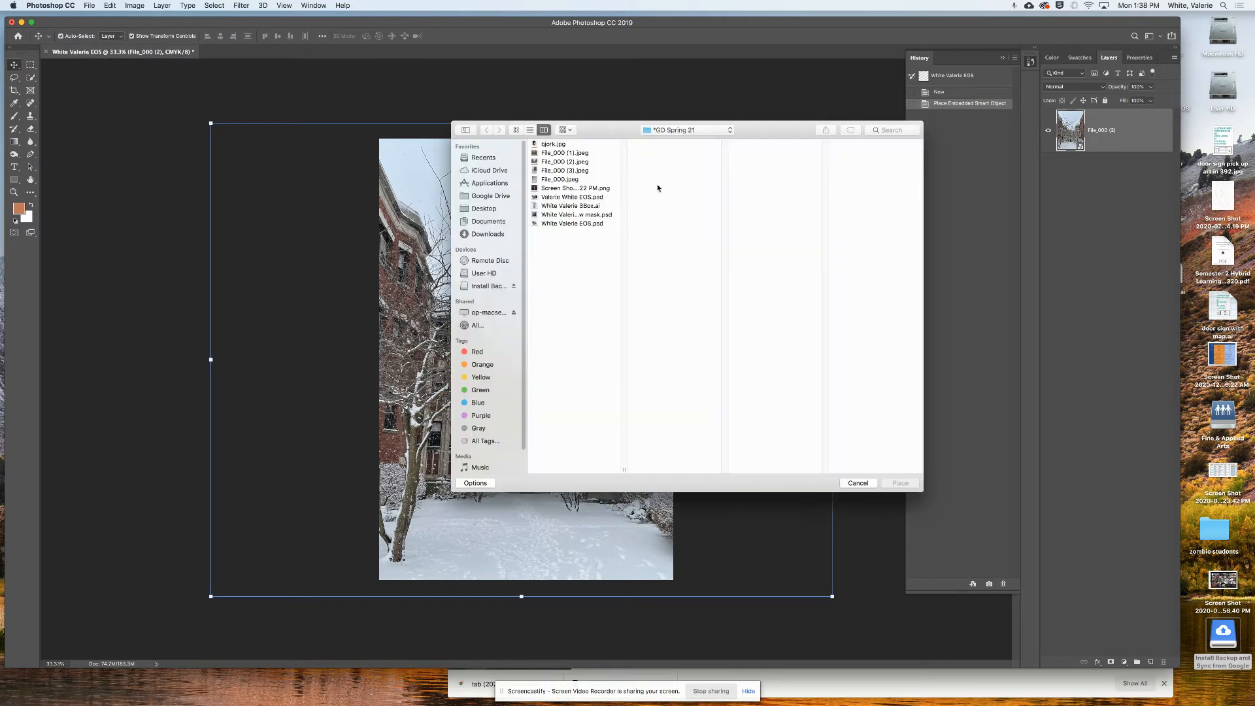
click(565, 171)
click(559, 188)
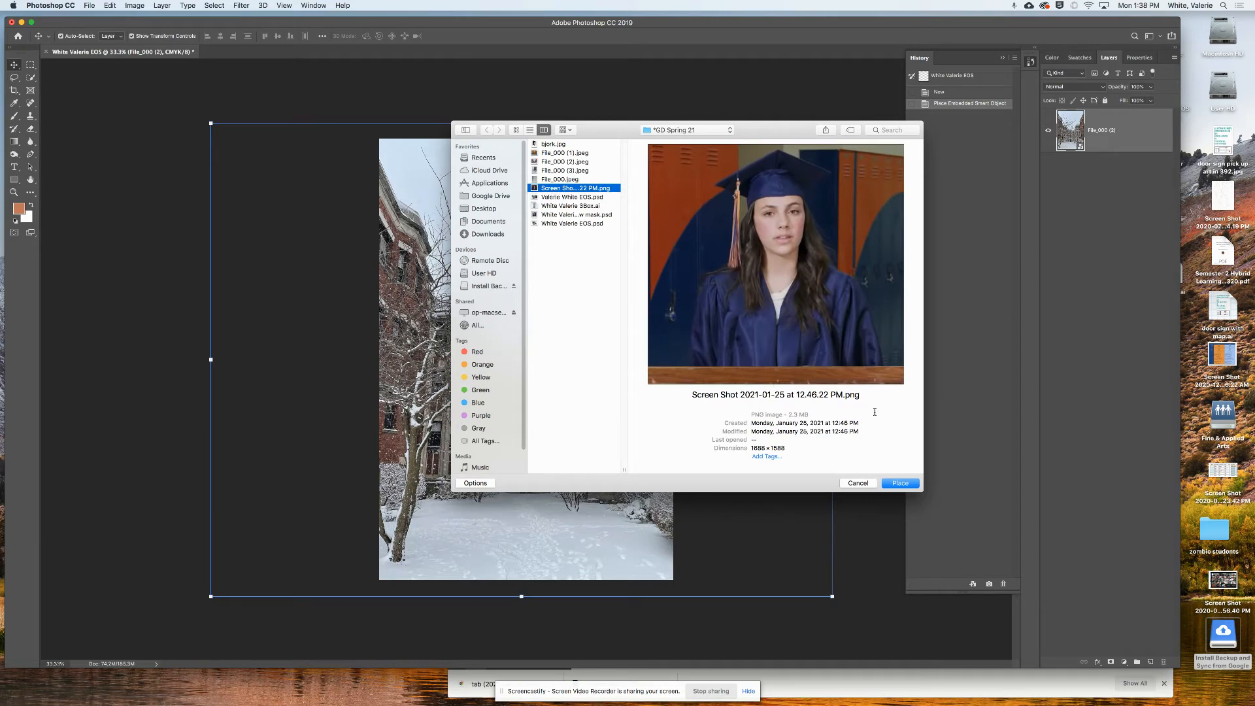
click(910, 487)
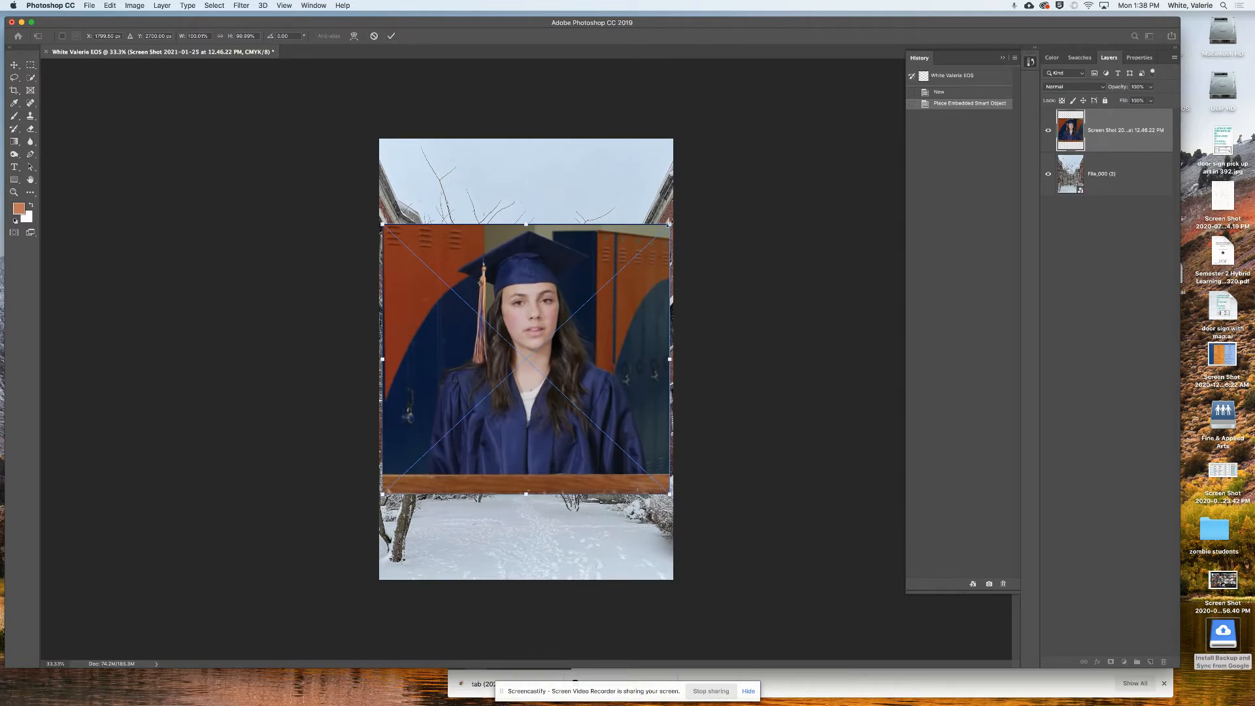
- Commit the portrait placement, then enlarge it slightly with Free Transform and commit again
drag(675, 217, 695, 197)
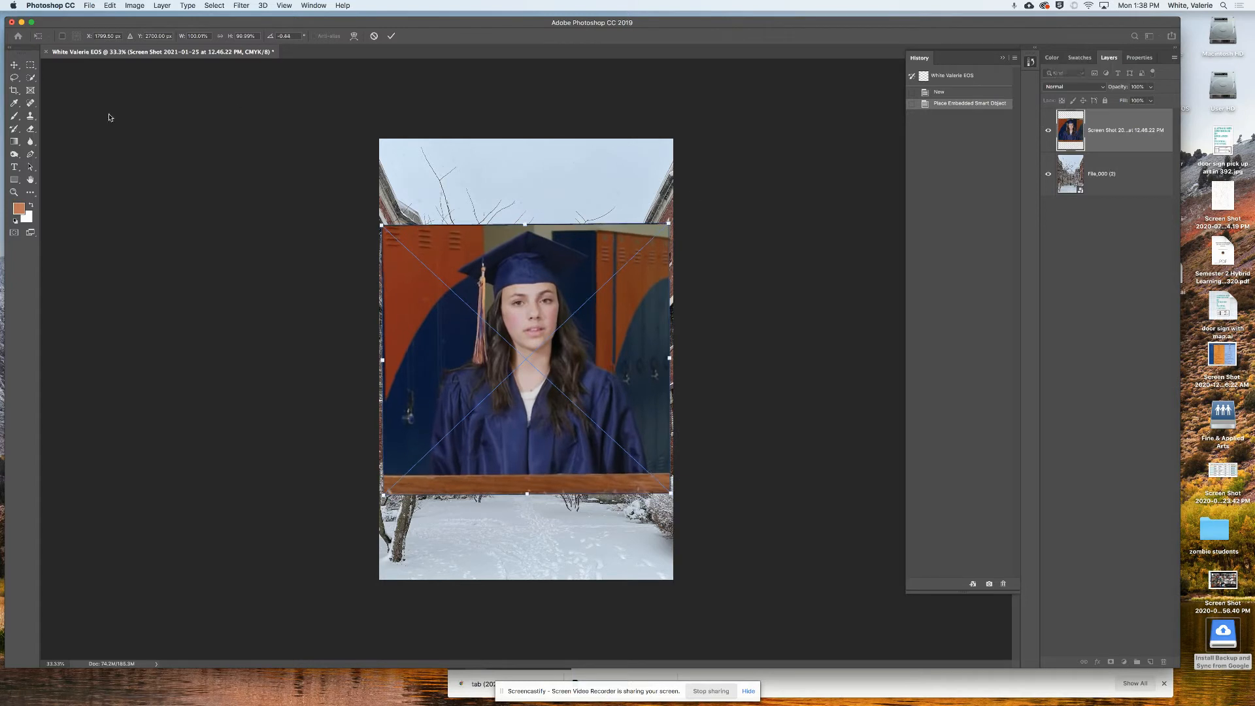
click(14, 66)
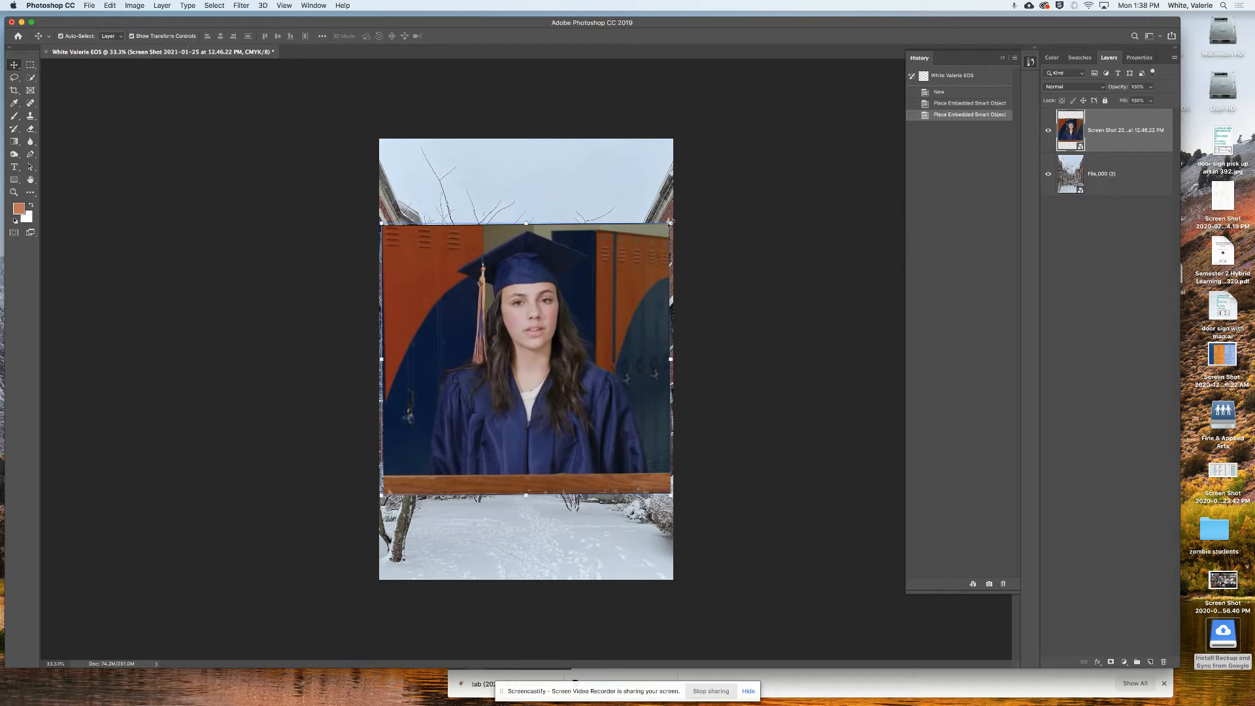
drag(670, 223, 680, 213)
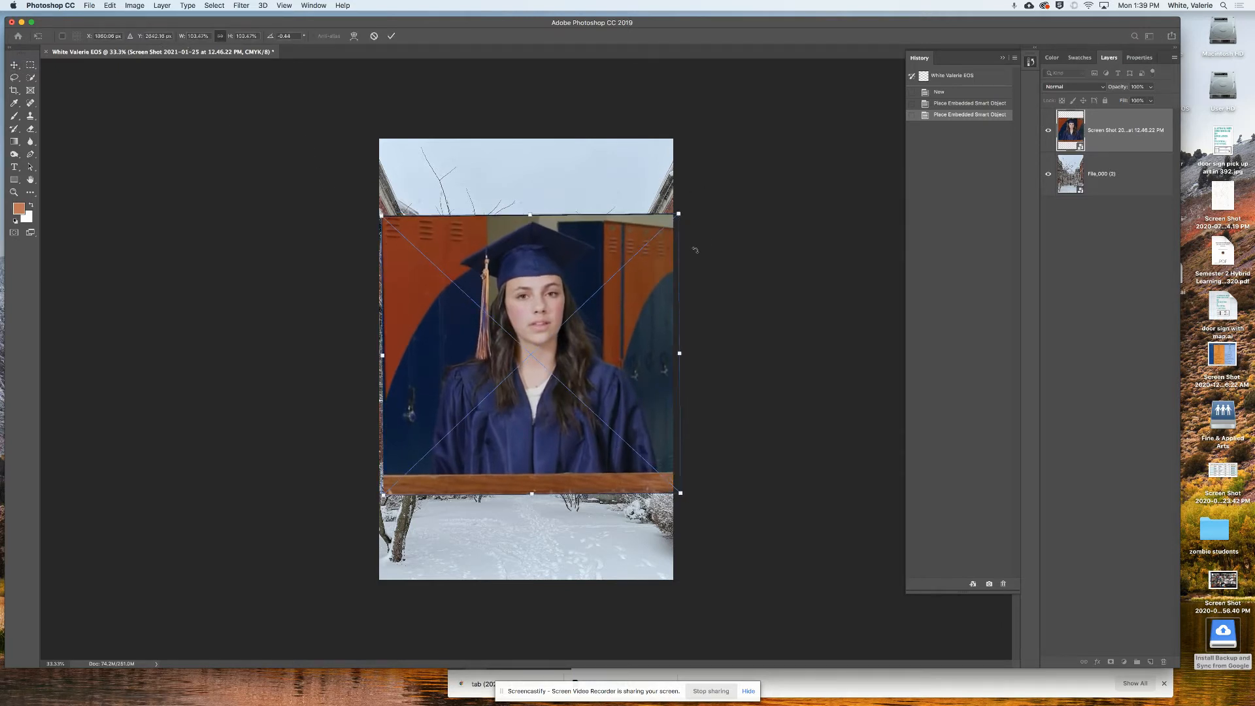
click(391, 36)
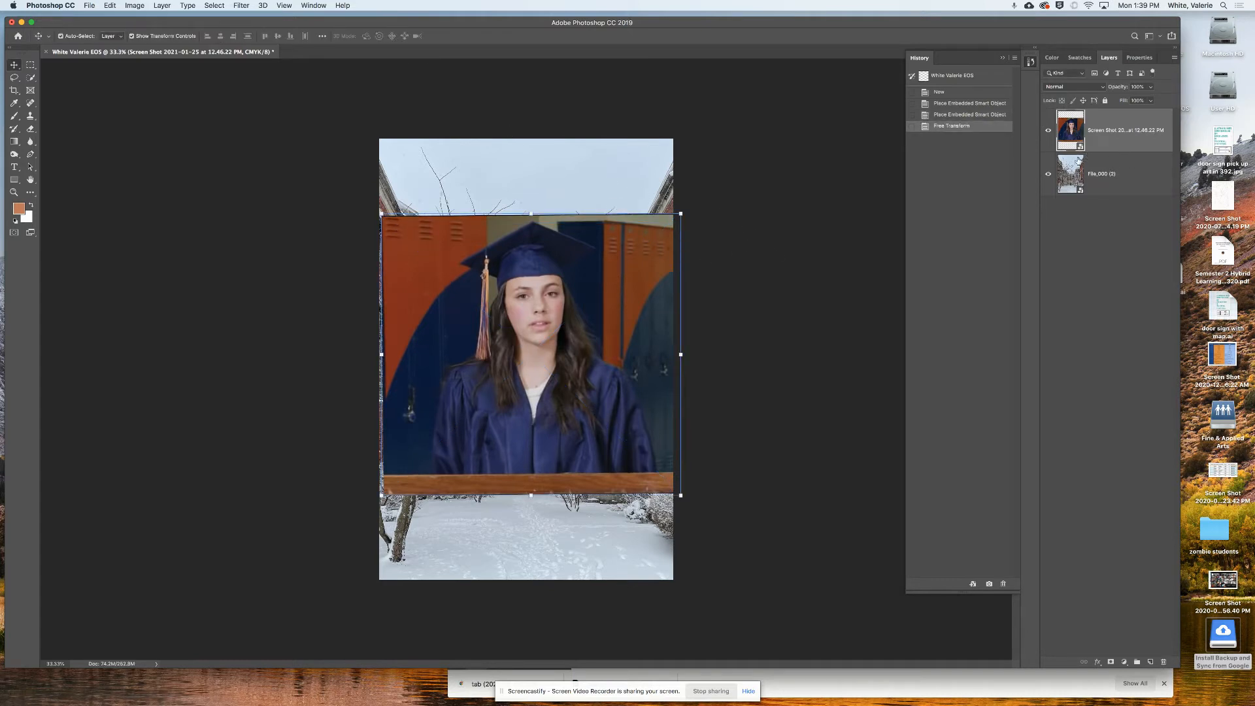
- Hide the History panel and switch between the courtyard and portrait layers, ending on the portrait
click(1109, 59)
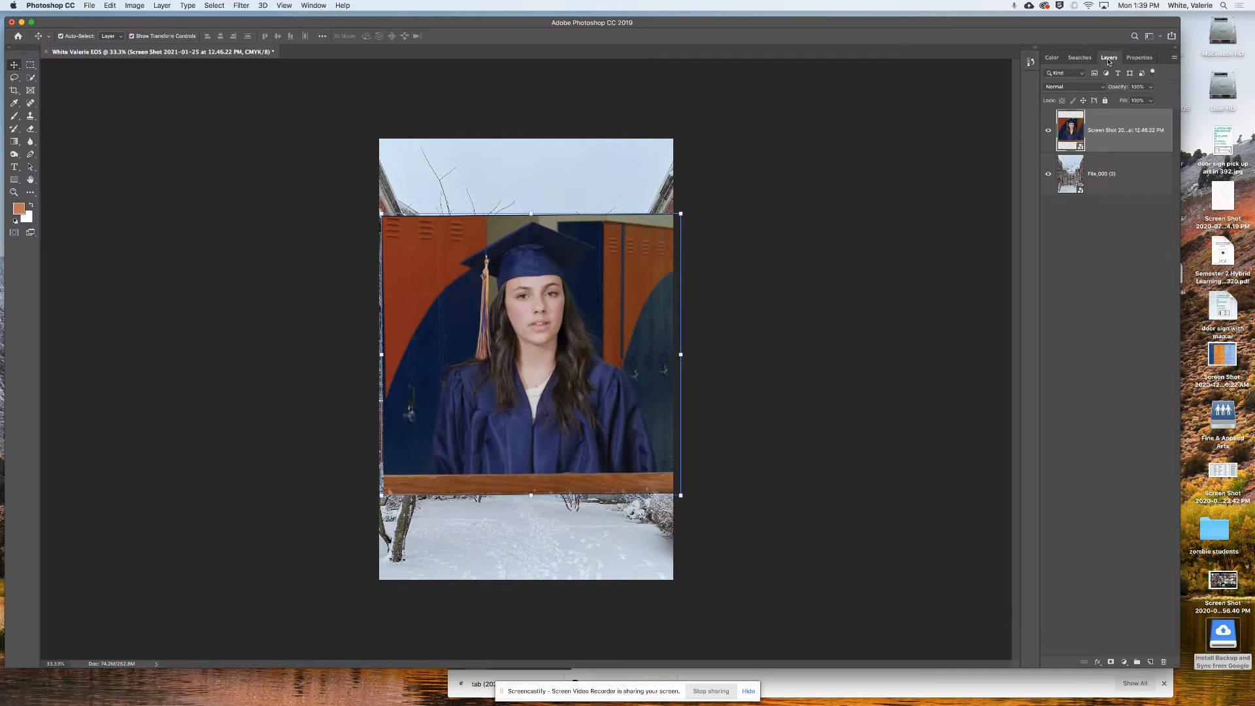
click(1102, 169)
click(1105, 141)
click(1102, 174)
click(1107, 141)
click(1103, 187)
click(1112, 140)
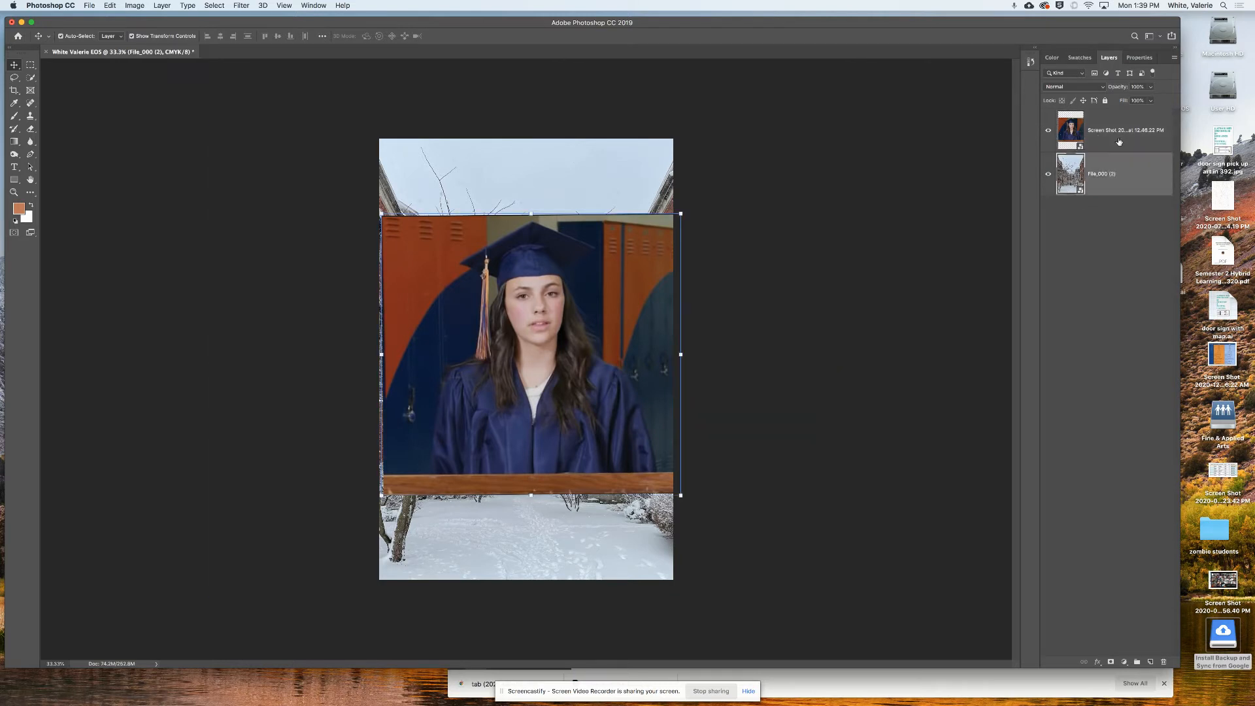
- Reopen History, compare earlier states, and return to the Free Transform that widened the portrait
click(1031, 63)
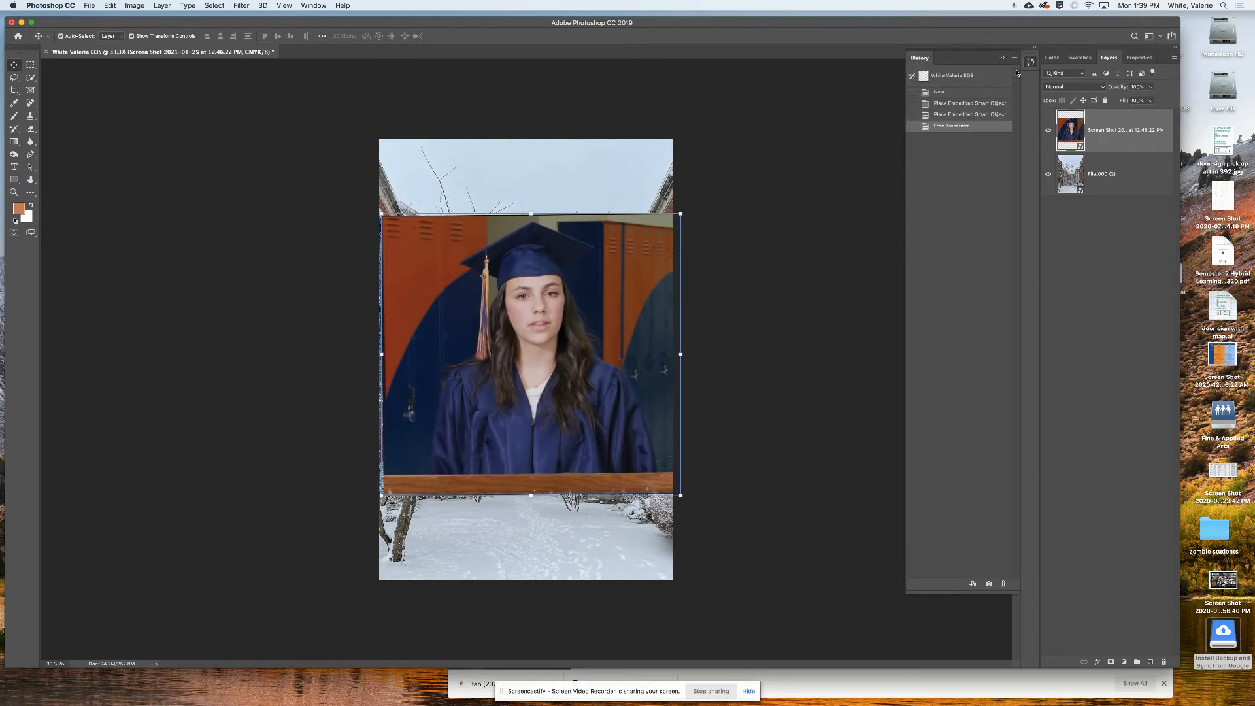
click(314, 6)
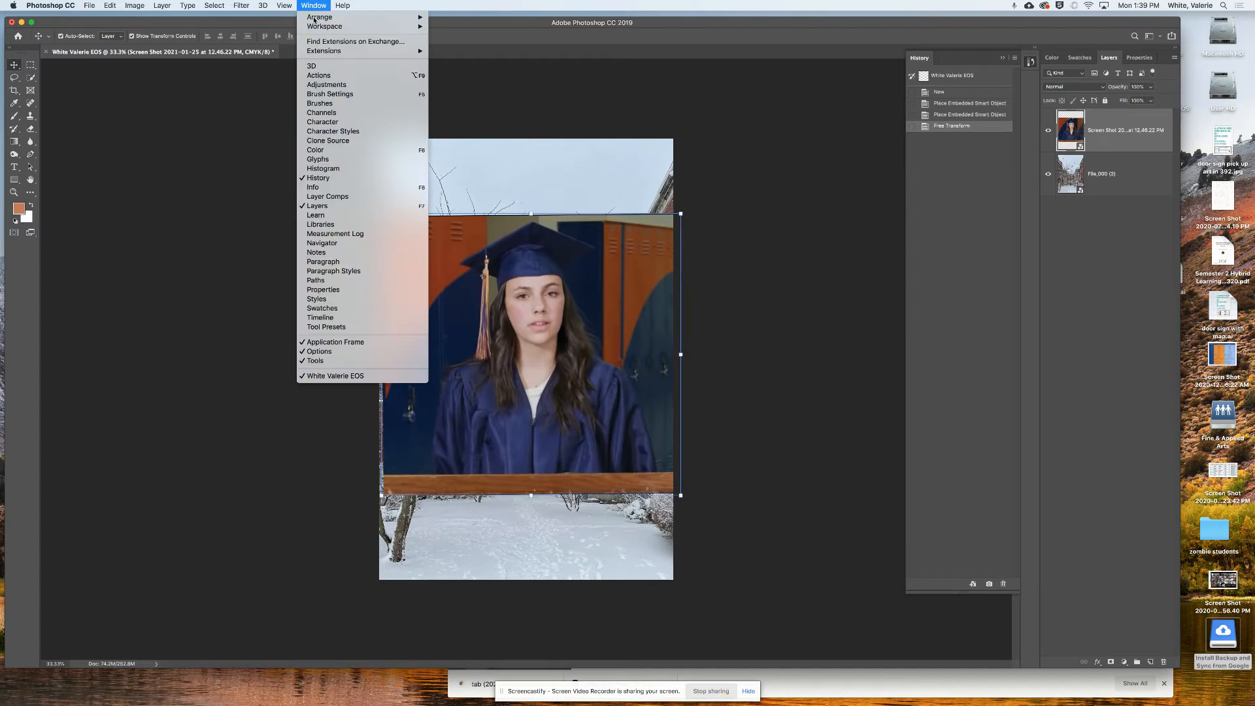
click(323, 179)
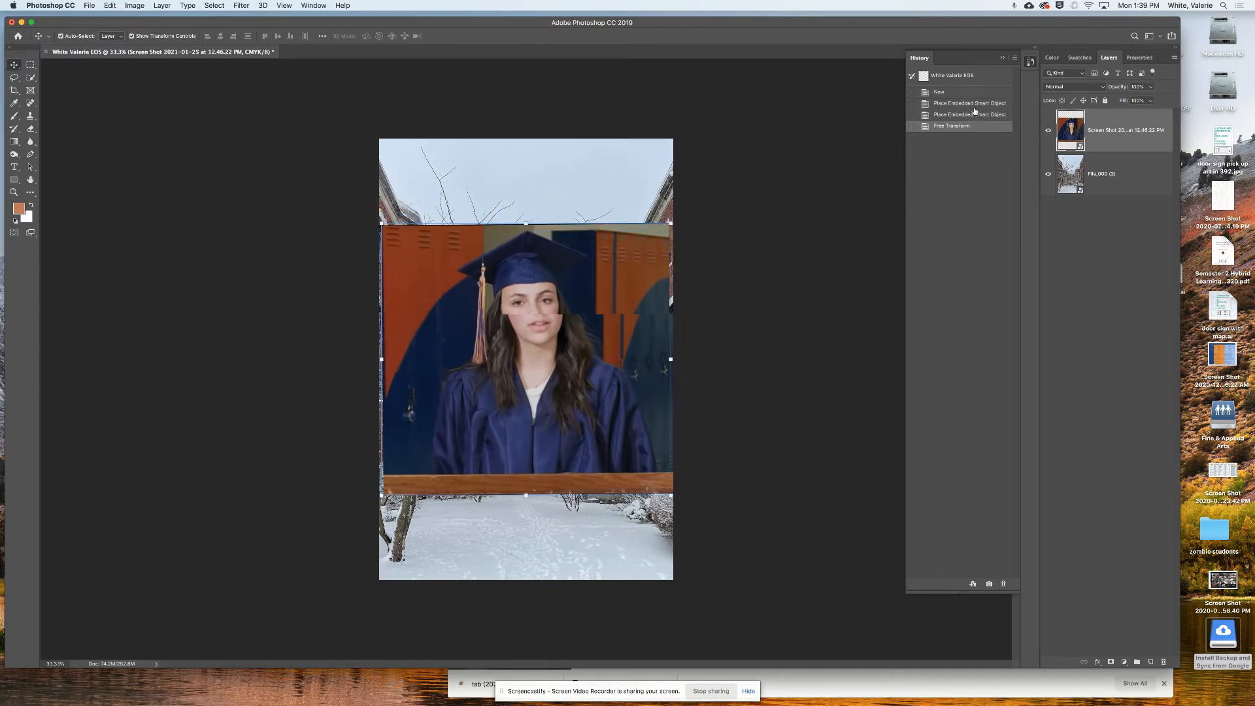
key(super+z)
key(super+z)
key(super+z)
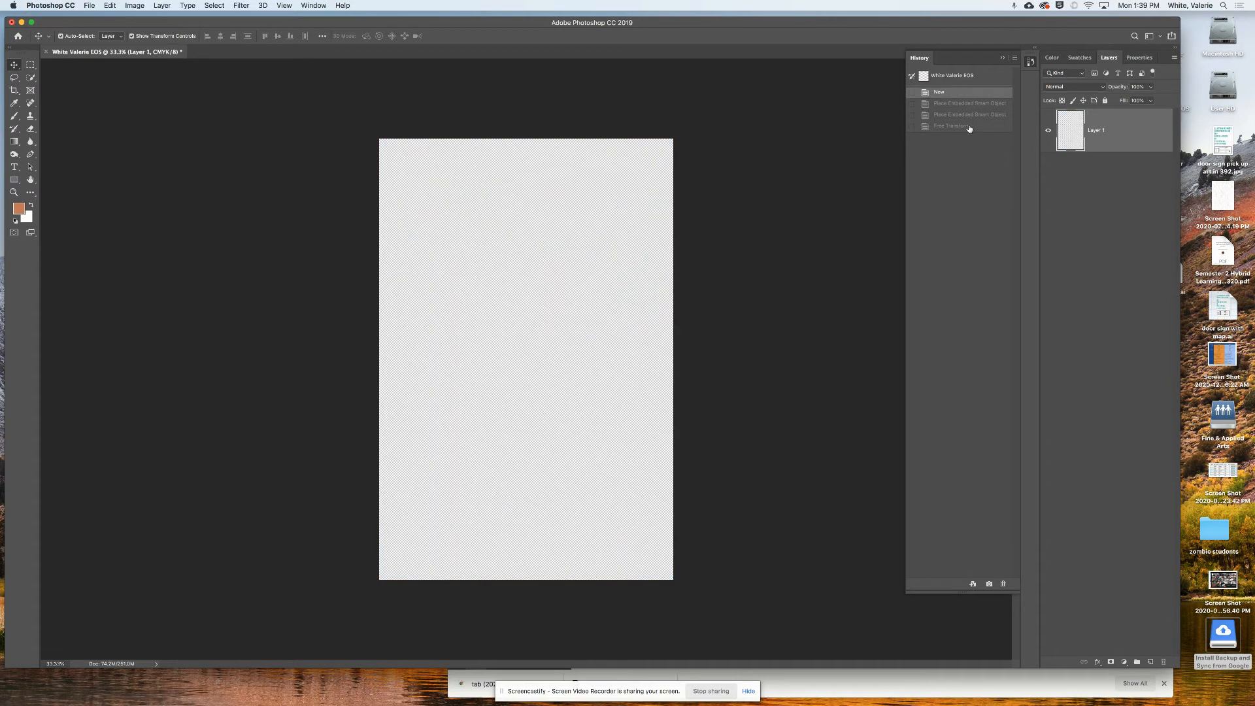
click(970, 129)
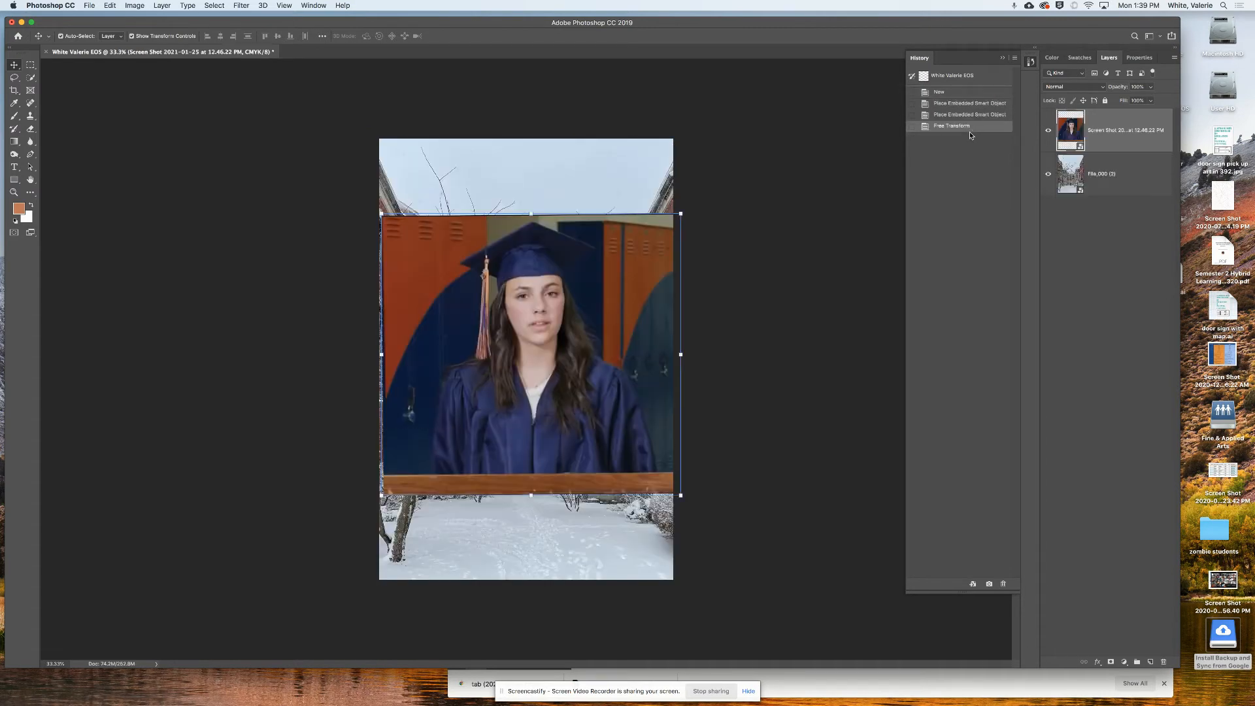
click(971, 115)
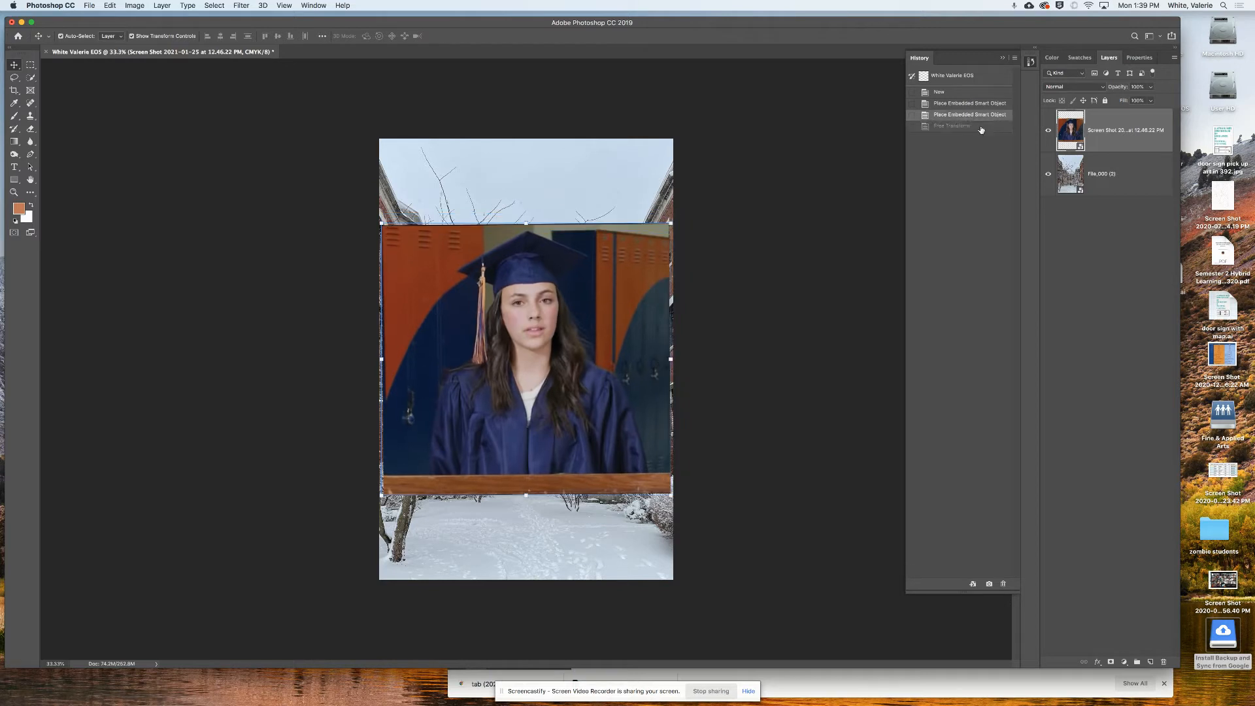
click(980, 127)
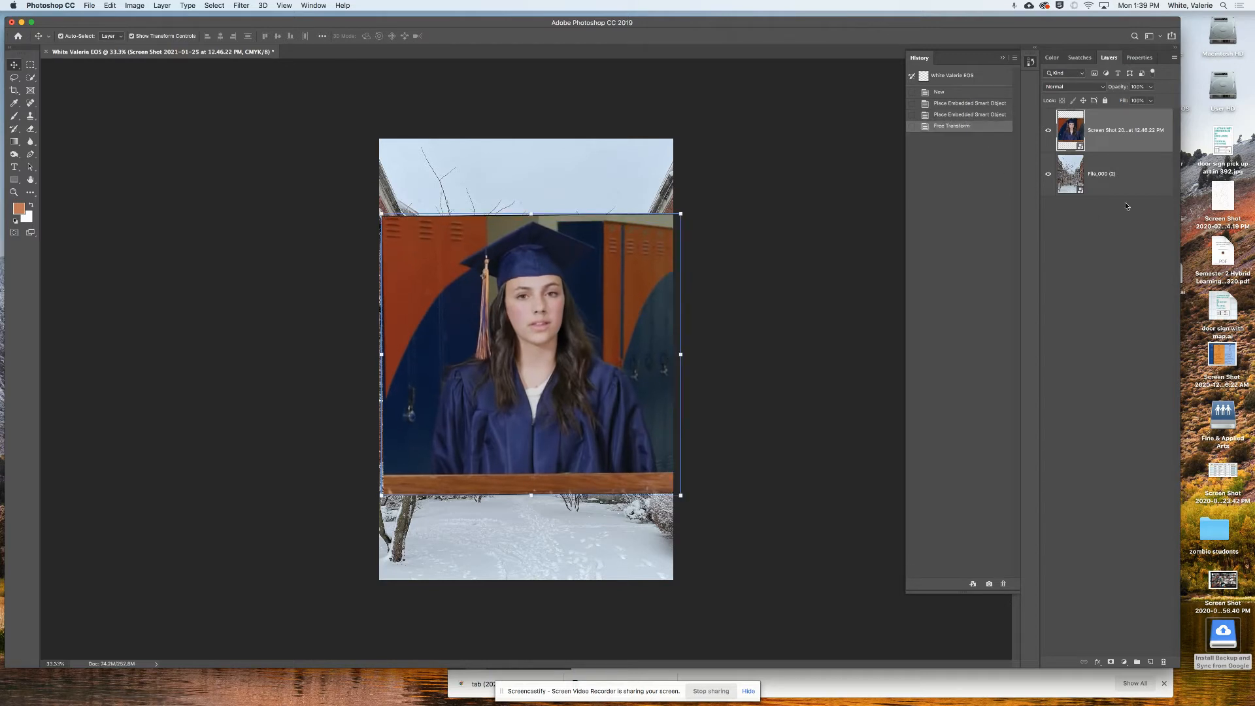
- Rename the top portrait layer 'Grad' and the bottom courtyard layer 'Background'
double_click(1110, 131)
double_click(1102, 174)
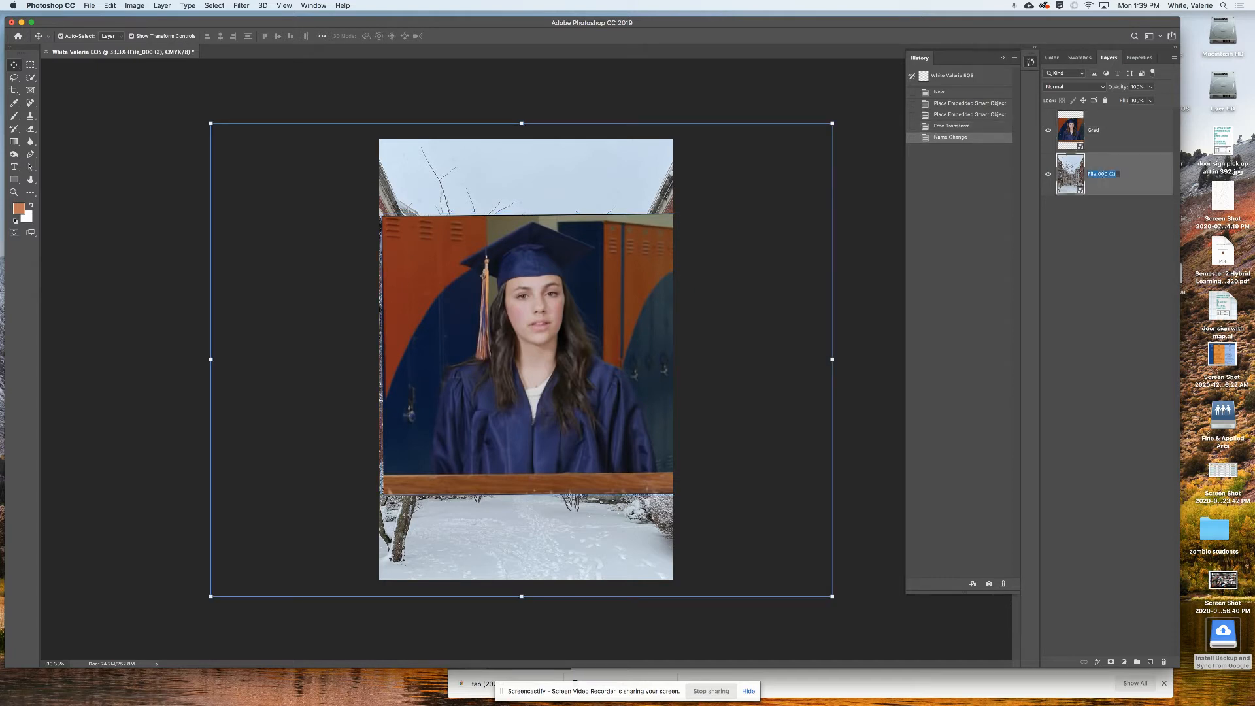
text(Bac)
key(BackSpace)
text(kground)
key(Return)
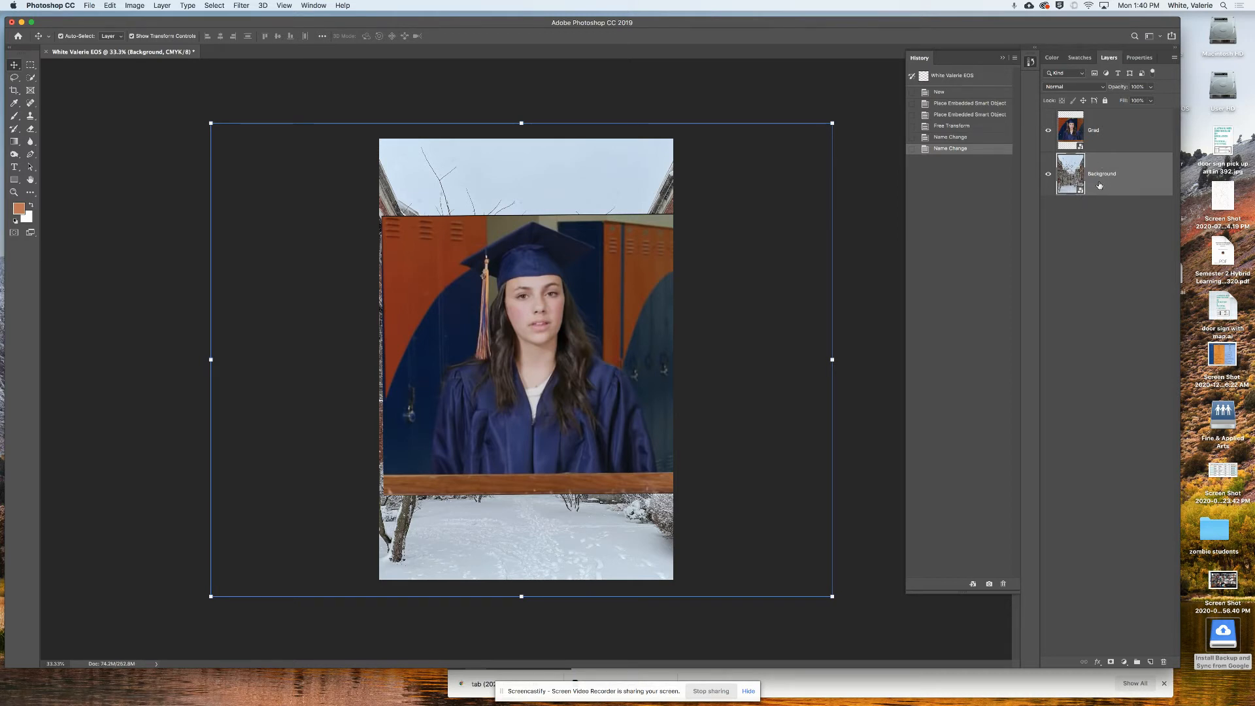
- Rasterize the courtyard Background layer from its context menu, then select the Grad layer
right_click(1138, 183)
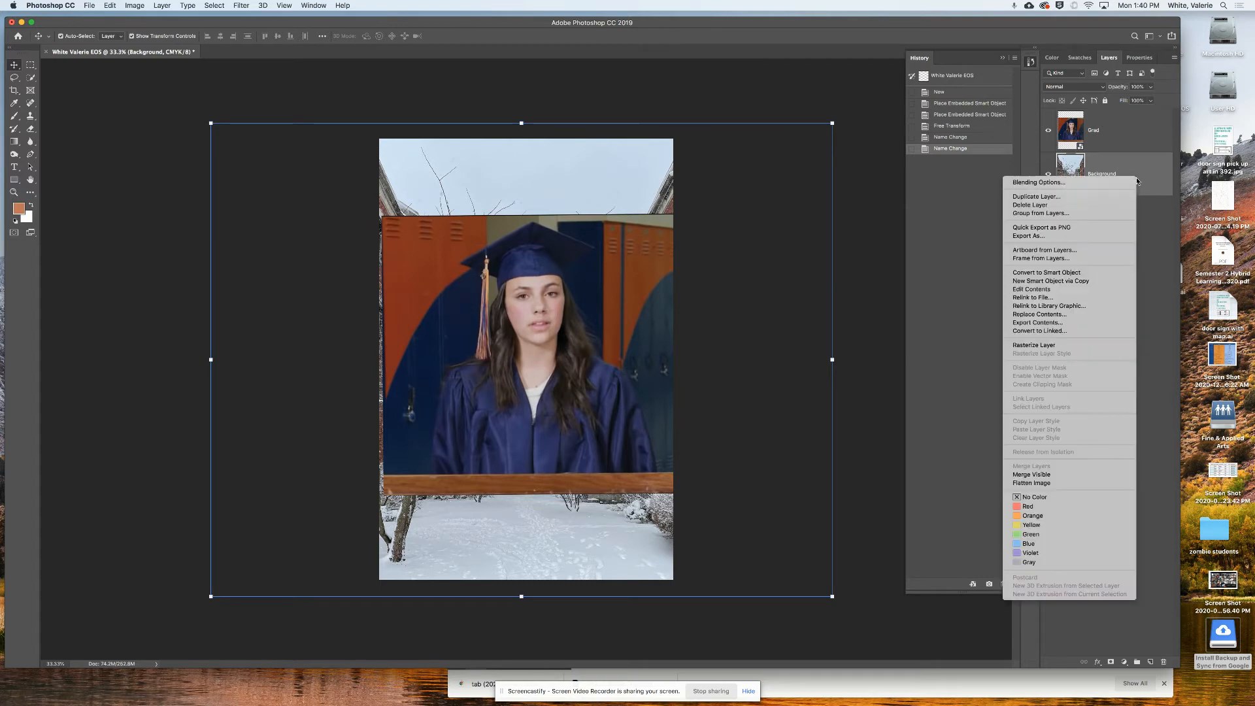
click(1043, 345)
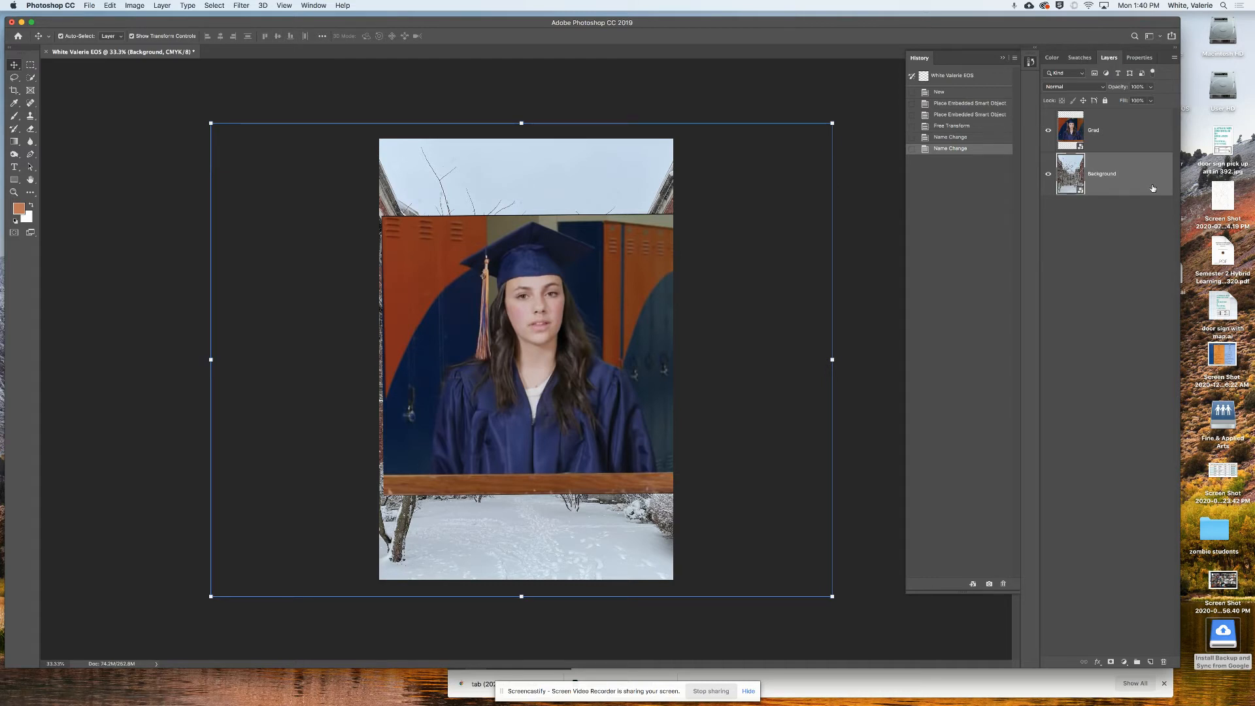
right_click(1153, 189)
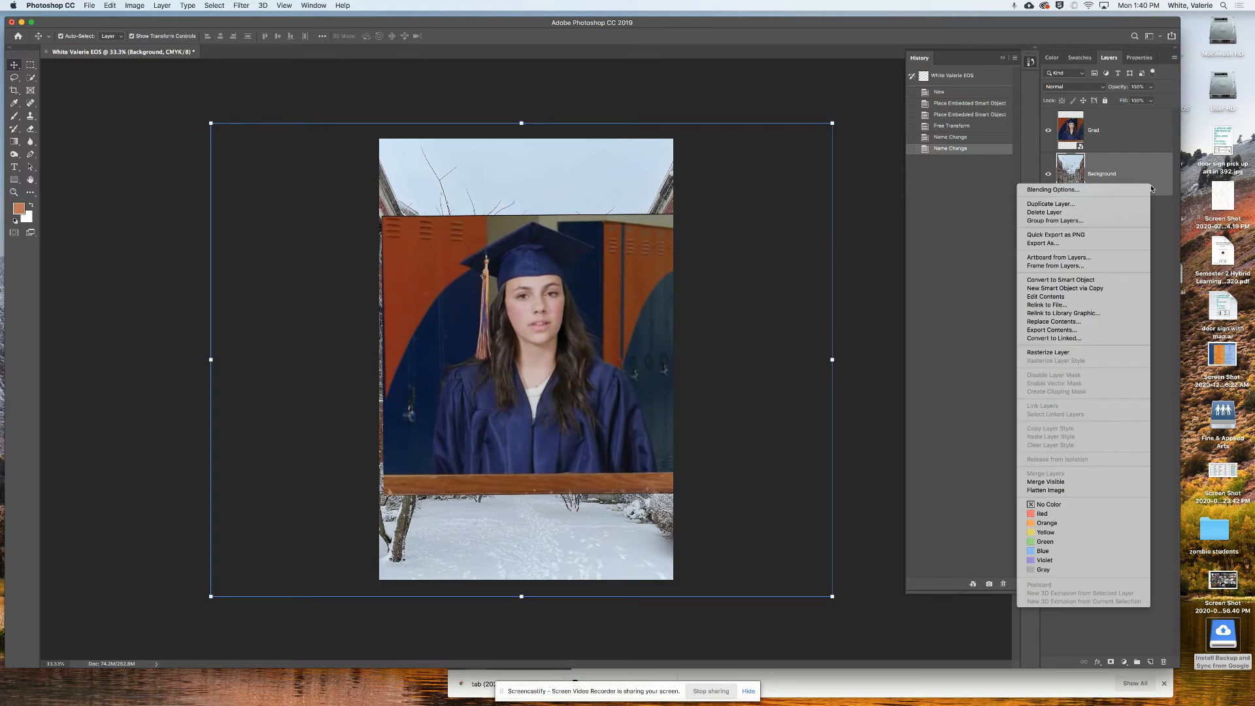
click(1063, 353)
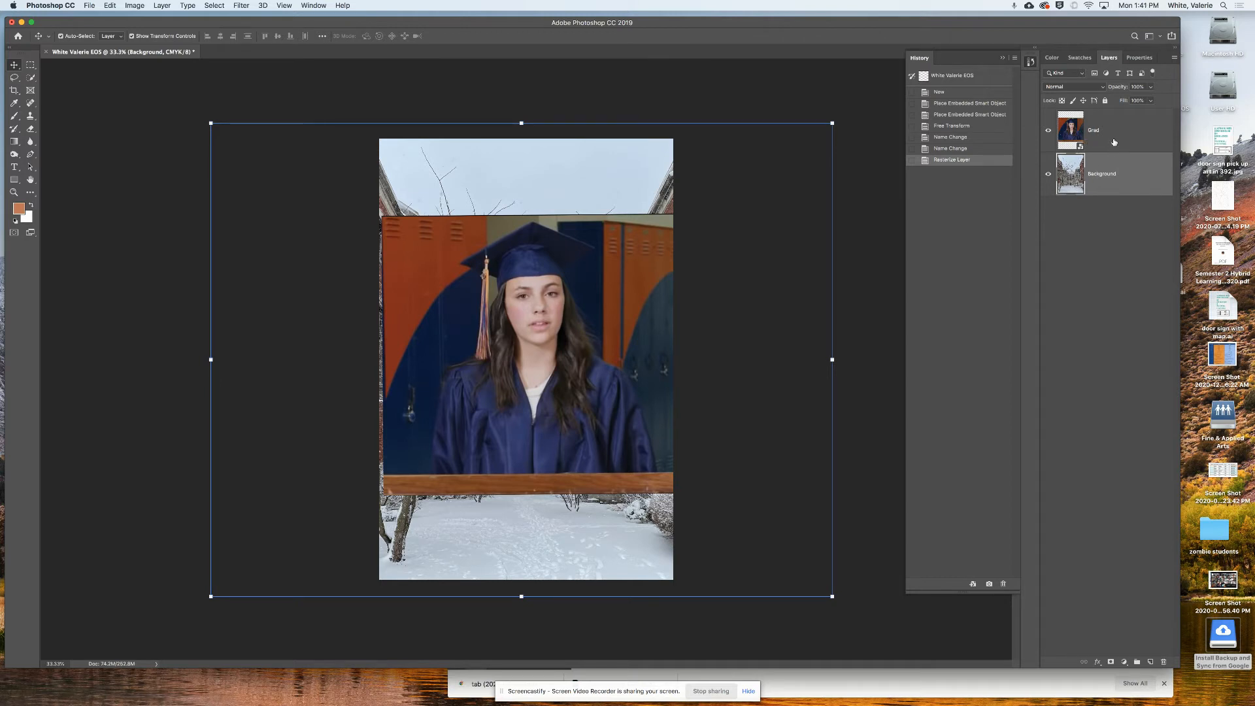
click(1118, 141)
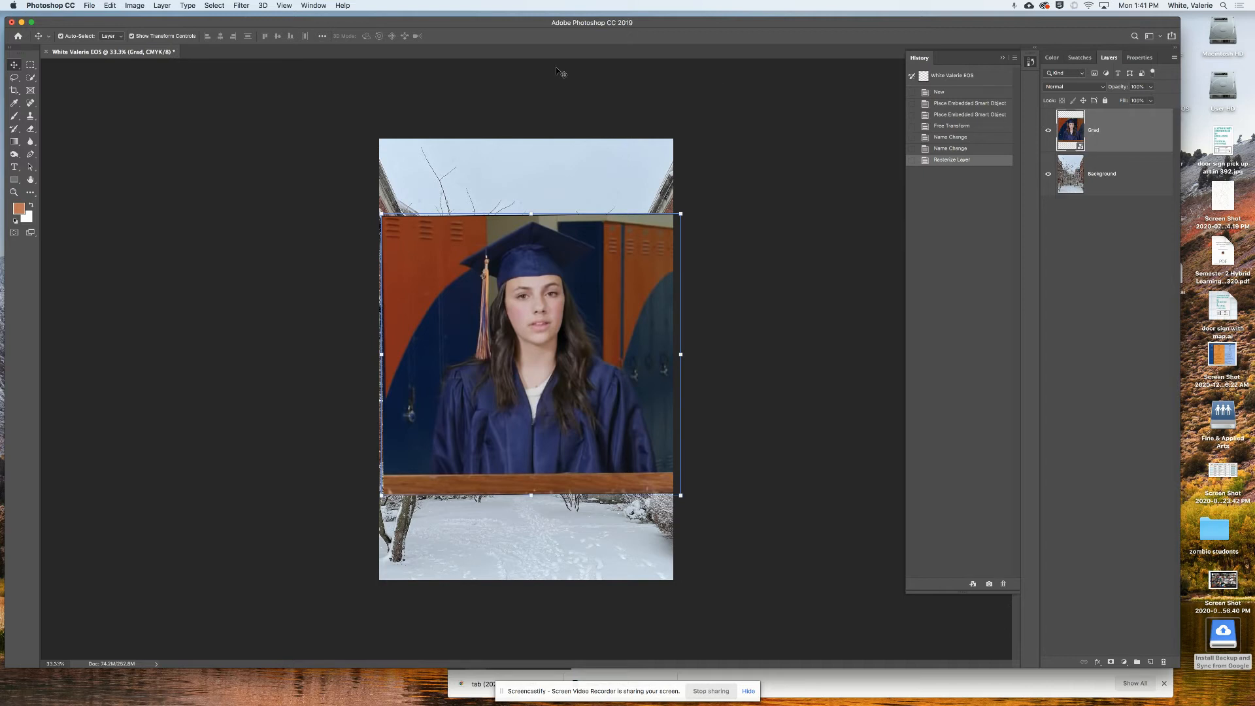
- Rasterize the Grad smart object, compare History states, and add a white layer mask to Grad
click(163, 5)
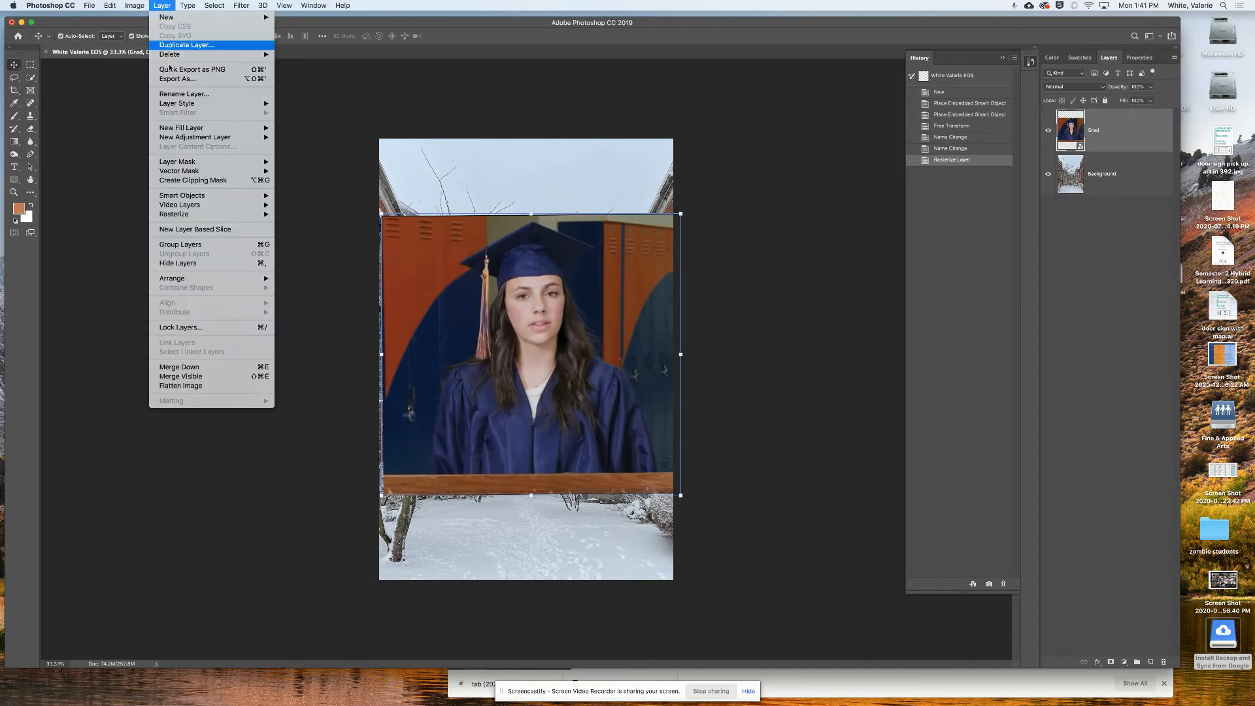
mouse_move(187, 216)
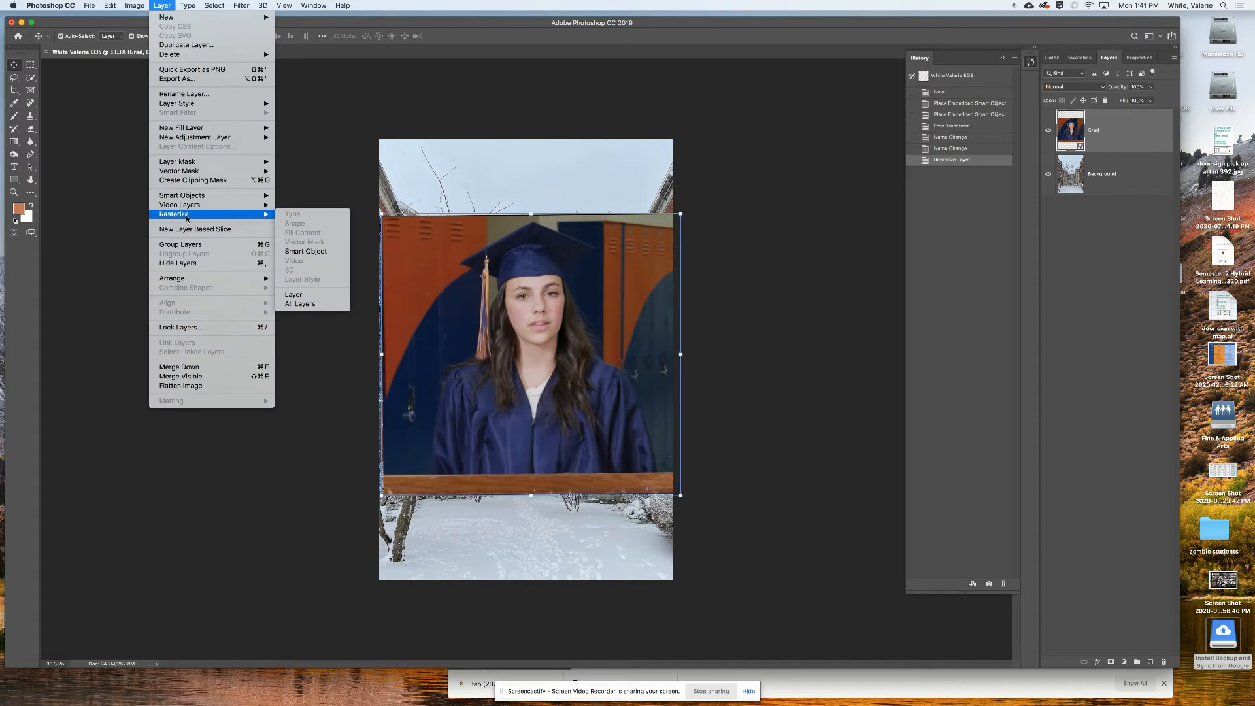
click(308, 253)
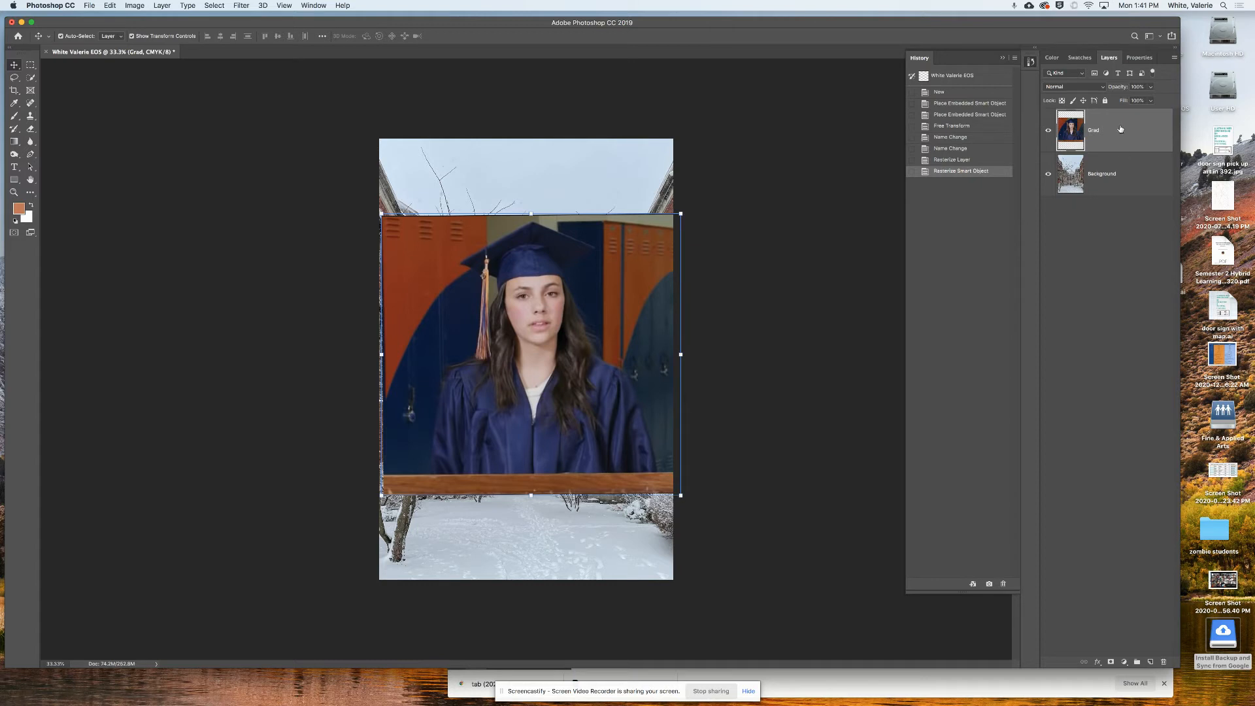
click(966, 149)
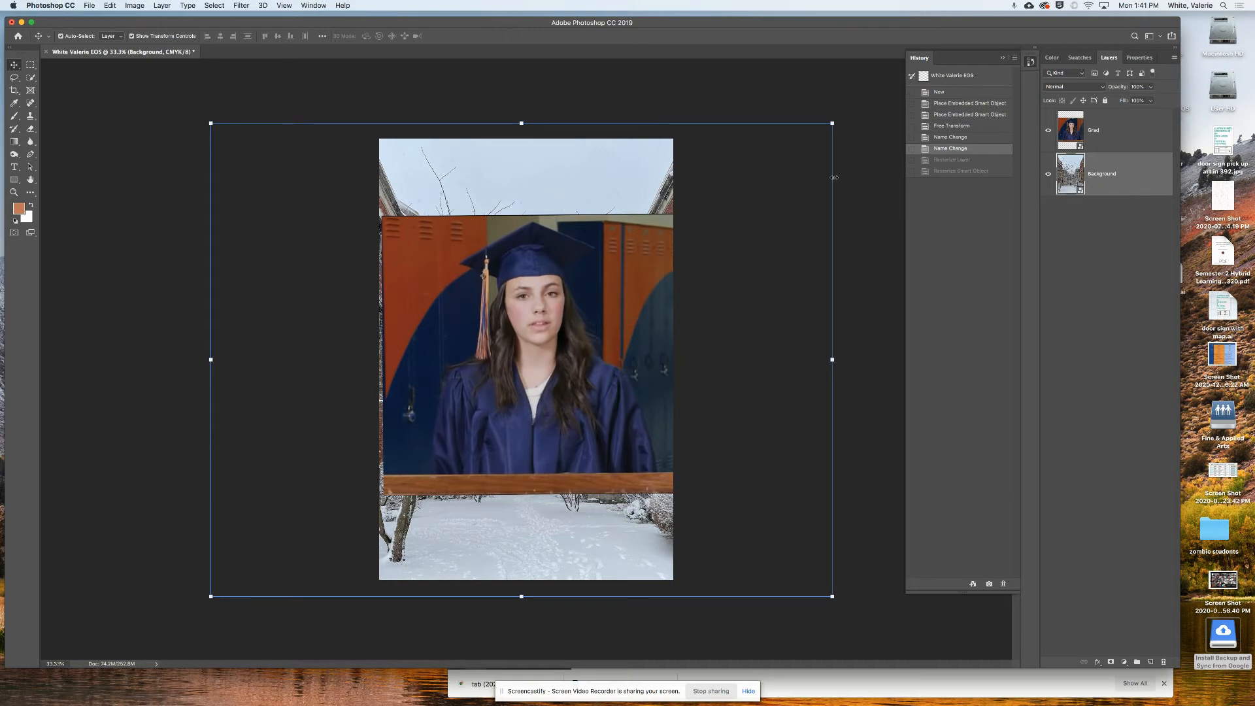
click(961, 170)
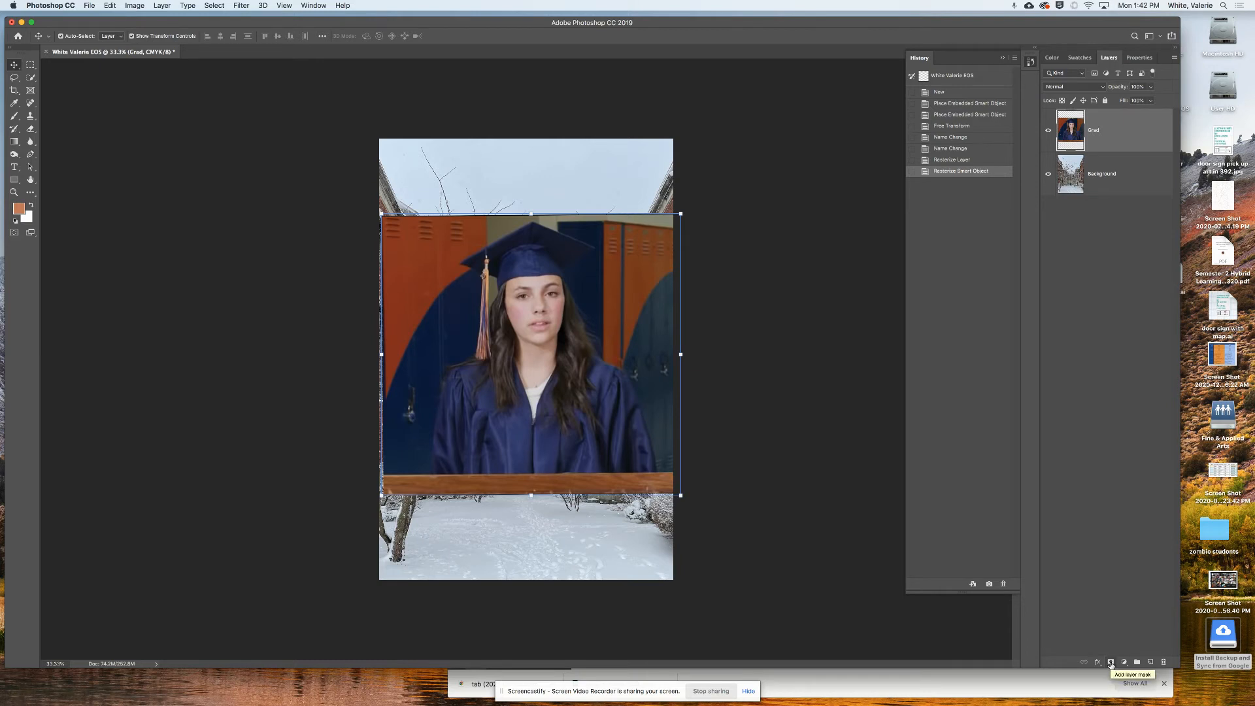
click(1110, 662)
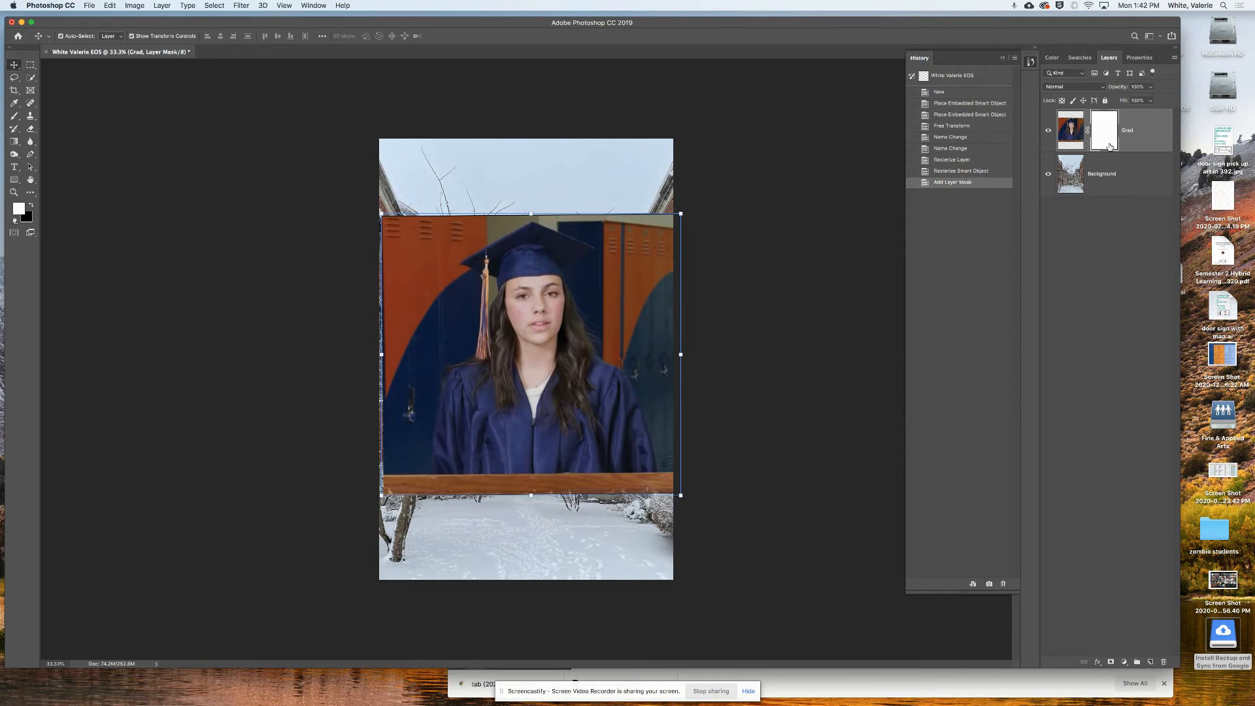
- Toggle between the Grad layer's image and mask thumbnails, finishing with the mask targeted
click(1068, 142)
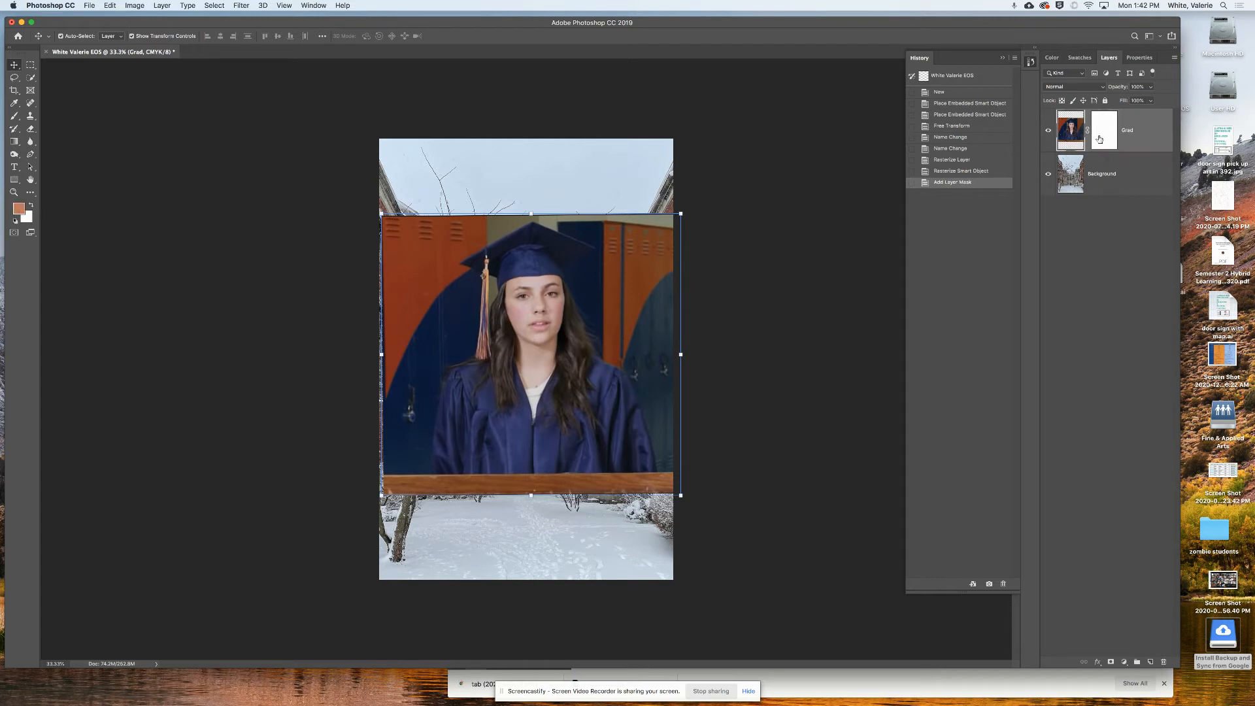
click(1100, 140)
click(1077, 142)
click(1102, 141)
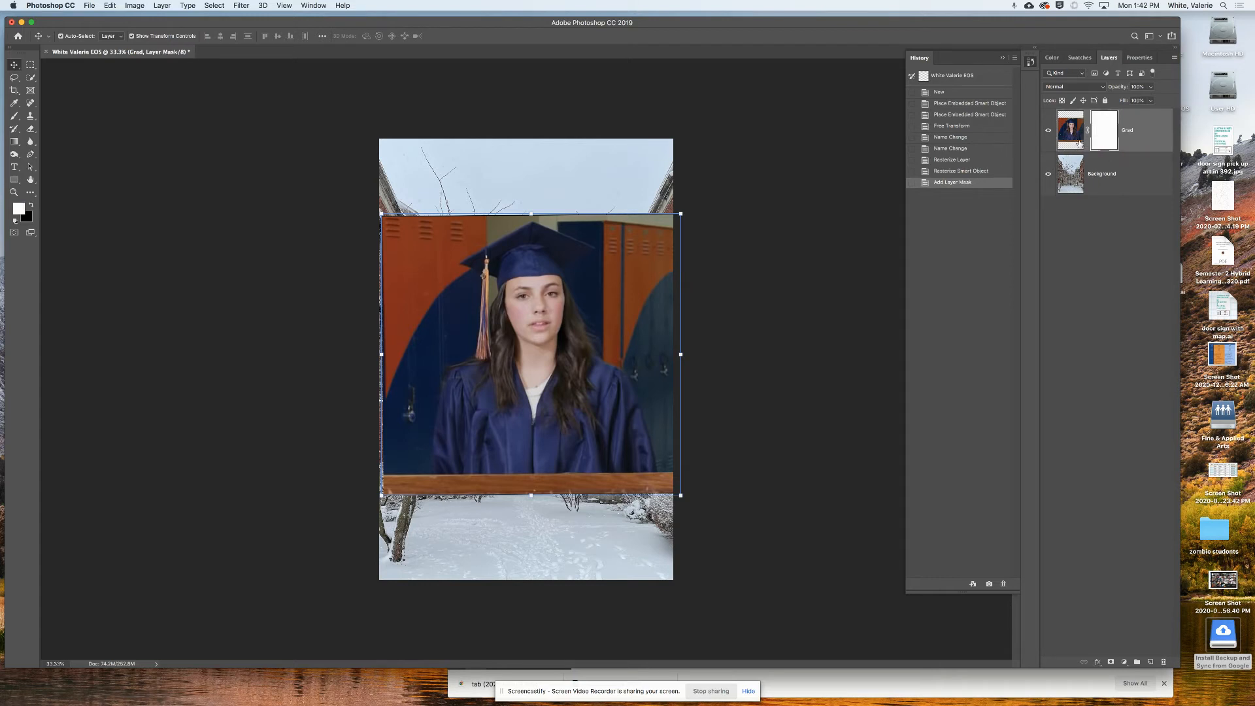
click(1079, 143)
click(1096, 142)
click(1075, 143)
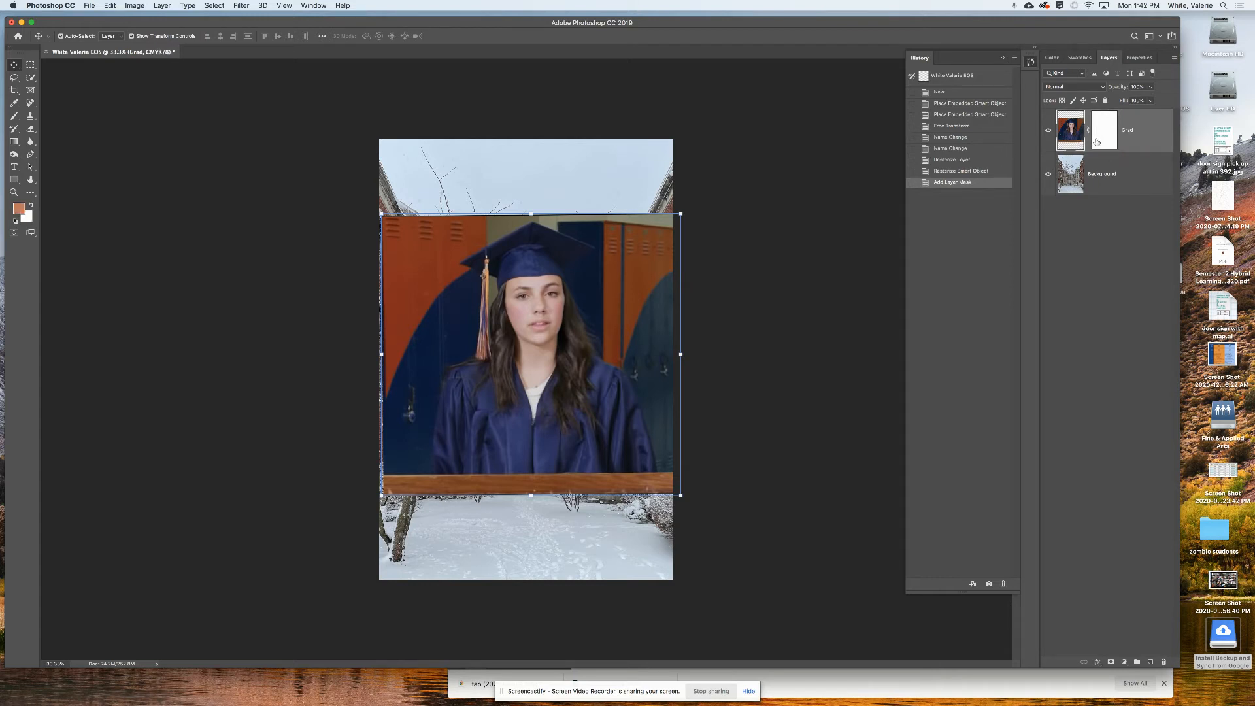
click(1097, 142)
click(1079, 143)
click(1101, 144)
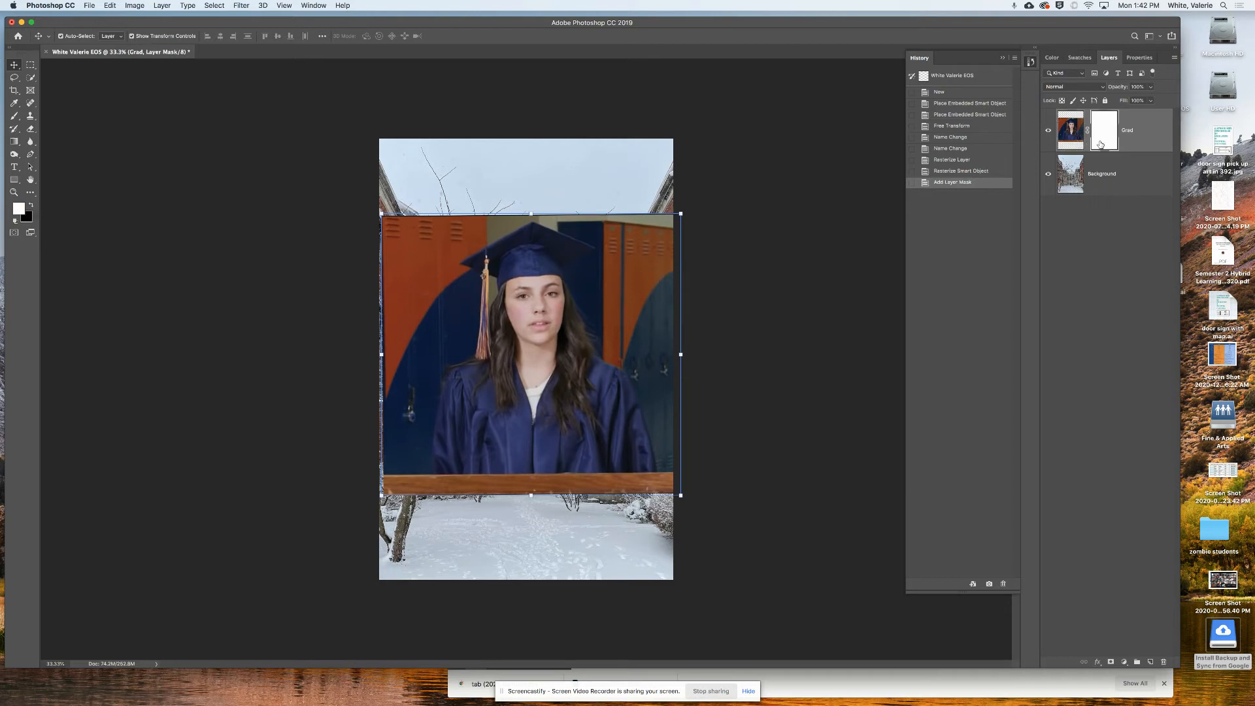
click(1068, 144)
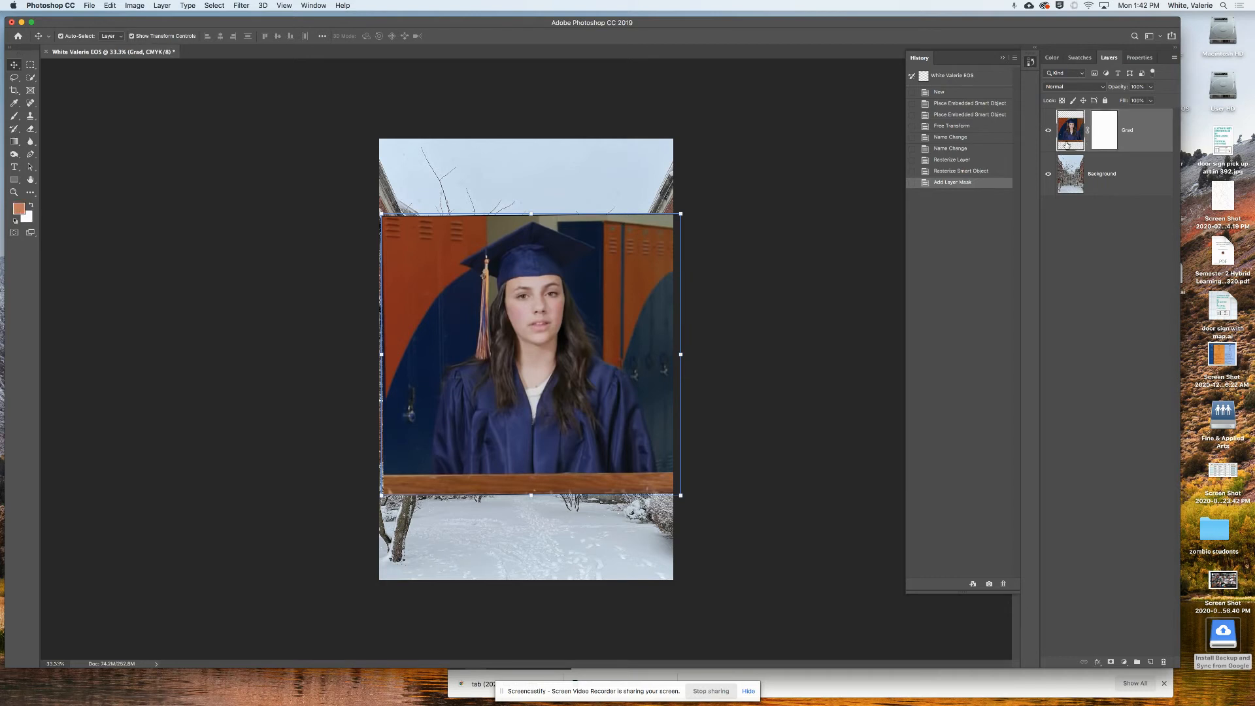
click(1102, 147)
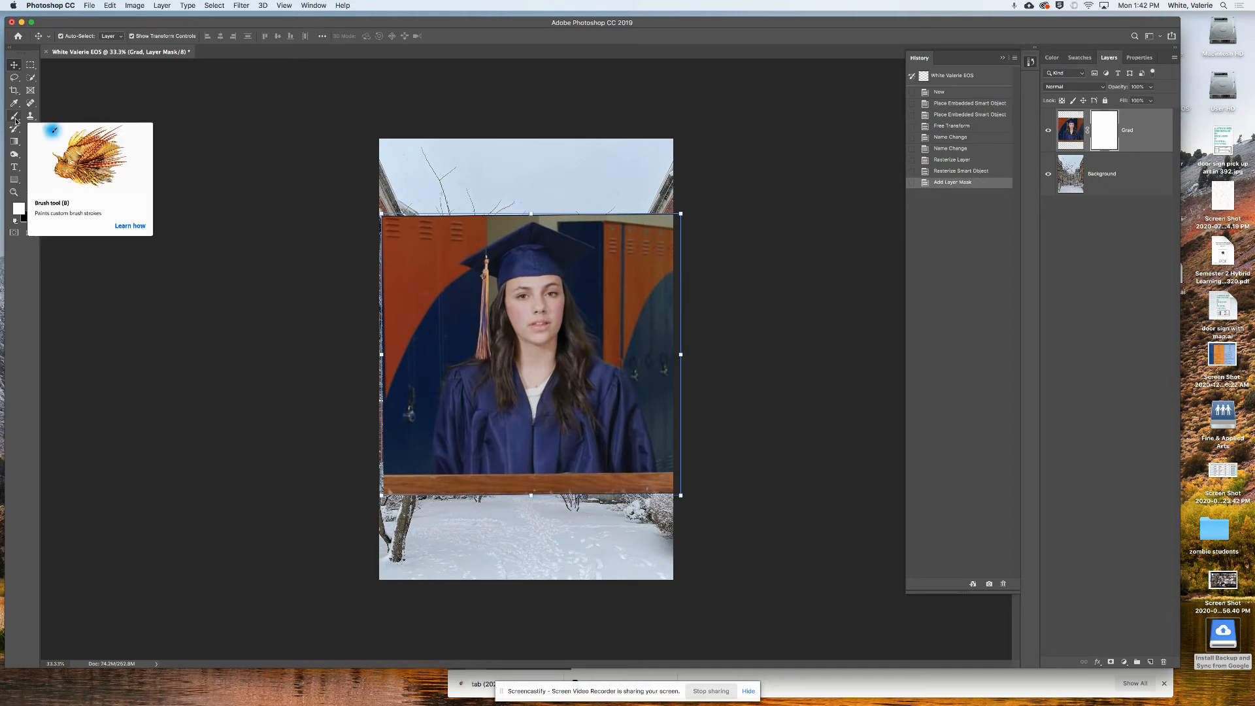
- Select the Brush tool with black as the foreground colour
click(15, 119)
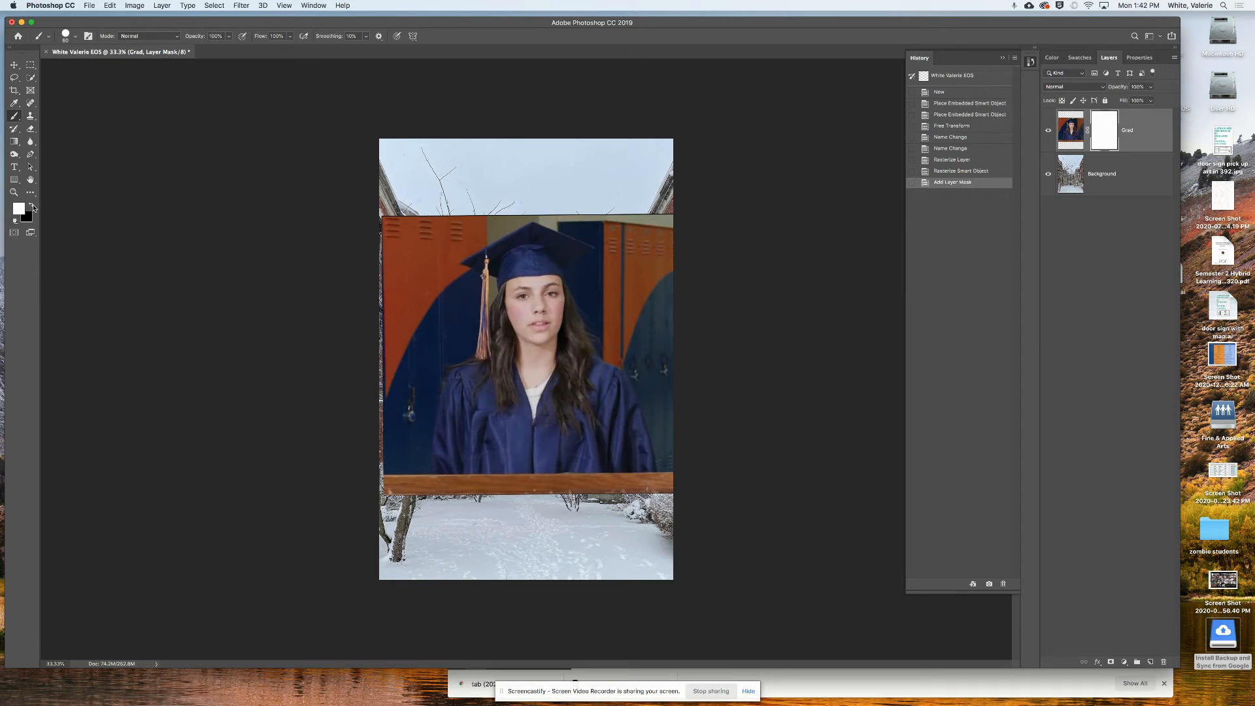
click(33, 207)
click(32, 206)
click(33, 206)
click(32, 207)
click(33, 207)
click(33, 206)
click(33, 206)
click(32, 207)
click(33, 207)
click(32, 206)
click(33, 207)
- Set brush hardness to 42% and paint black beside the cap to reveal the courtyard building
click(77, 37)
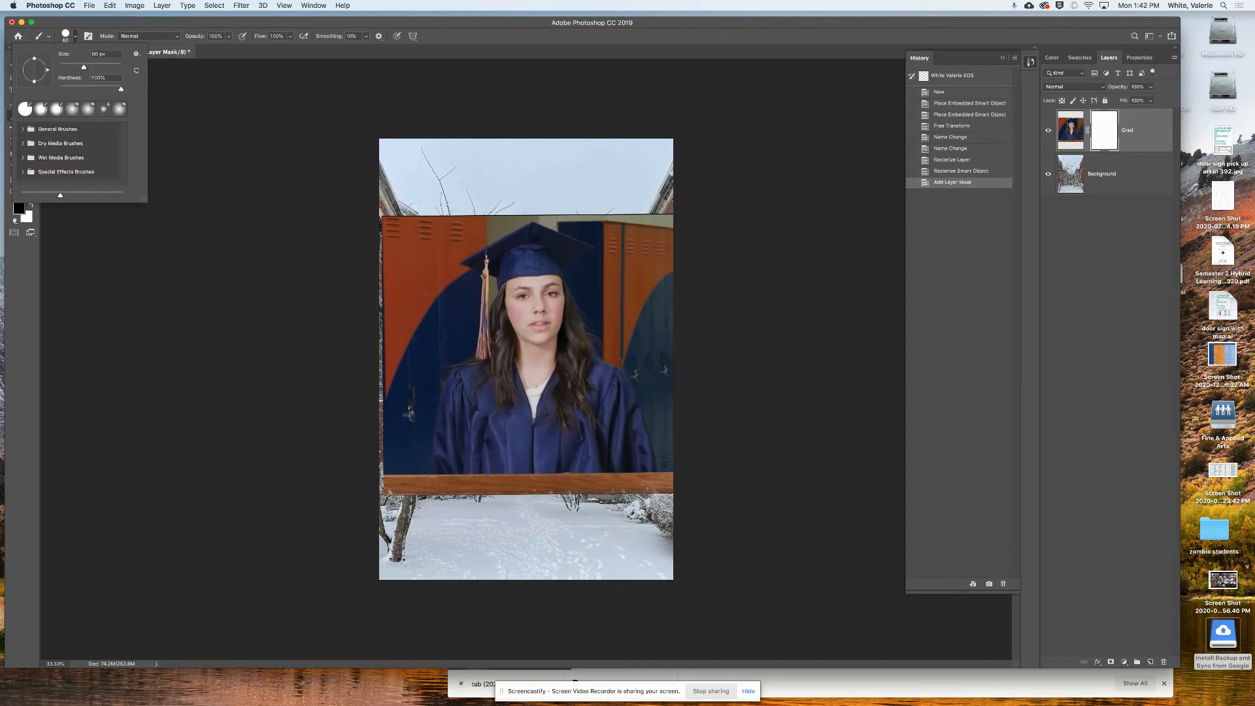
drag(90, 88, 91, 67)
click(112, 76)
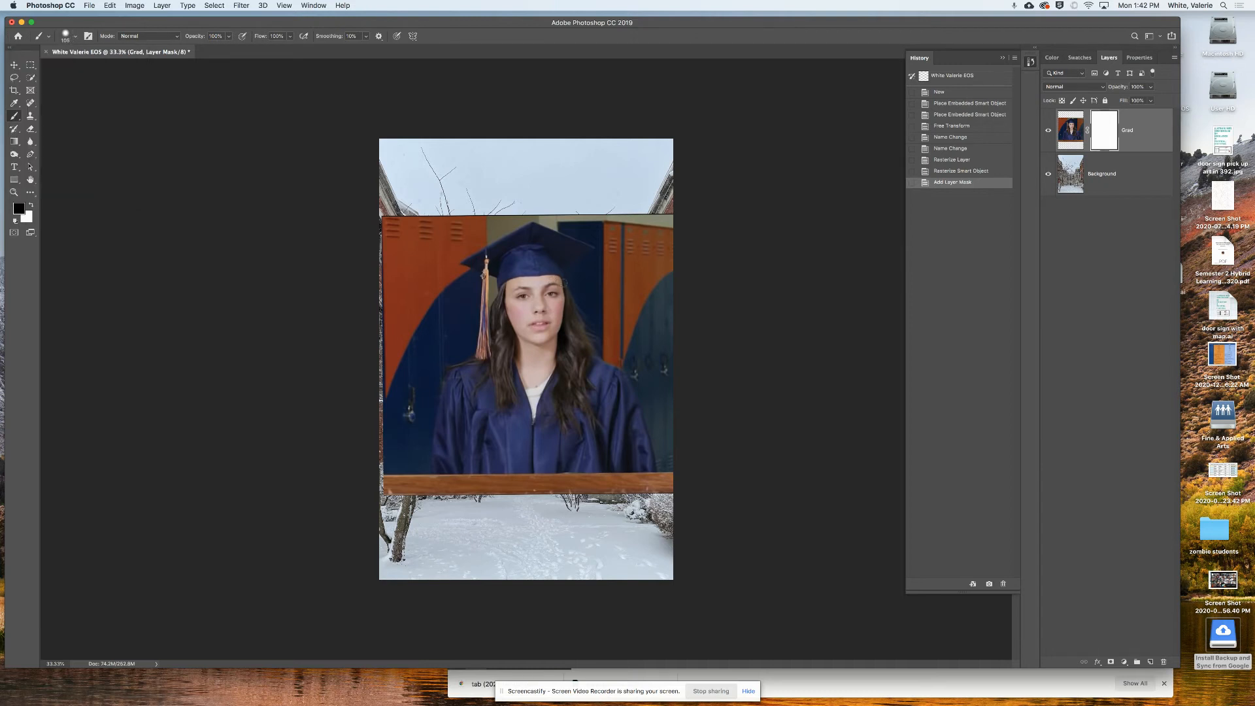
mouse_move(581, 267)
mouse_down()
mouse_move(652, 260)
mouse_move(651, 282)
mouse_move(571, 330)
mouse_move(599, 354)
mouse_move(501, 378)
mouse_move(592, 400)
mouse_up()
mouse_move(589, 380)
mouse_down()
mouse_move(585, 348)
mouse_move(644, 302)
mouse_move(588, 288)
mouse_move(596, 350)
mouse_up()
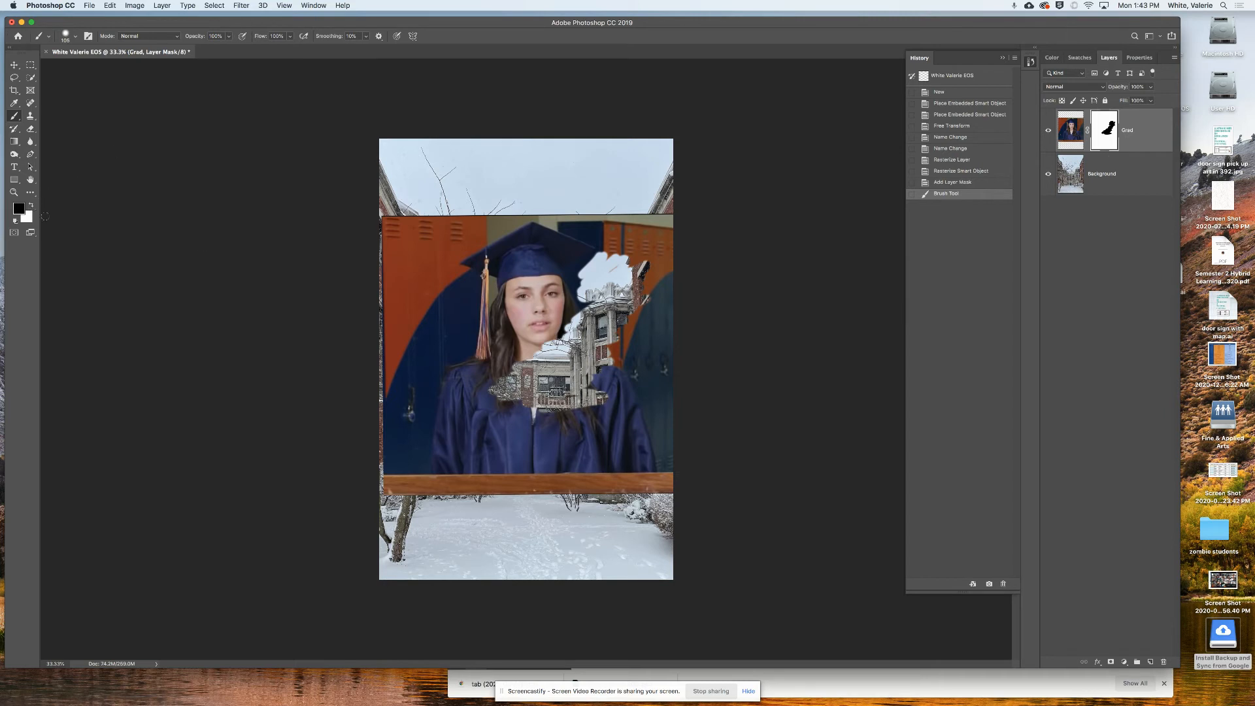
- Paint white over the exposed building and collar to restore the portrait, then return to black
click(31, 206)
mouse_move(571, 381)
mouse_down()
mouse_move(526, 389)
mouse_move(591, 349)
mouse_move(569, 333)
mouse_move(627, 307)
mouse_move(606, 292)
mouse_move(608, 270)
mouse_up()
mouse_move(515, 366)
mouse_down()
mouse_move(548, 394)
mouse_move(611, 391)
mouse_move(606, 382)
mouse_move(575, 394)
mouse_move(604, 337)
mouse_move(561, 333)
mouse_move(607, 354)
mouse_up()
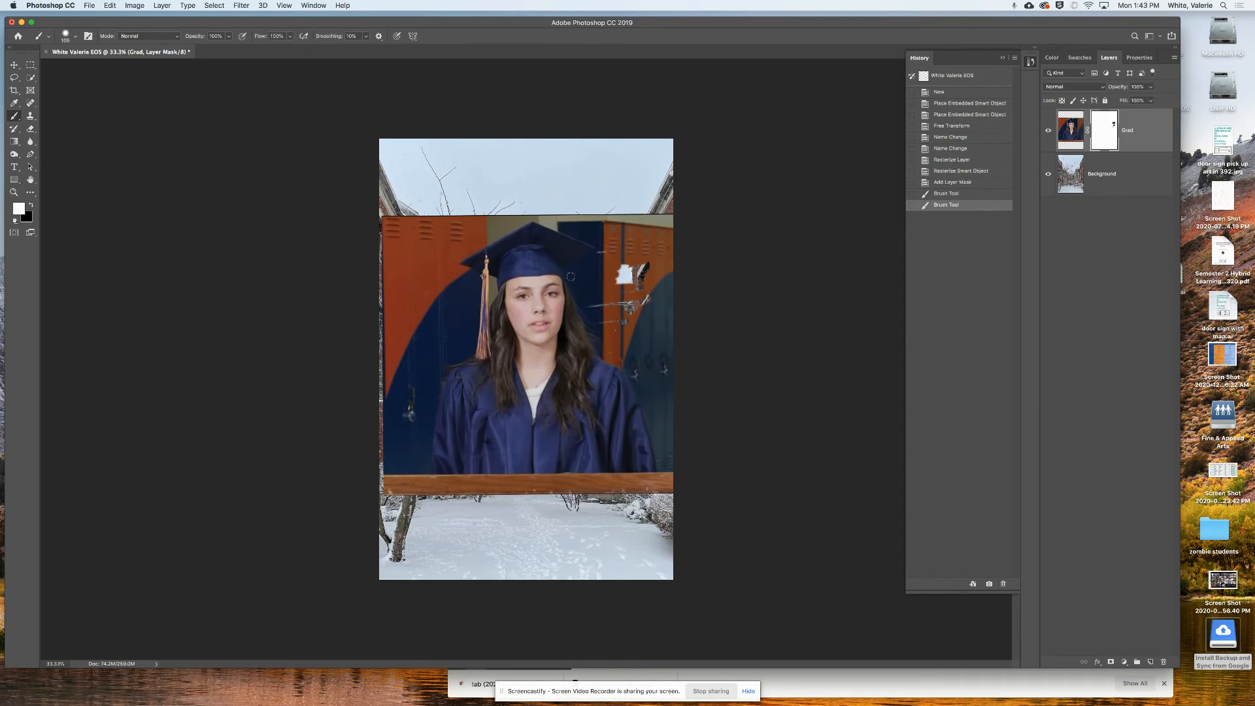
drag(569, 280, 602, 354)
click(32, 207)
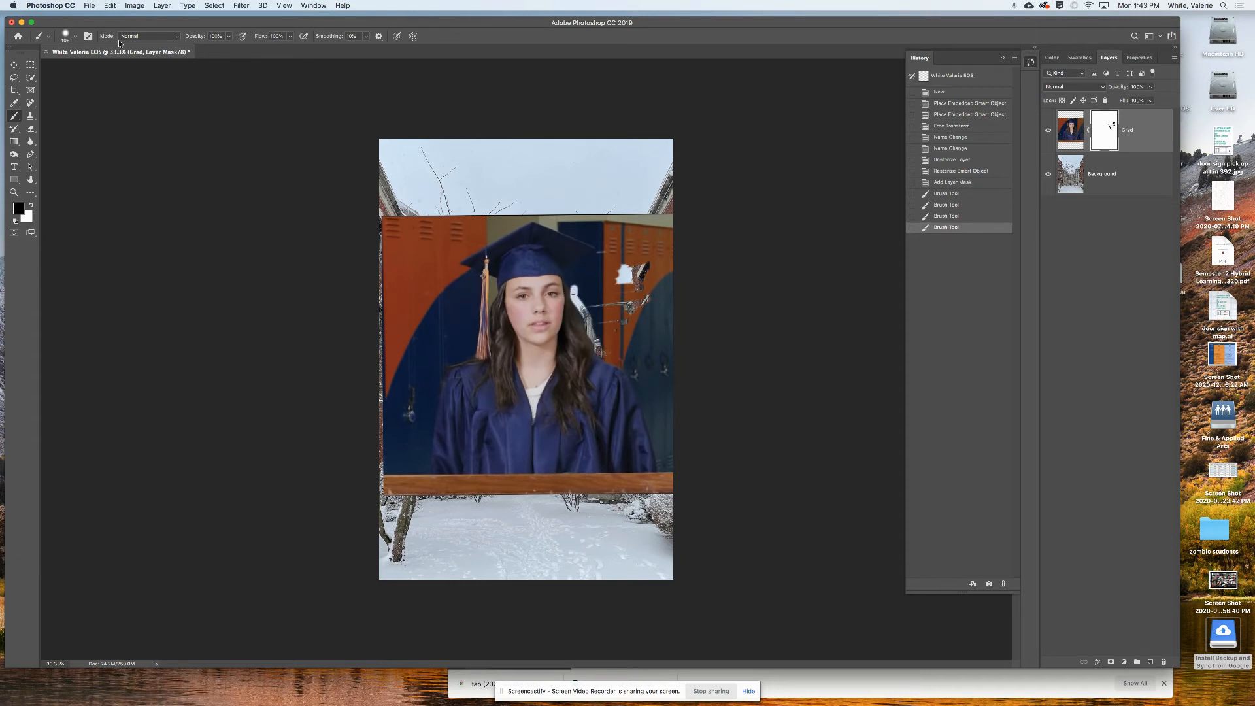
click(68, 37)
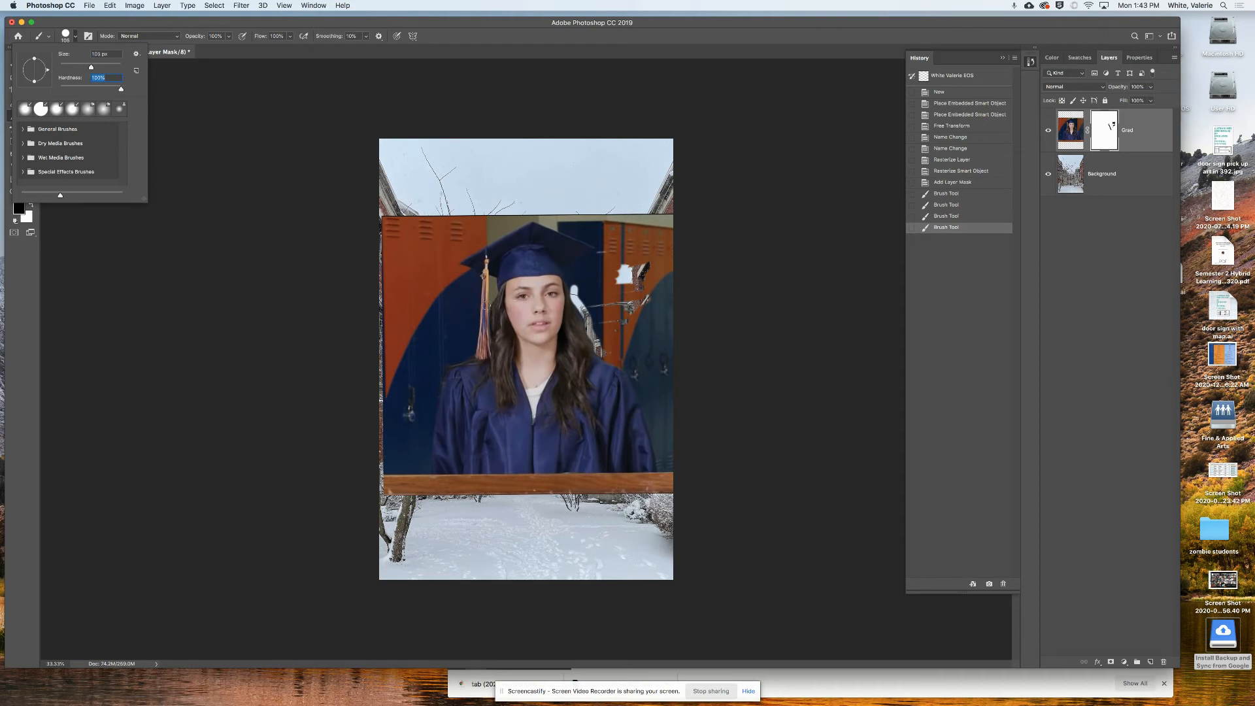
- Paint black down the graduate's right side to hide the lockers, undoing a stray desk stroke
click(452, 311)
mouse_move(491, 281)
mouse_down()
mouse_move(467, 346)
mouse_move(432, 389)
mouse_move(426, 478)
mouse_move(600, 479)
mouse_up()
key(super+z)
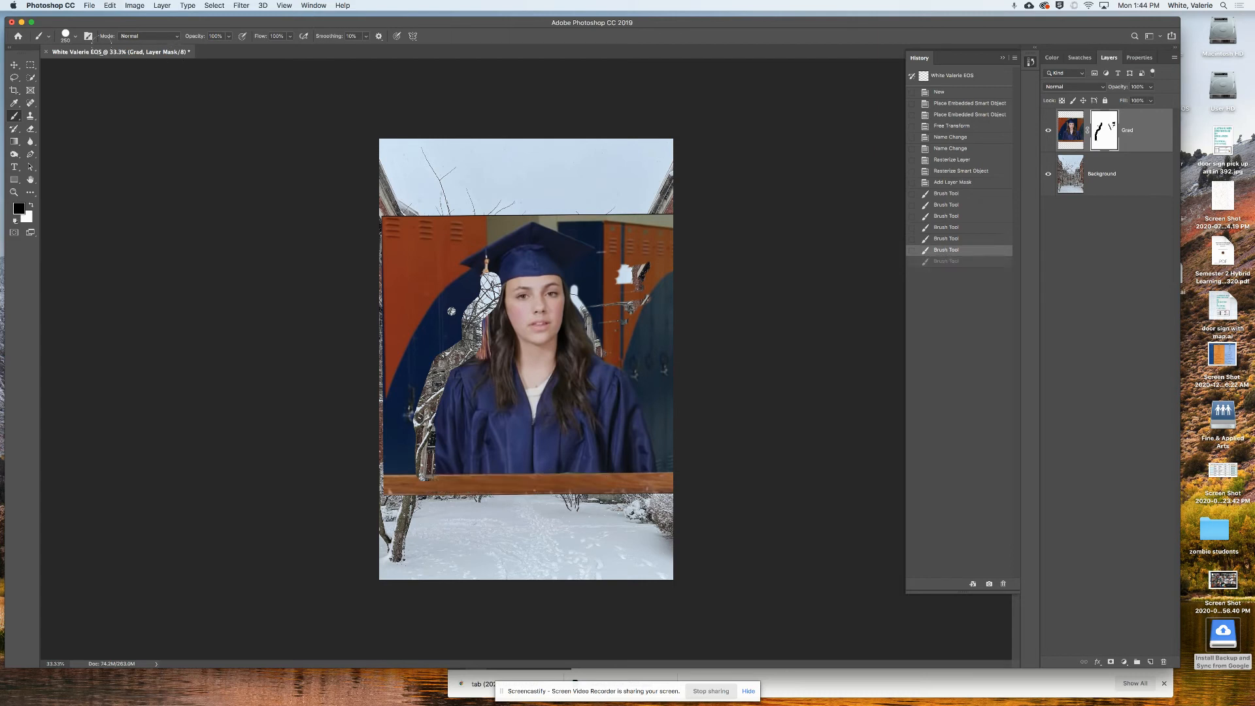
click(70, 37)
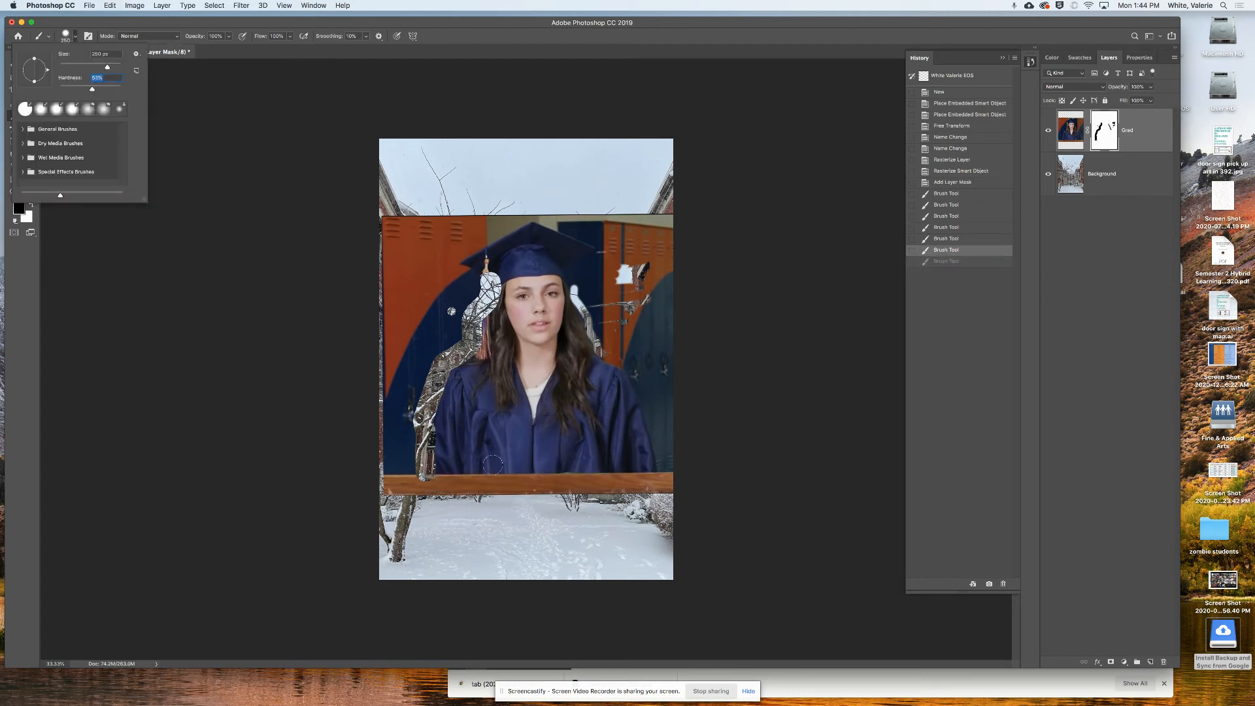
key(Return)
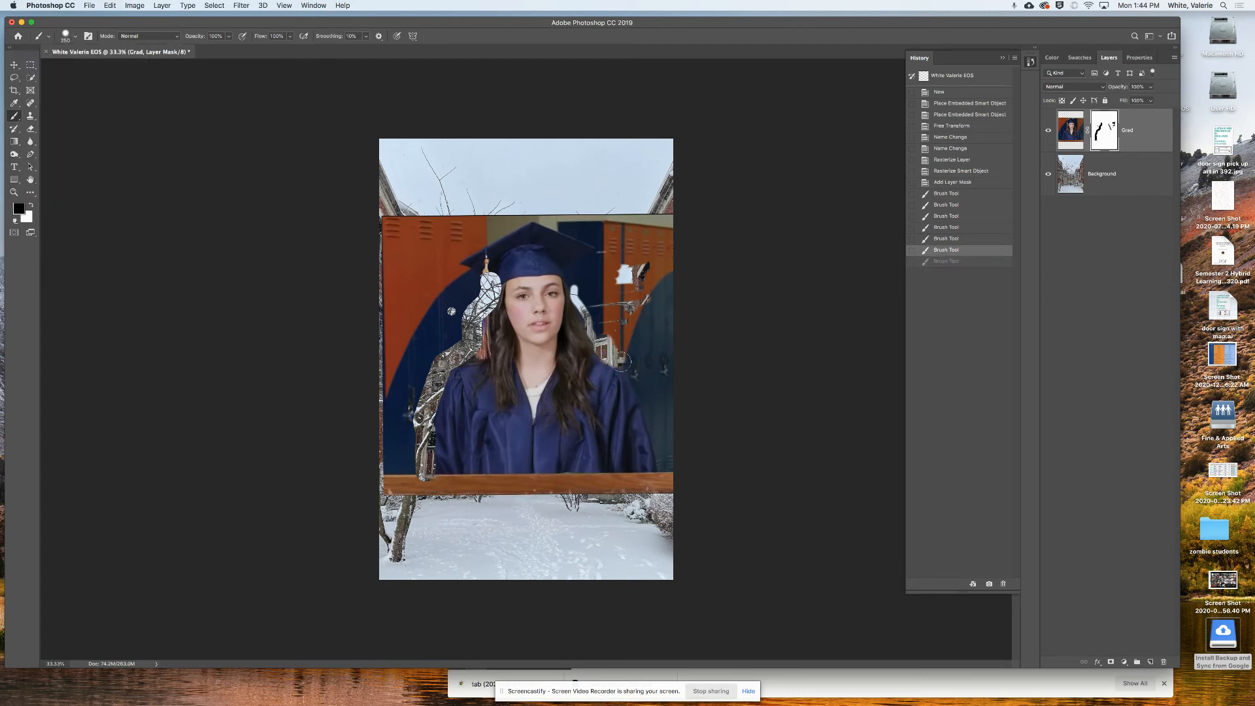
mouse_move(621, 362)
mouse_down()
mouse_move(647, 391)
mouse_move(665, 478)
mouse_up()
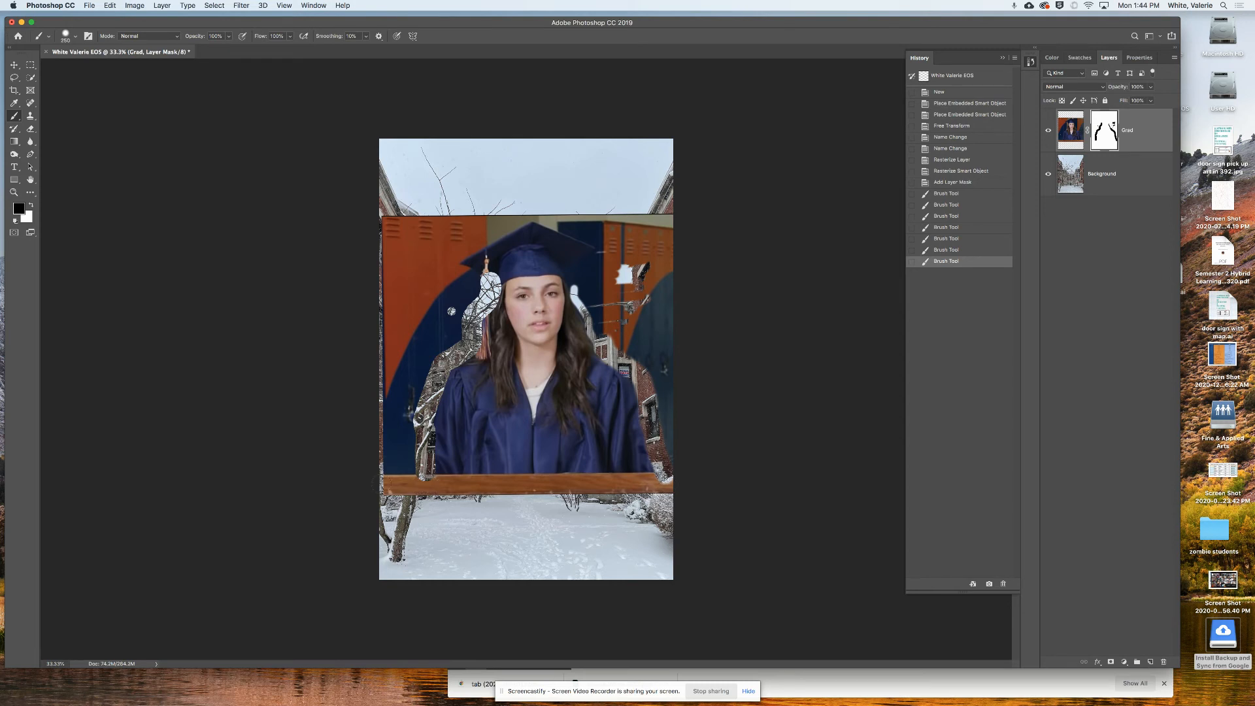
click(390, 484)
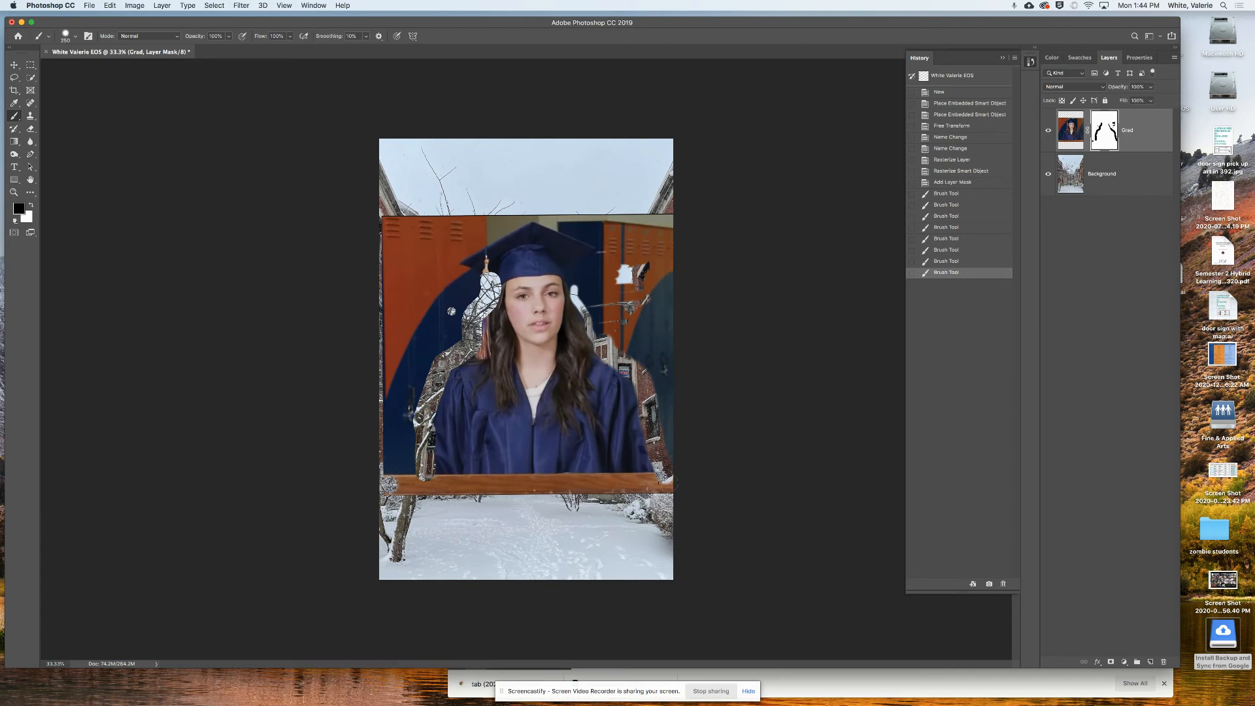
- Mask straight bands along the desk strip, gown bottom and cap edges, revealing sky below the cap
shift+click(675, 484)
click(665, 474)
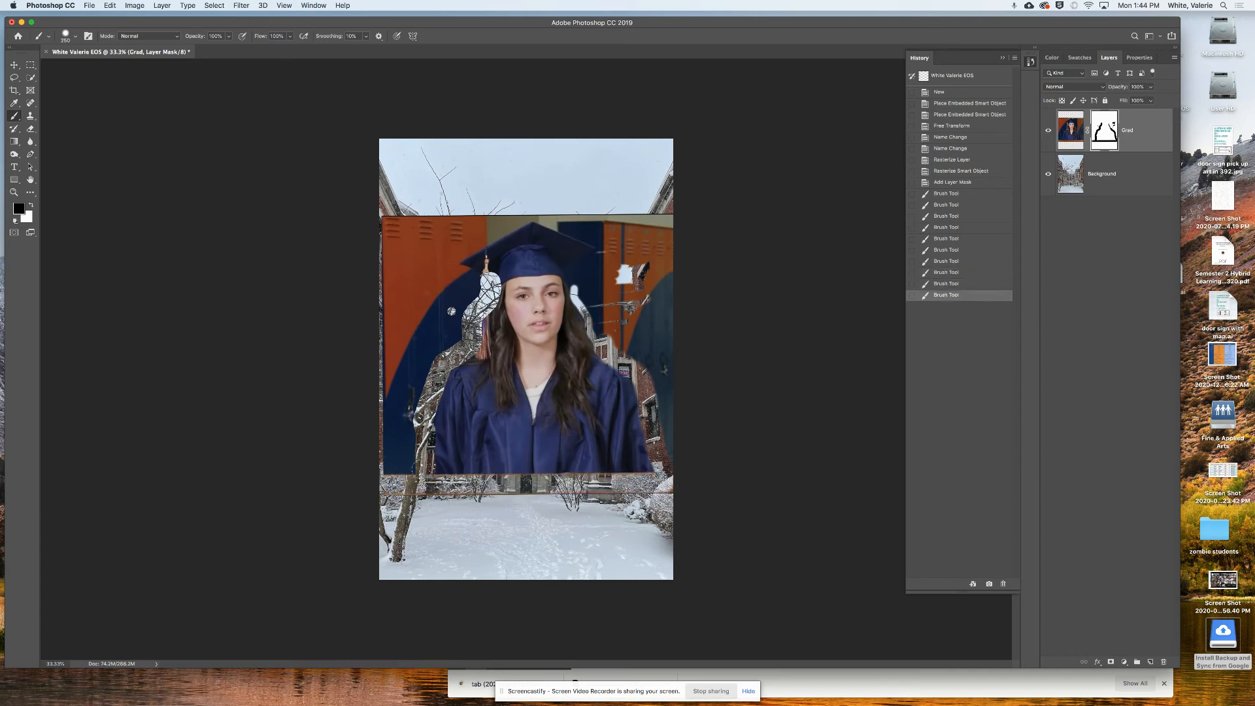
shift+click(391, 474)
click(390, 492)
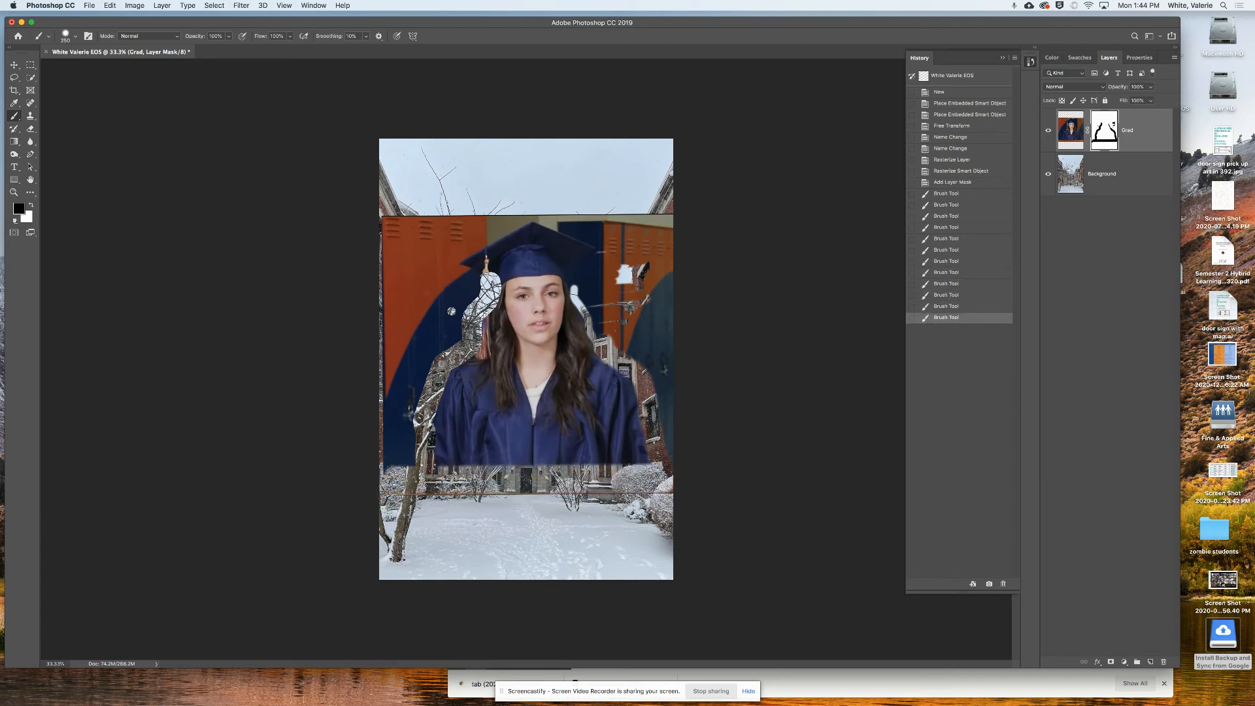
shift+click(679, 488)
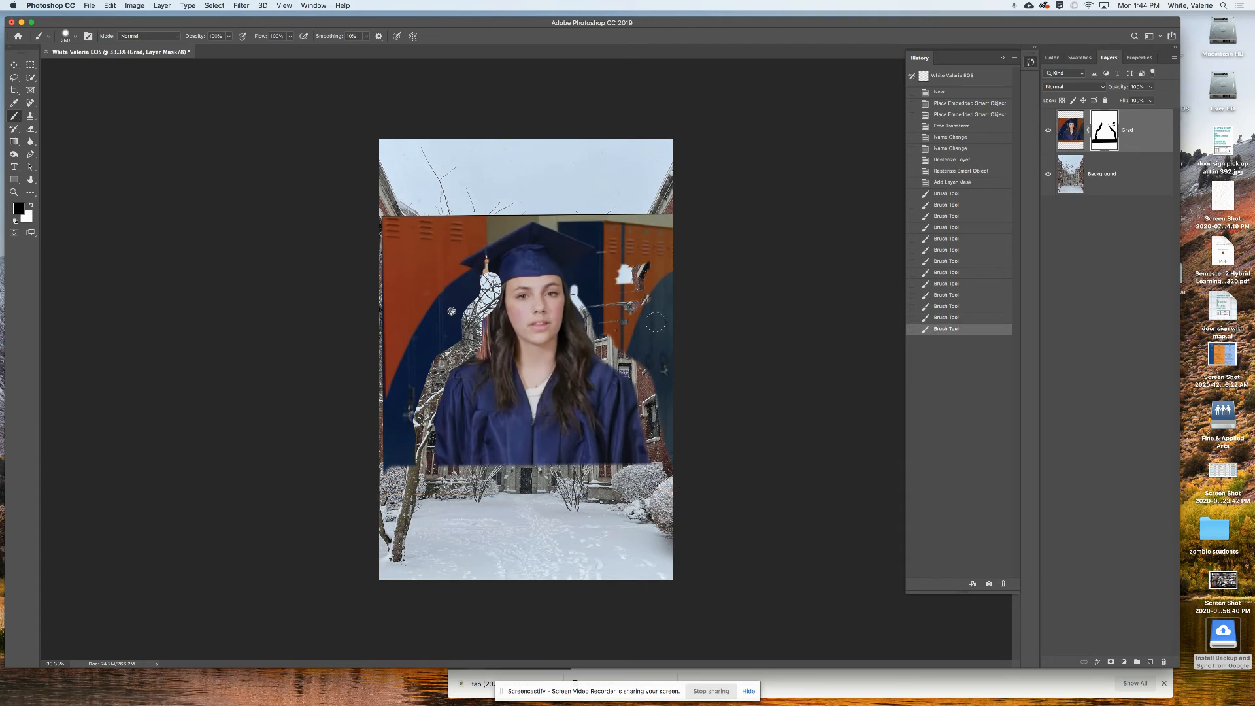
click(527, 210)
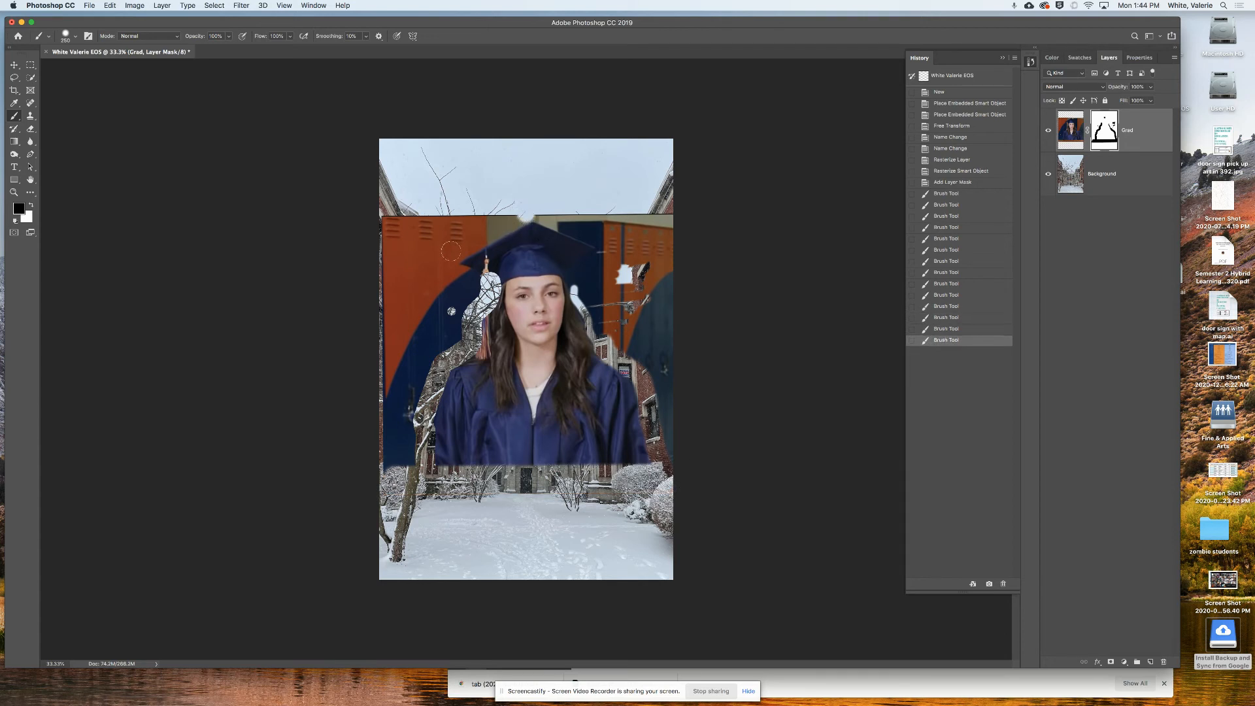
shift+click(449, 254)
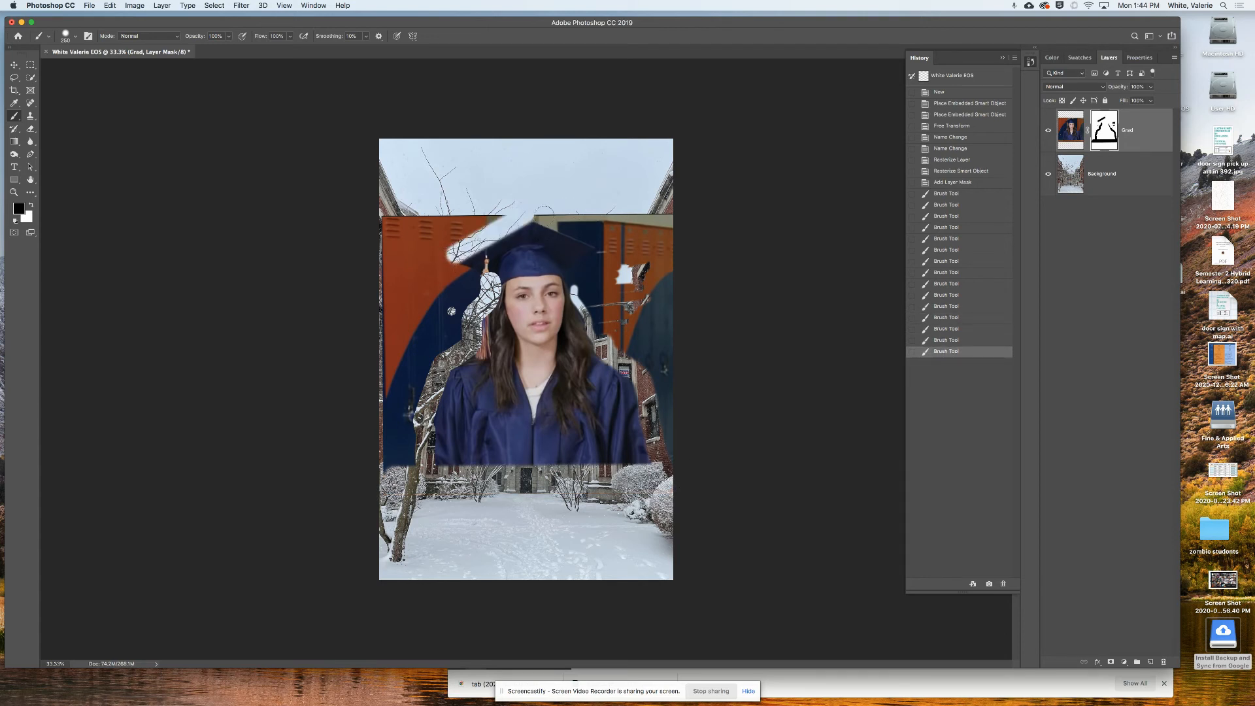
click(543, 216)
shift+click(603, 243)
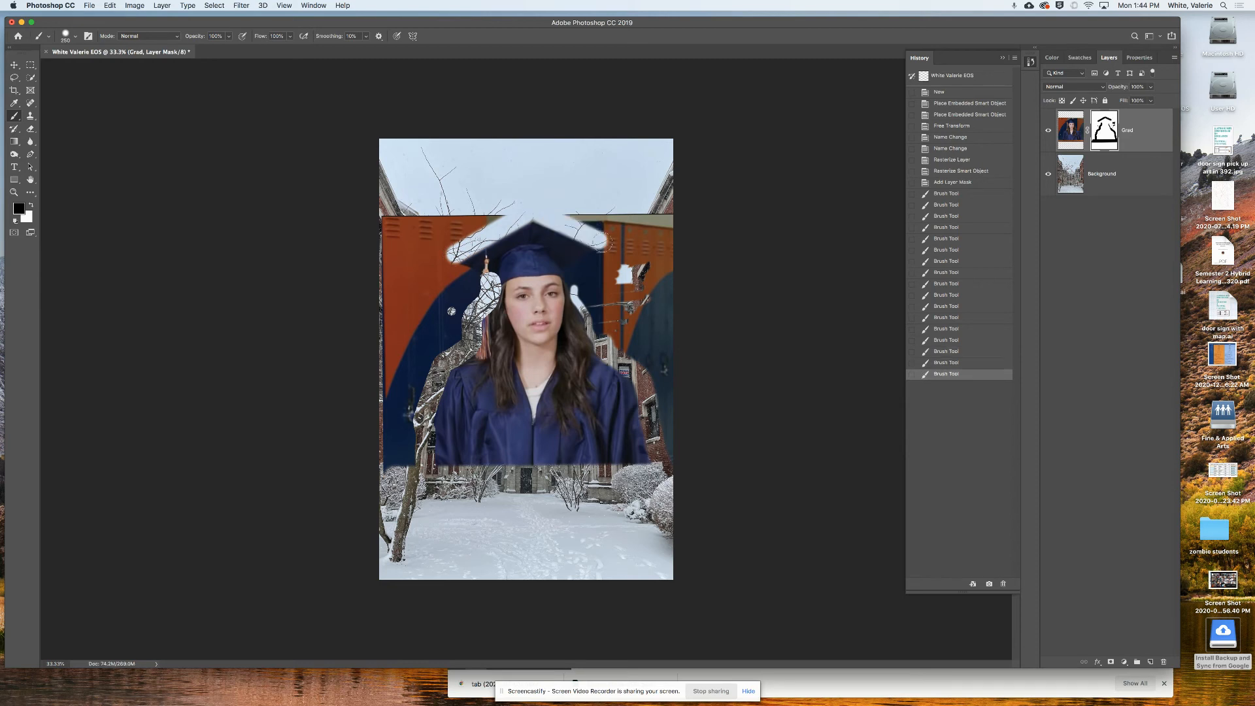
mouse_move(607, 242)
mouse_down()
mouse_move(592, 304)
mouse_move(646, 367)
mouse_move(678, 470)
mouse_move(654, 363)
mouse_move(617, 329)
mouse_move(608, 282)
mouse_up()
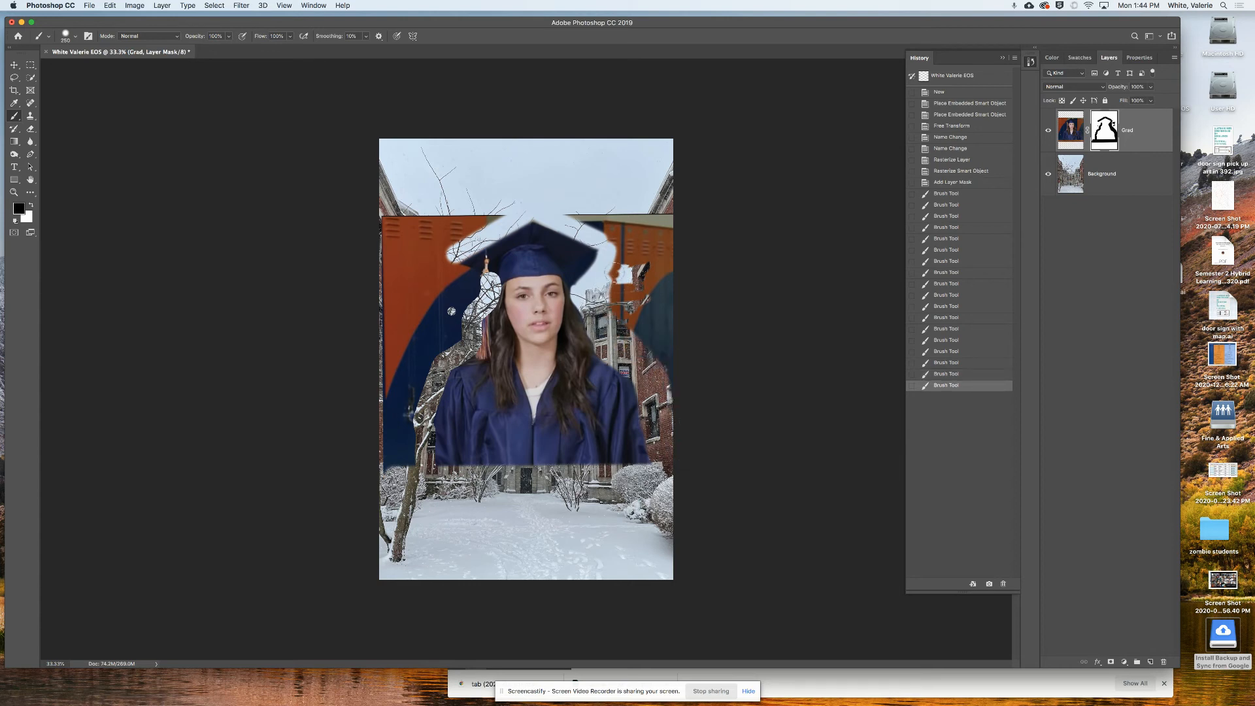
- Resize the brush to 900, 1100 and 500 while painting out the remaining orange lockers
key(bracketright)
key(bracketright)
key(bracketright)
key(bracketright)
key(bracketright)
key(bracketright)
key(bracketright)
mouse_move(628, 287)
mouse_down()
mouse_move(698, 398)
mouse_move(653, 253)
mouse_move(601, 201)
mouse_move(662, 207)
mouse_move(683, 283)
mouse_up()
key(bracketright)
key(bracketright)
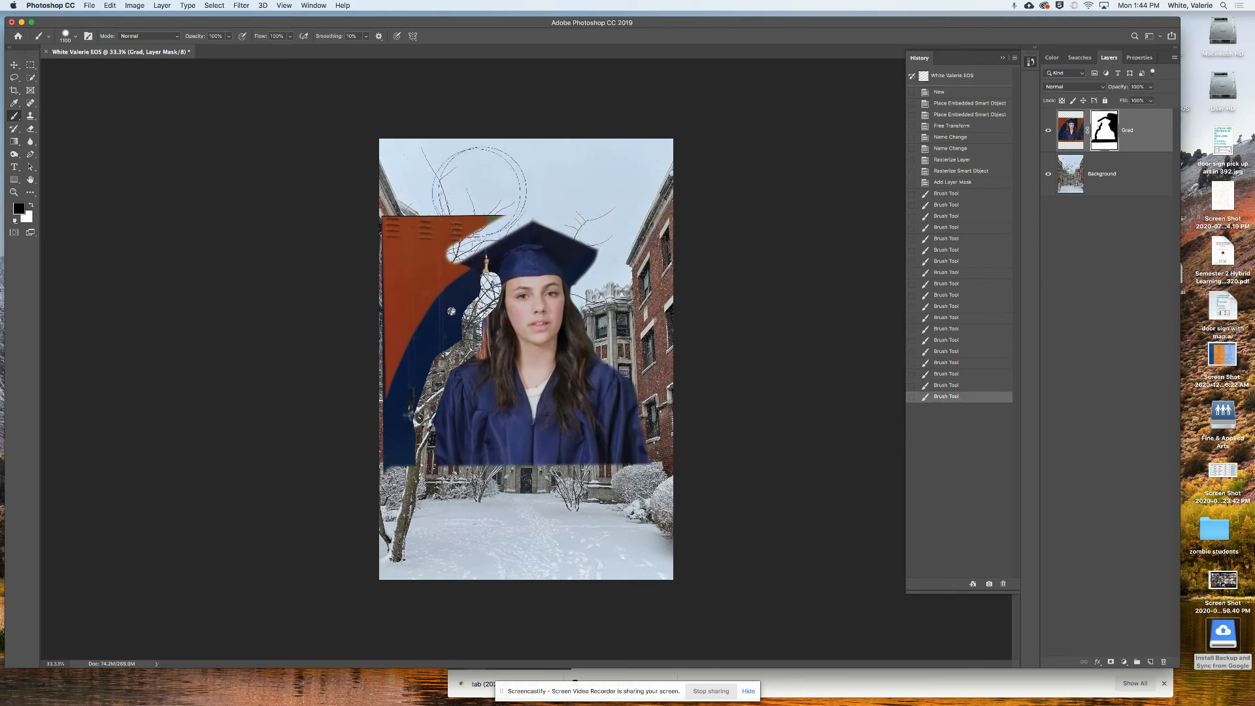
mouse_move(448, 196)
mouse_down()
mouse_move(391, 244)
mouse_move(400, 280)
mouse_move(418, 278)
mouse_move(377, 435)
mouse_move(381, 478)
mouse_up()
key(bracketleft)
key(bracketleft)
key(bracketleft)
key(bracketleft)
key(bracketleft)
key(bracketleft)
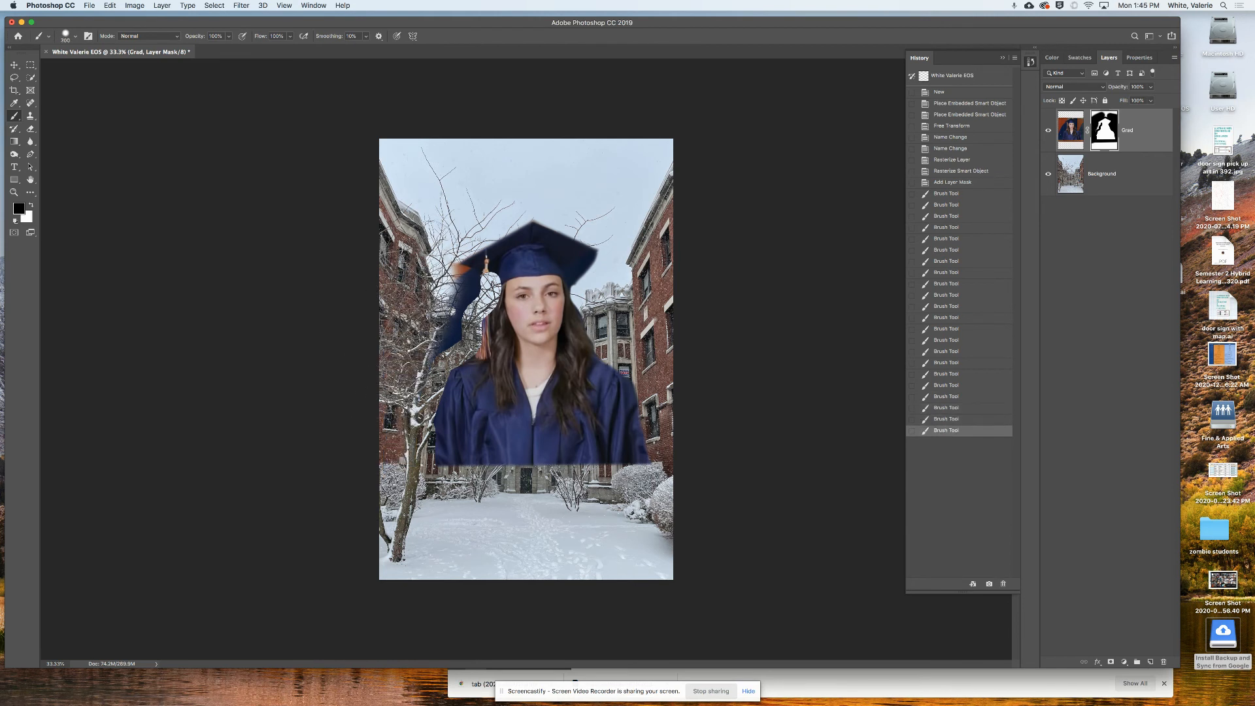
mouse_move(451, 262)
mouse_down()
mouse_move(483, 282)
mouse_move(457, 287)
mouse_move(439, 357)
mouse_move(466, 310)
mouse_up()
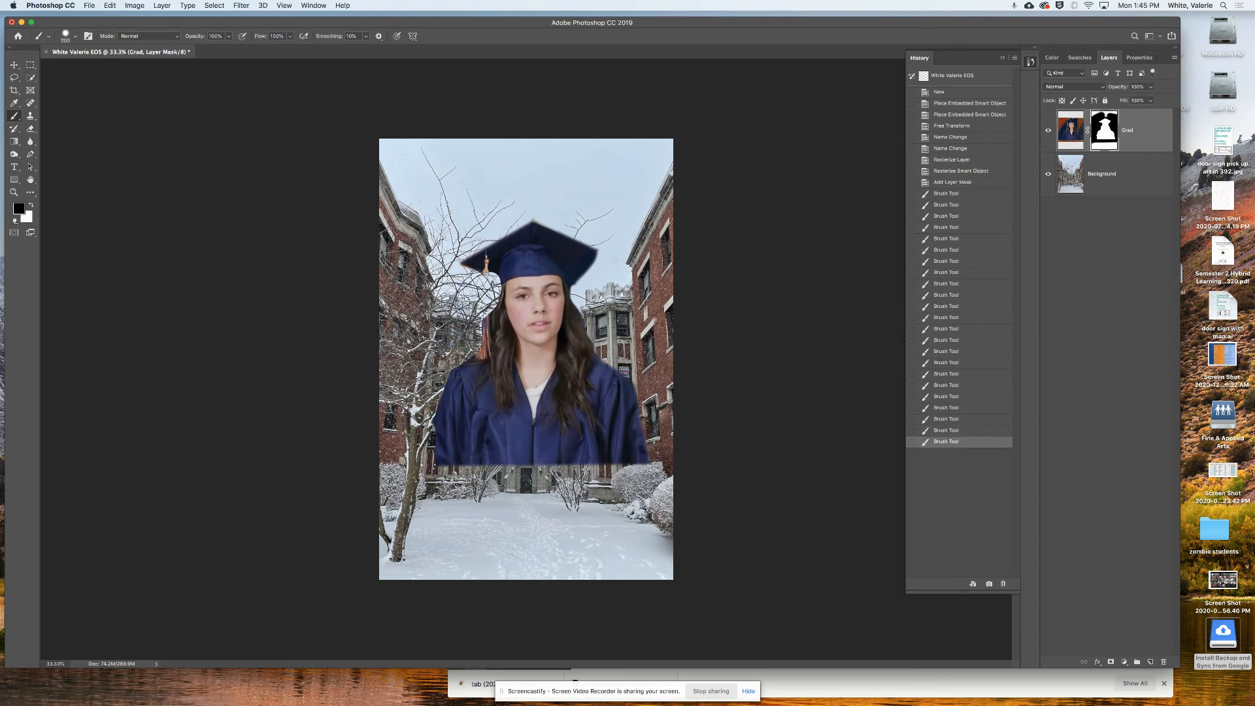
- Enlarge the brush to 1500 at 0% hardness, undoing a dab that faded the tassel
key(])
key(])
key(])
key(])
key(])
key(])
key(])
key(])
key(])
key(])
key(])
key(])
click(70, 37)
drag(95, 93, 60, 89)
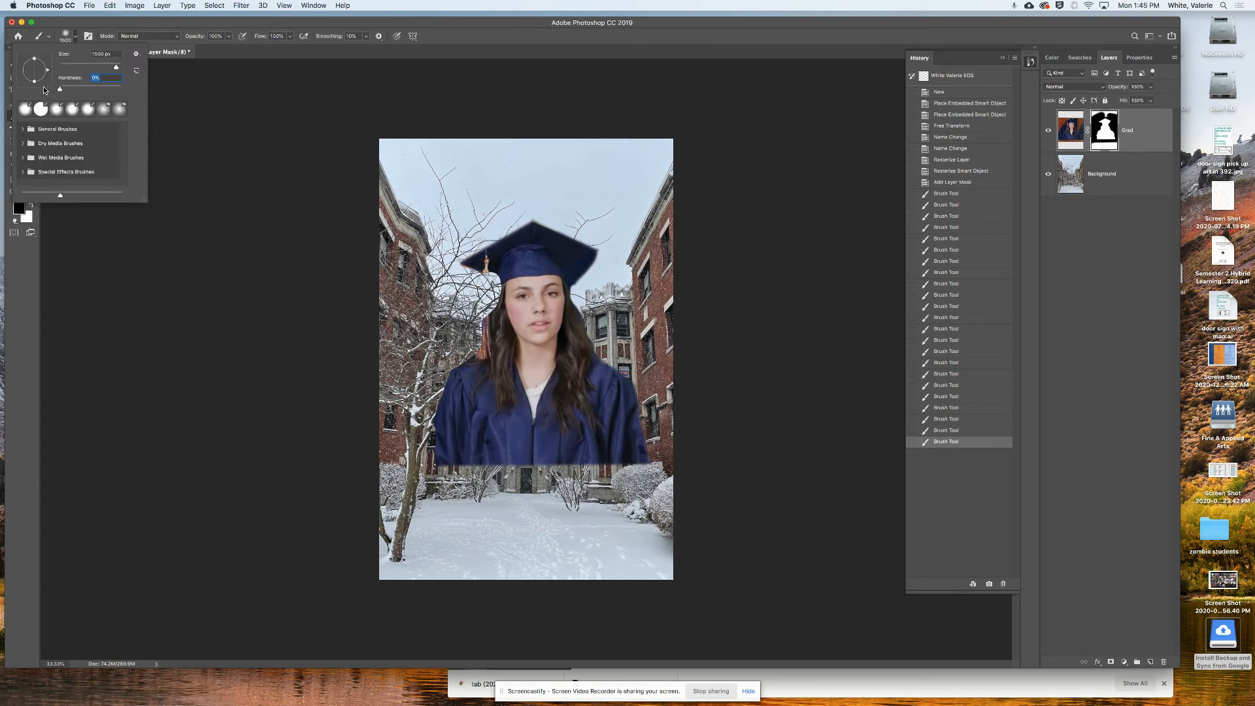
click(456, 306)
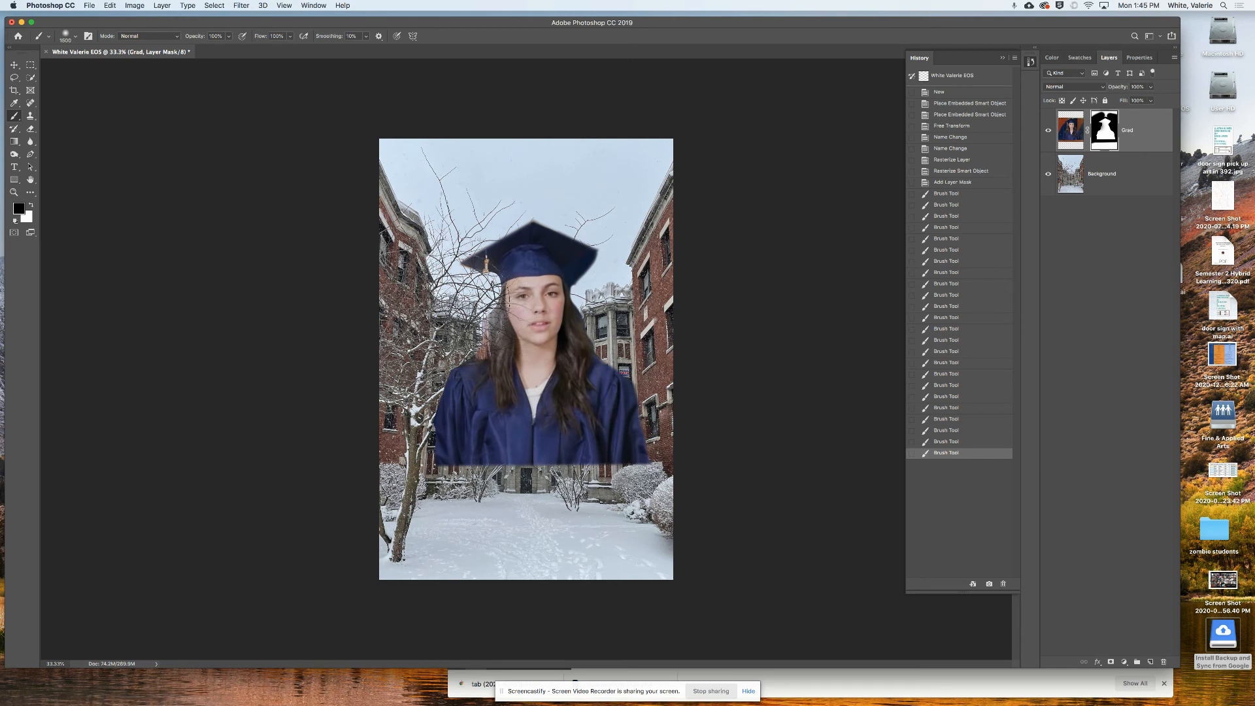
key(super+z)
- Shrink the brush to 300, tidy the gown and cap edges, and paint white to restore the tassel
key(bracketleft)
key(bracketleft)
key(bracketleft)
key(bracketleft)
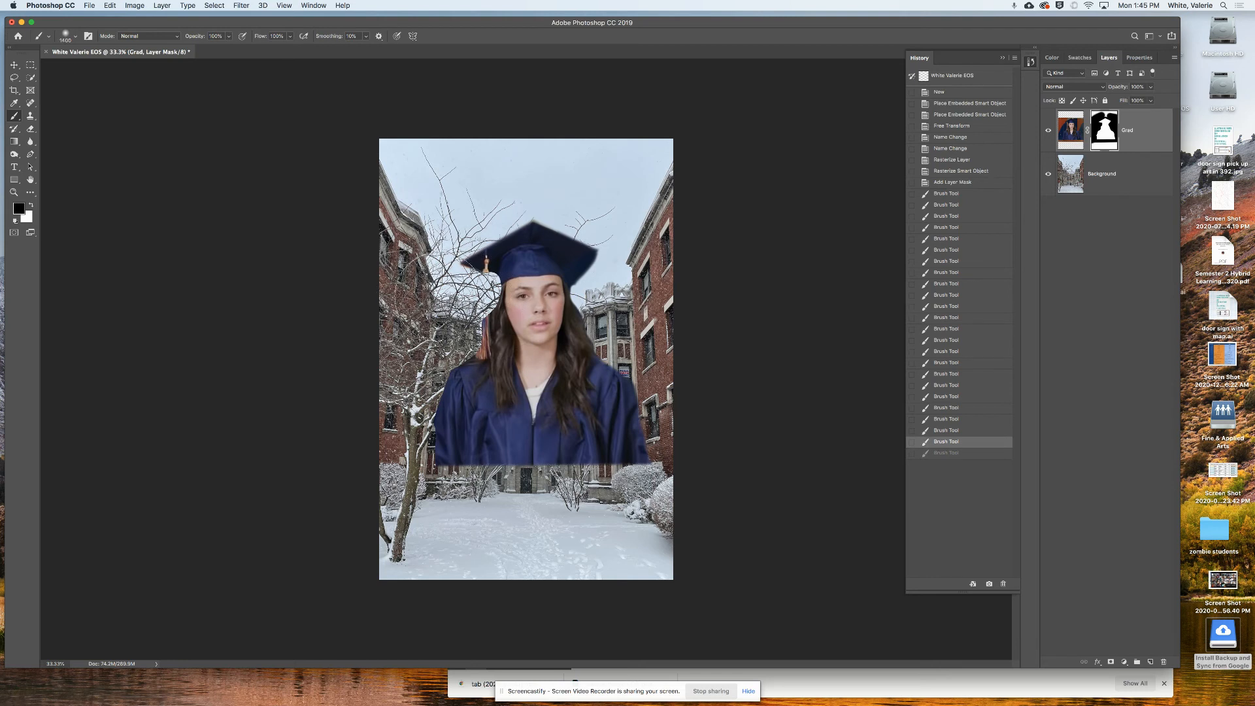
key(bracketleft)
key(bracketleft)
key(bracketleft)
key(bracketleft)
key(bracketleft)
key(bracketleft)
key(bracketleft)
key(bracketleft)
click(434, 467)
click(534, 216)
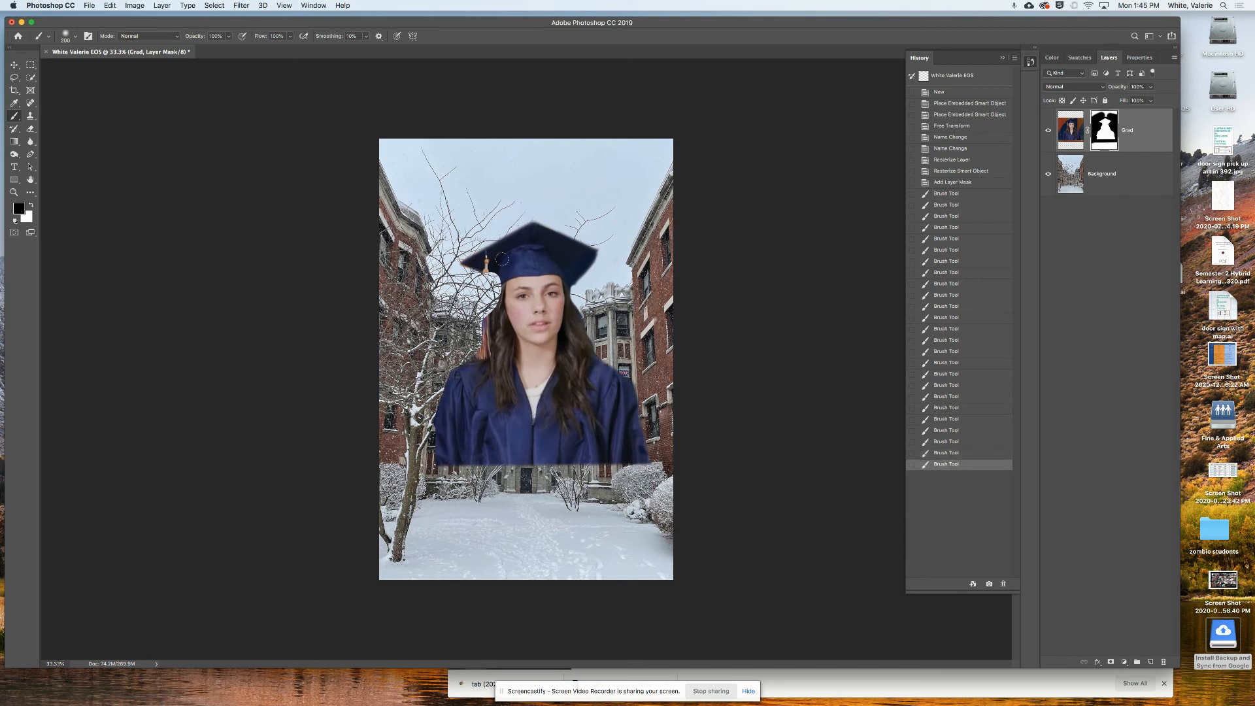
click(462, 267)
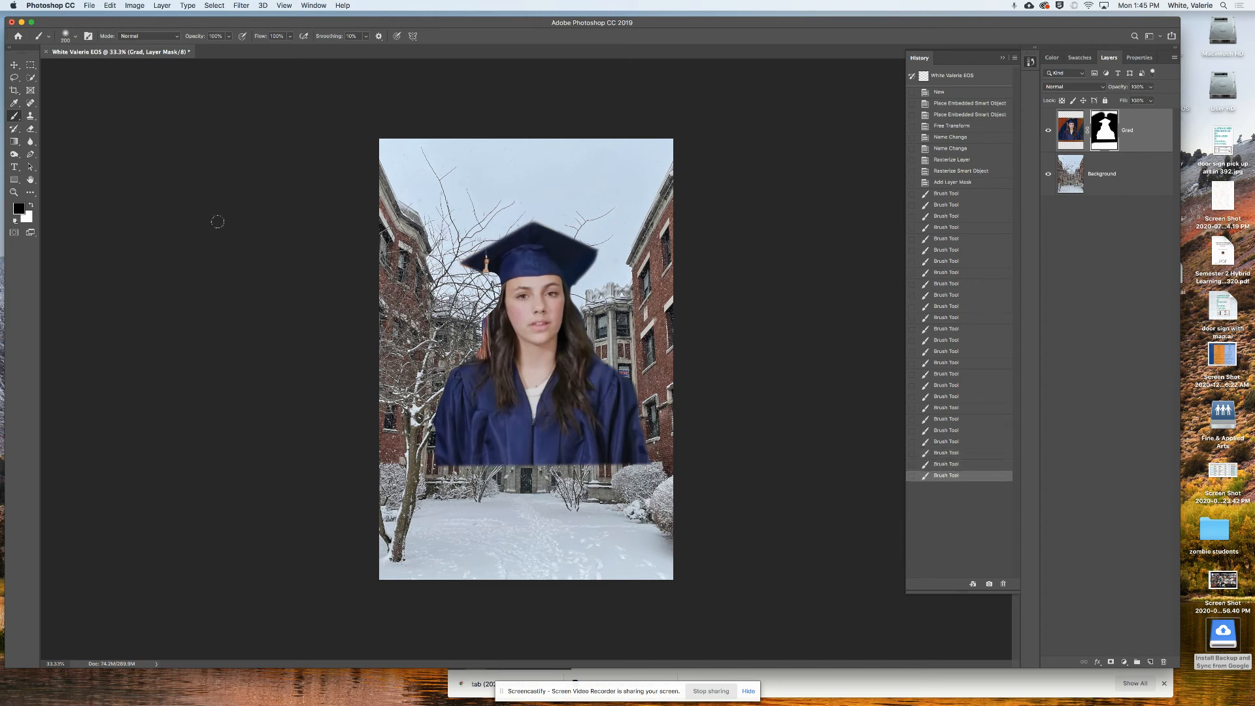
key(x)
drag(487, 280, 480, 337)
- Set the brush size to 20, refine the mask edge near the cap, and switch to black
scroll(492, 308, up, 6)
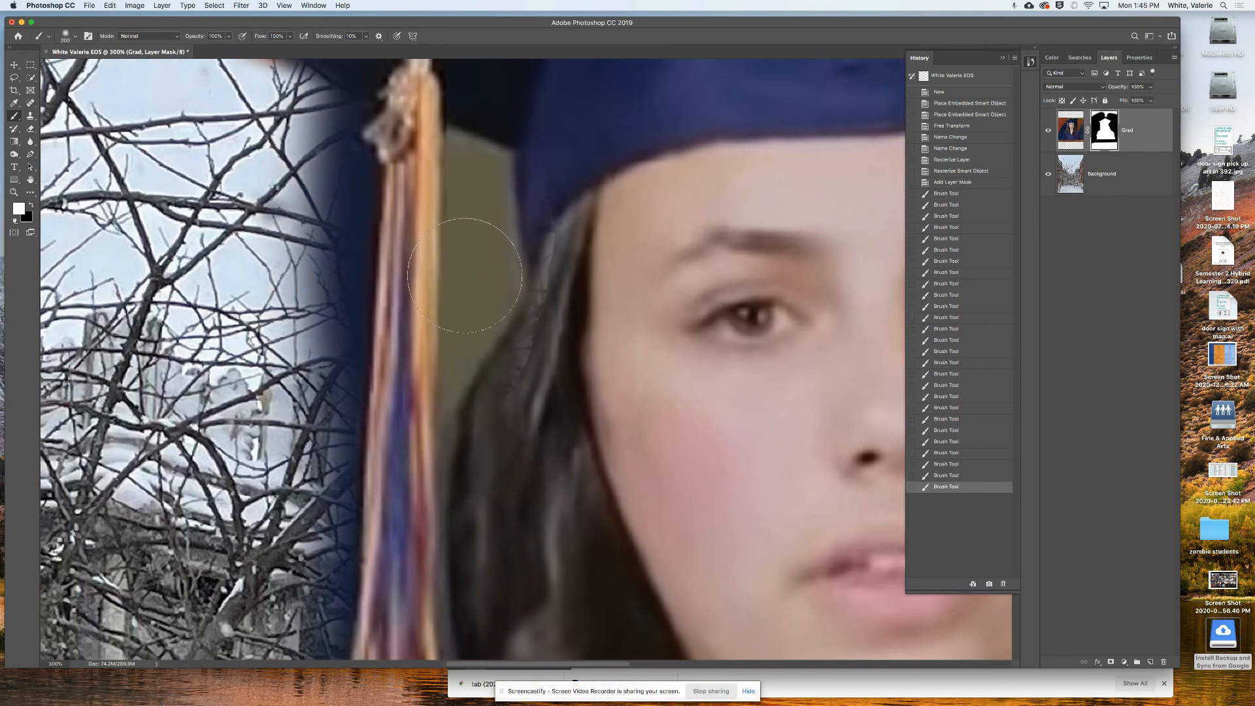
key(bracketleft)
key(bracketleft)
key(bracketleft)
key(bracketleft)
key(bracketleft)
key(bracketleft)
key(bracketleft)
key(bracketleft)
key(bracketleft)
key(bracketleft)
key(bracketleft)
key(bracketleft)
key(bracketleft)
key(bracketleft)
key(bracketleft)
key(bracketright)
drag(449, 129, 486, 142)
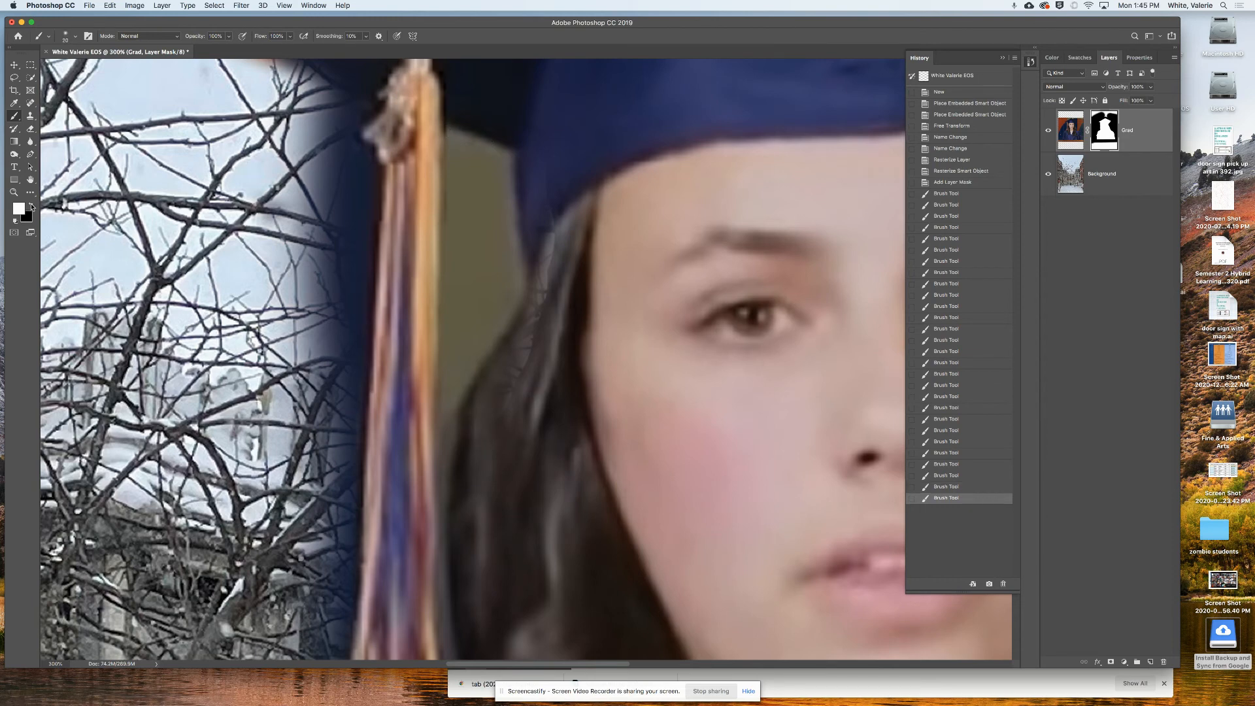
click(30, 205)
- Zoom in on the tassel and paint straight black mask edges along the gap beside the hair
drag(521, 323, 502, 410)
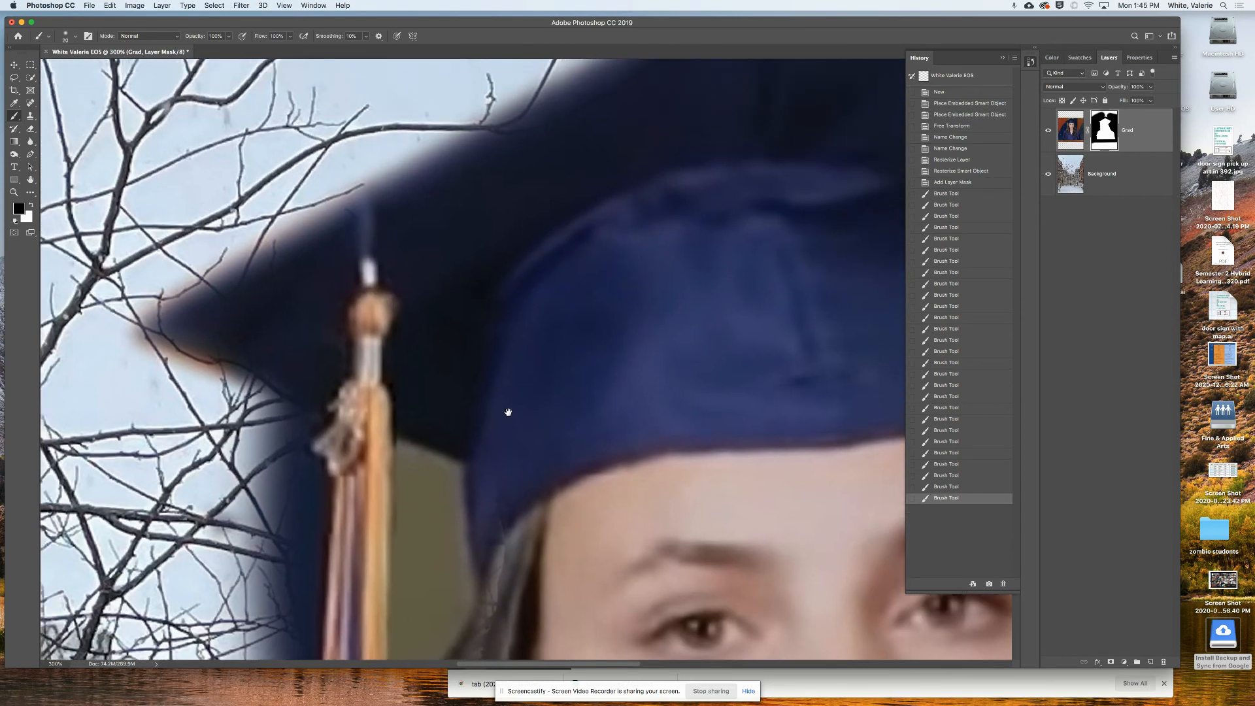
drag(551, 302, 401, 216)
drag(451, 370, 524, 300)
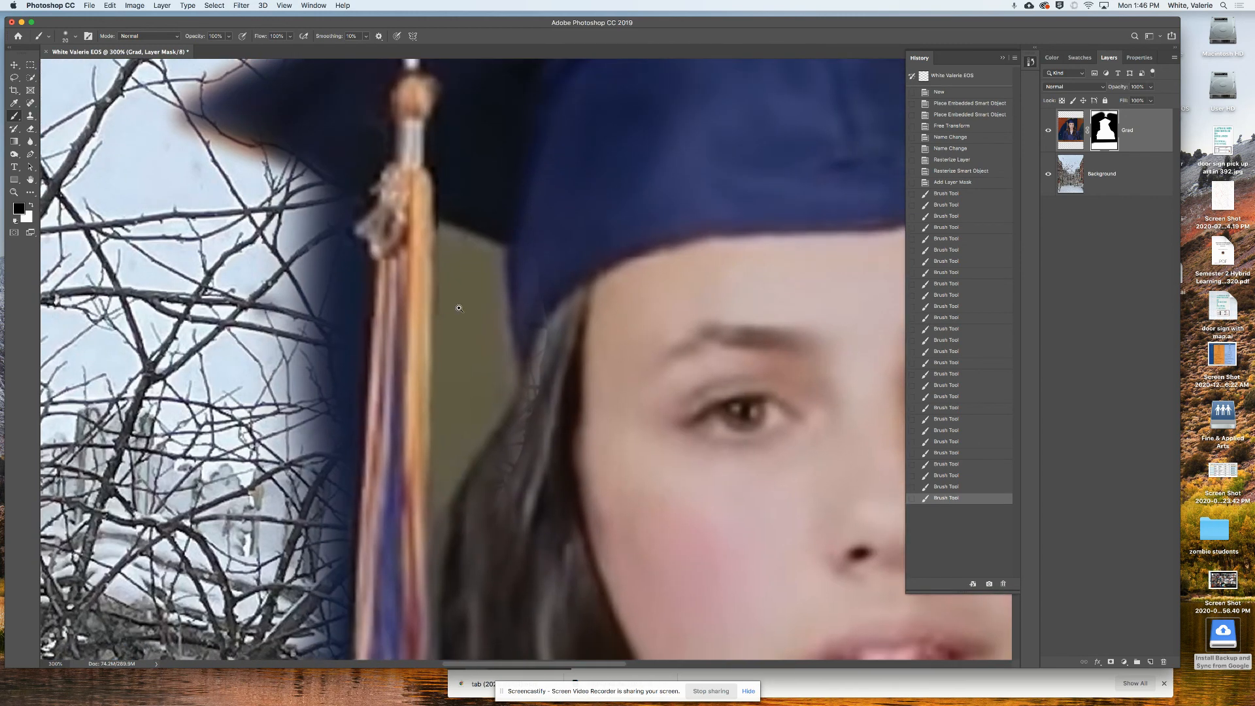
click(462, 302)
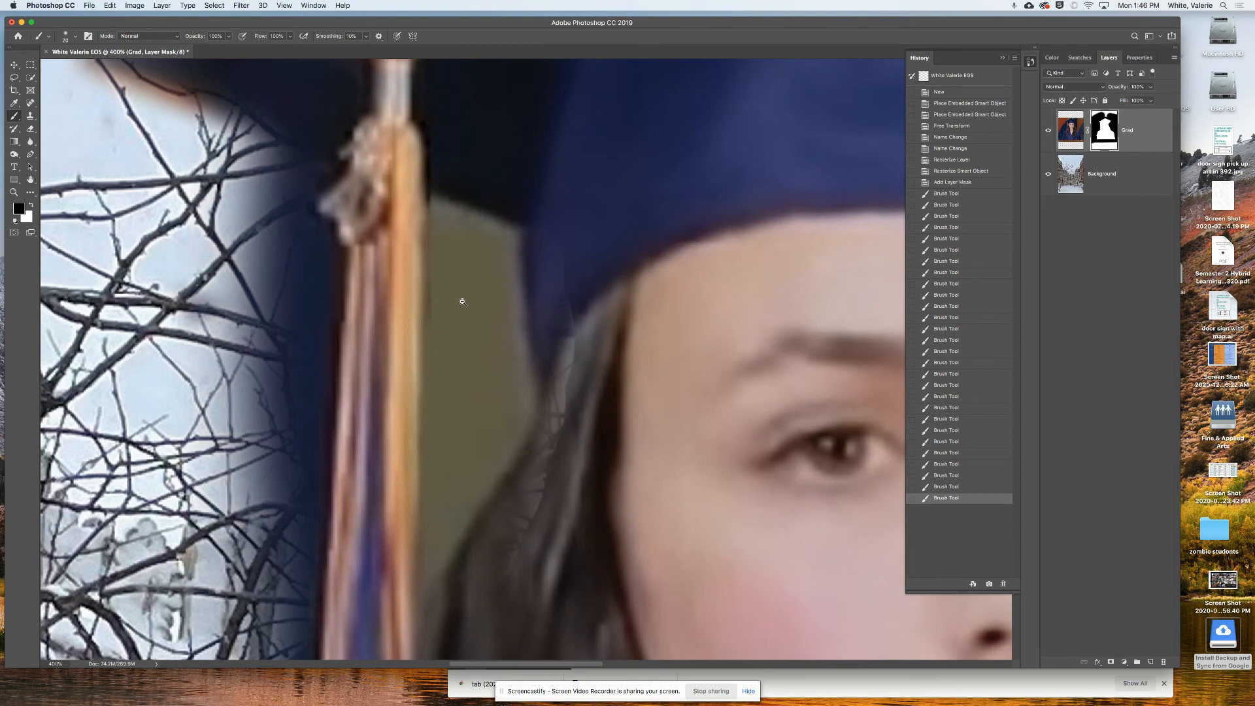
alt+click(462, 301)
alt+click(462, 301)
alt+click(462, 302)
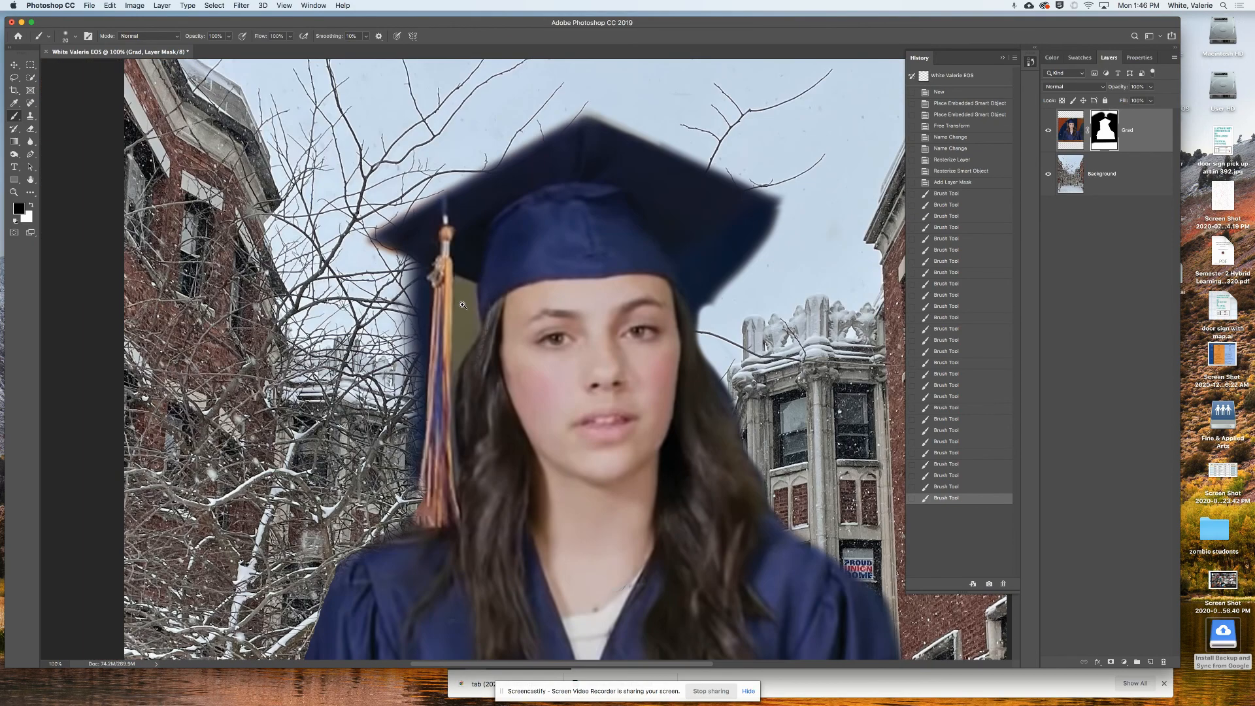
click(463, 302)
click(463, 302)
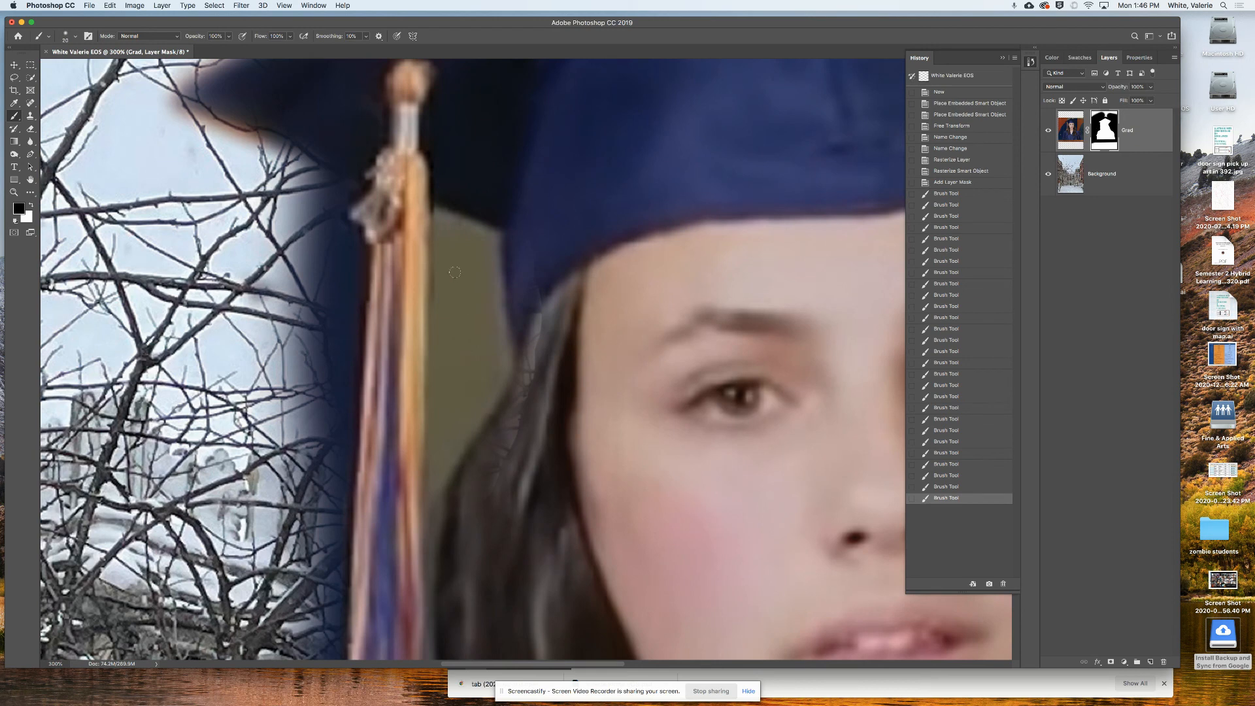
click(436, 214)
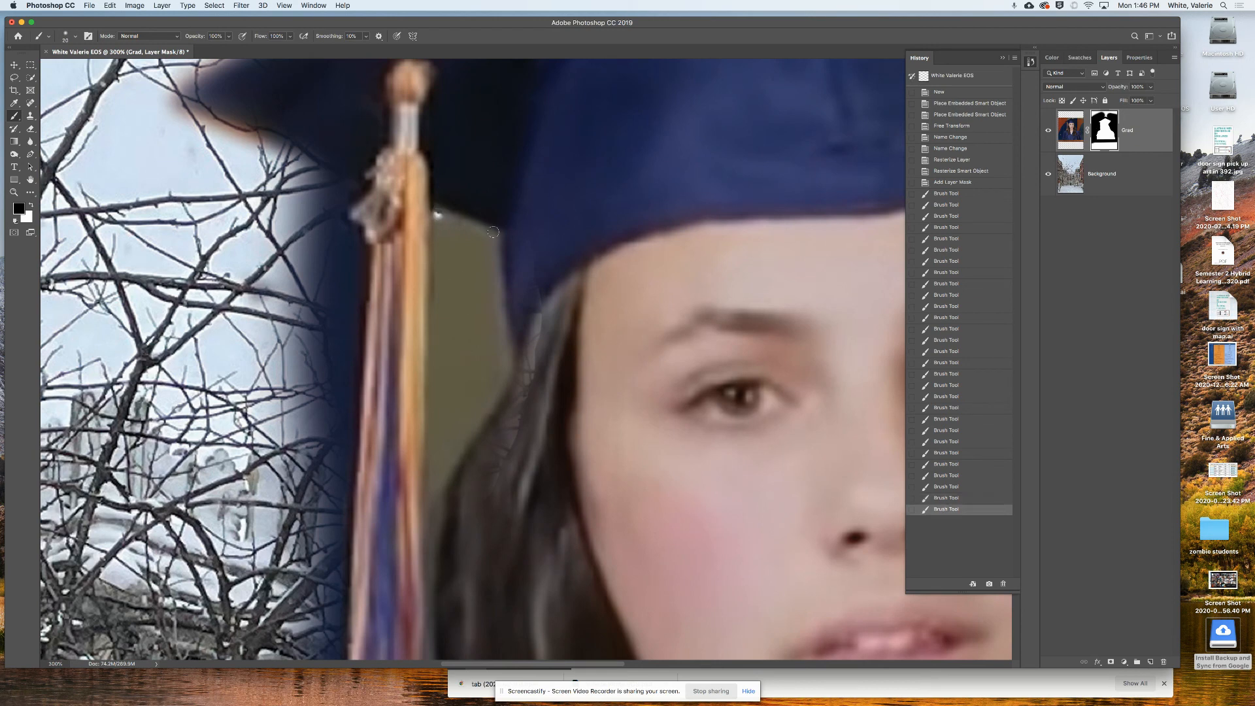
shift+click(495, 234)
shift+click(510, 362)
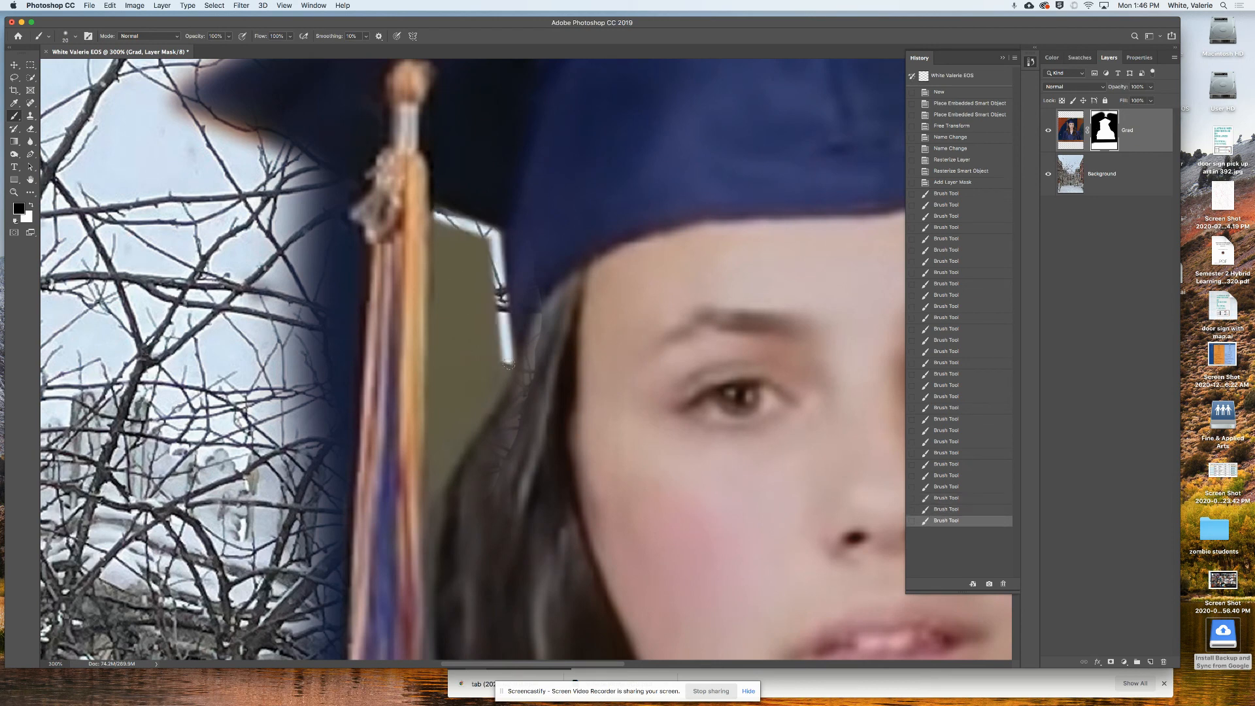
drag(509, 385, 445, 494)
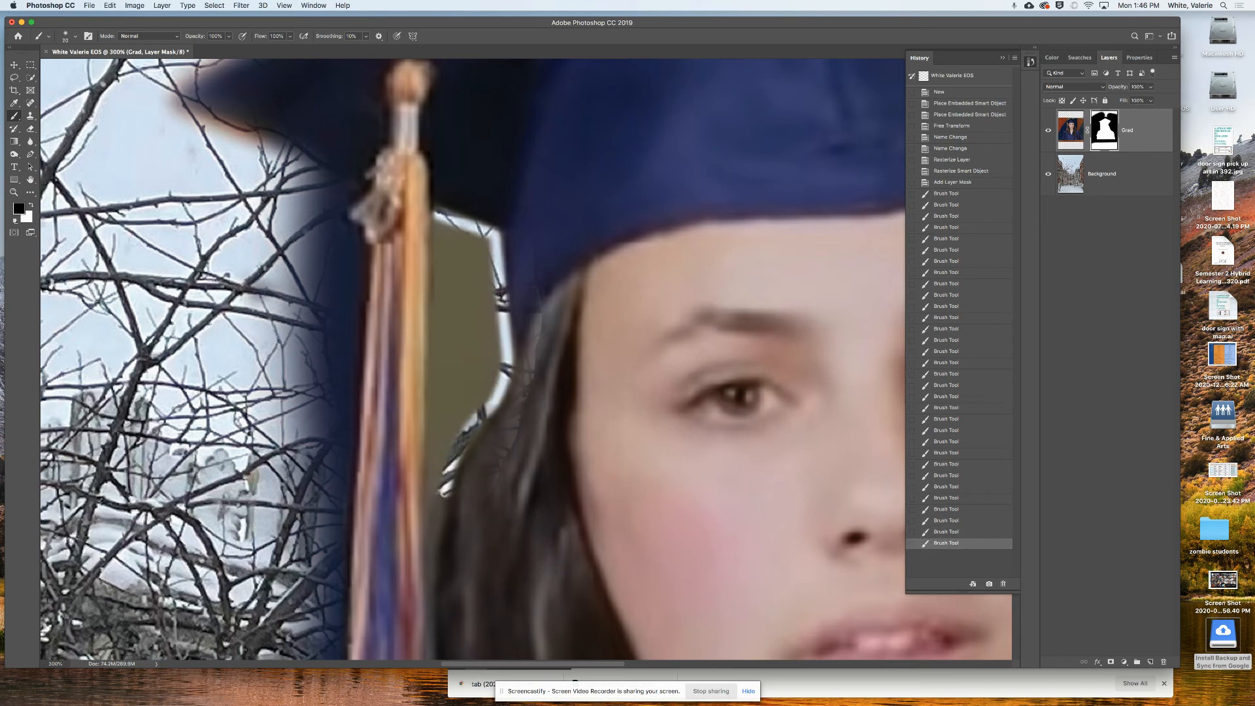
- Hide the small olive spots and strip along and below the tassel
click(31, 204)
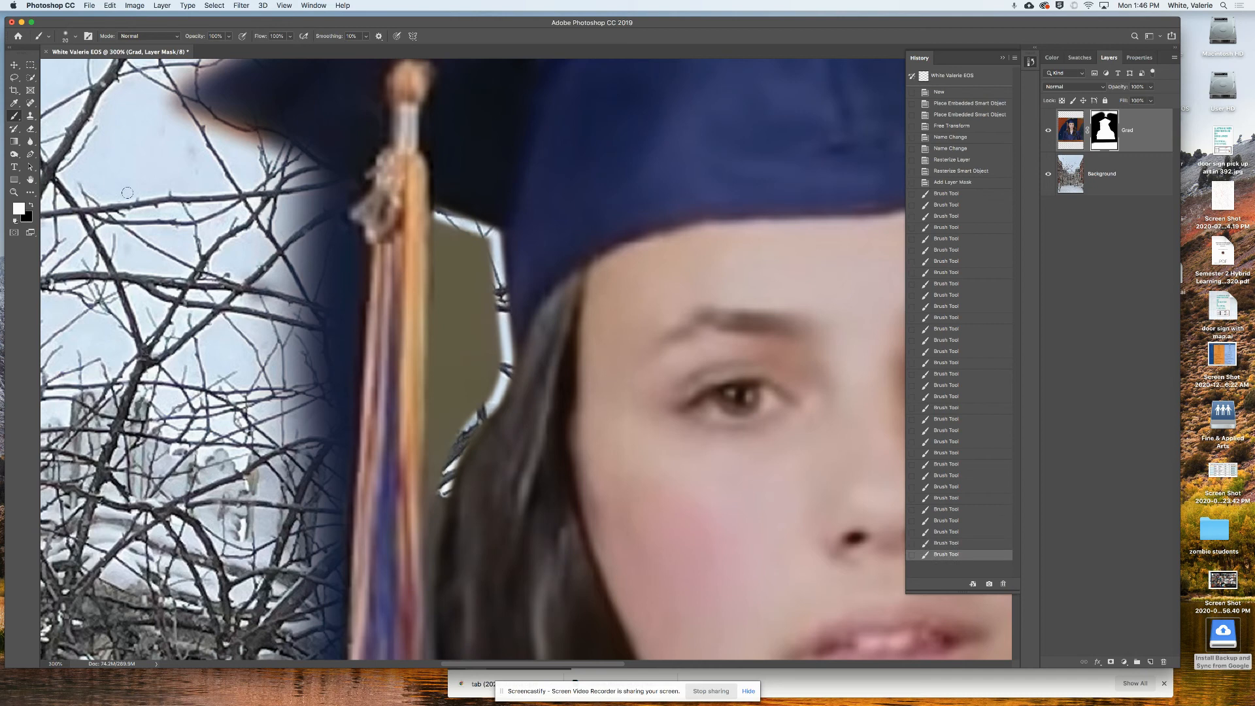
click(31, 207)
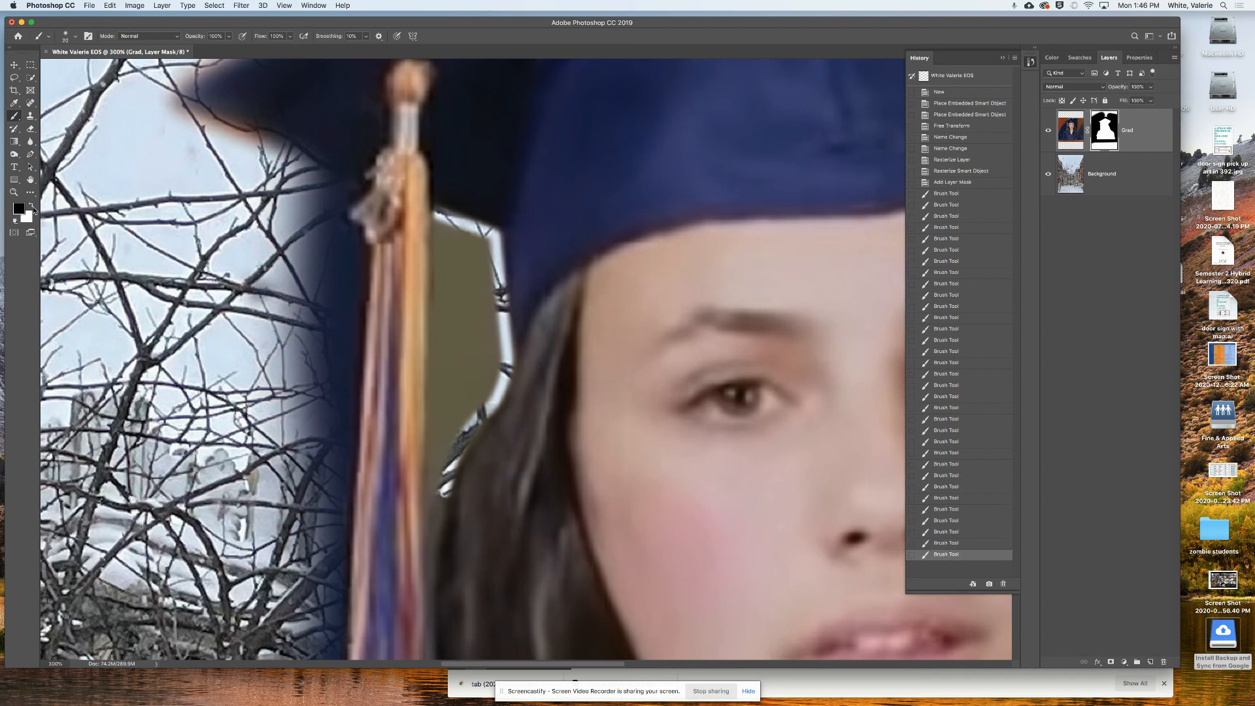
click(437, 218)
shift+click(429, 575)
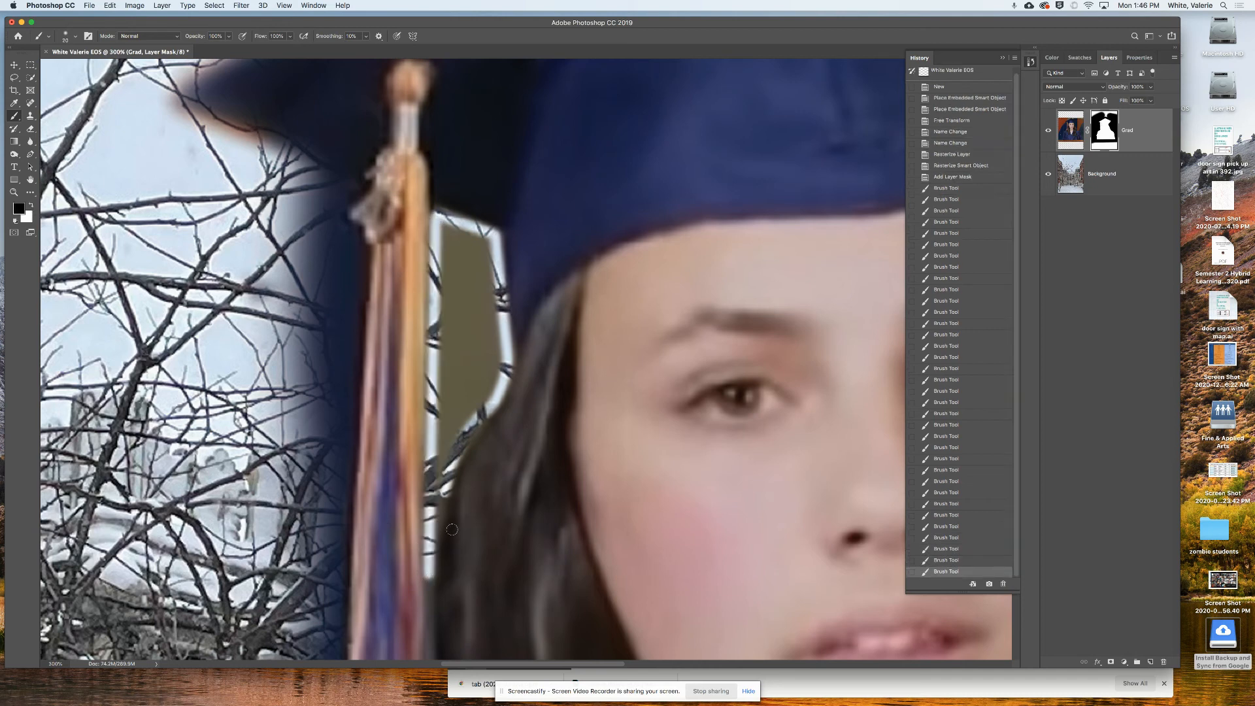
drag(429, 582, 456, 465)
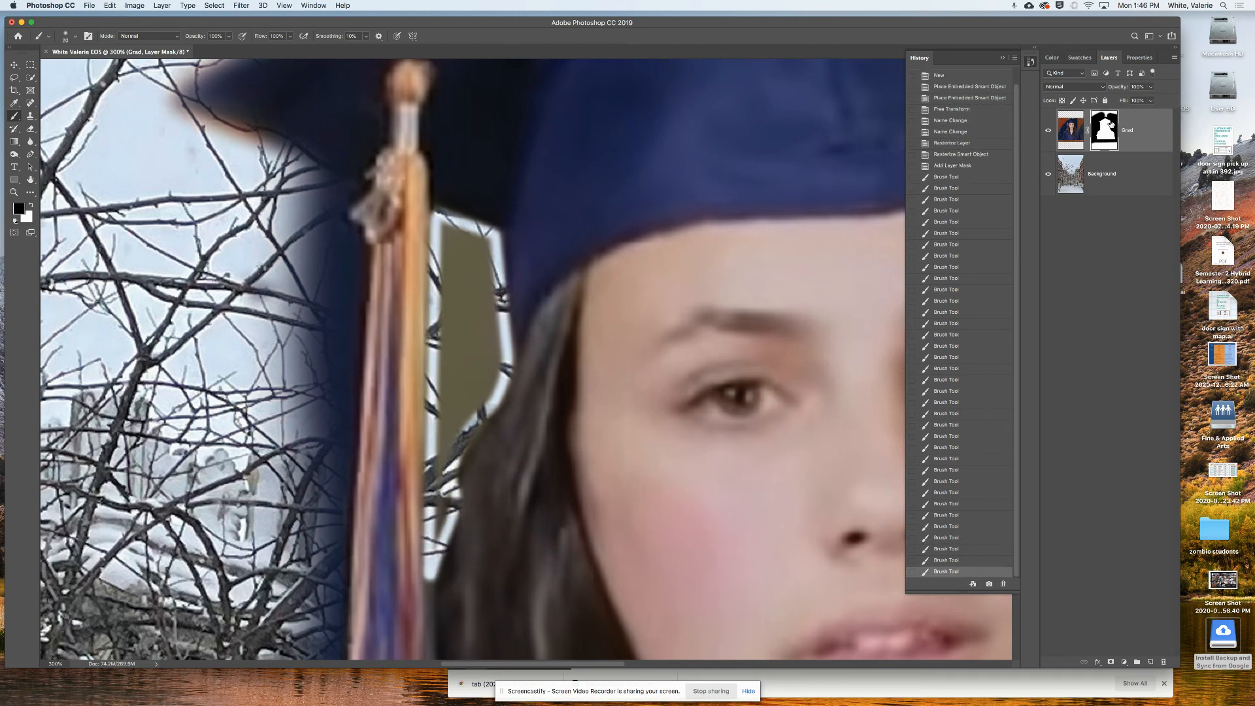
mouse_move(449, 233)
mouse_down()
mouse_move(488, 258)
mouse_move(454, 262)
mouse_move(458, 299)
mouse_move(482, 291)
mouse_move(484, 342)
mouse_move(453, 337)
mouse_move(452, 407)
mouse_move(452, 377)
mouse_move(488, 330)
mouse_move(490, 355)
mouse_move(444, 425)
mouse_move(499, 351)
mouse_move(507, 327)
mouse_up()
- Enlarge the brush to 50 and hide the remaining olive patches and dark blue band
key(bracketright)
key(bracketright)
key(bracketright)
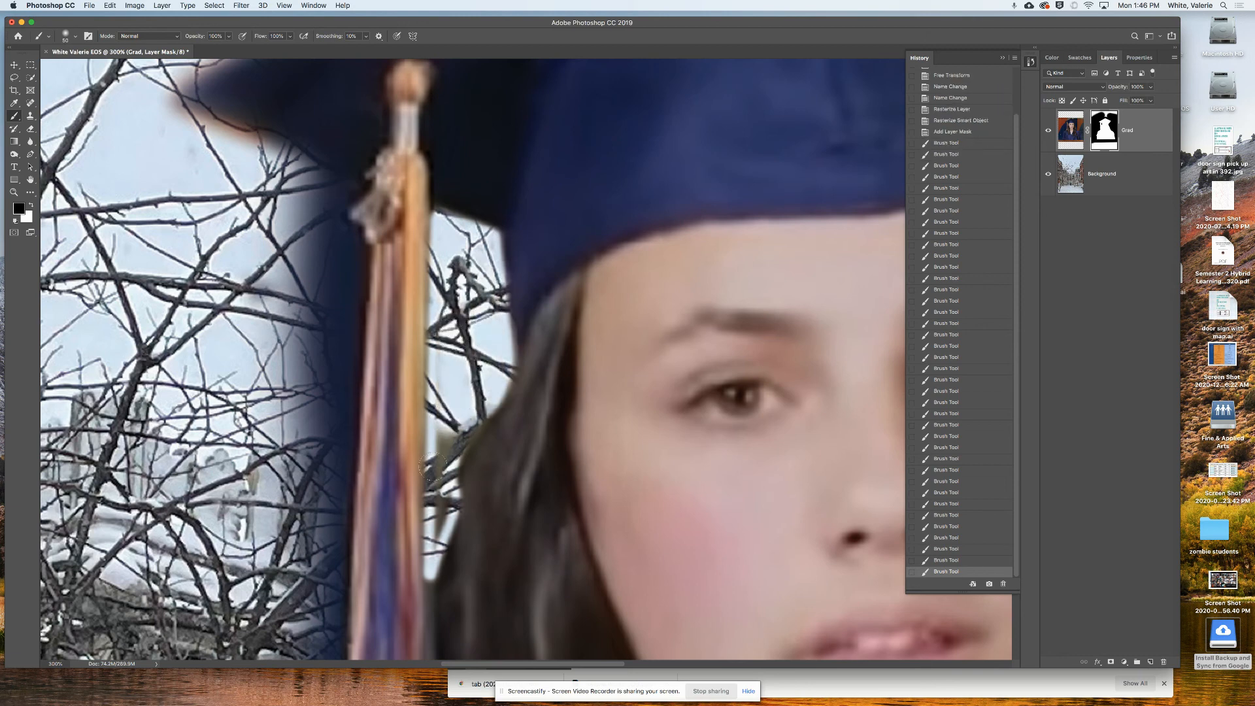
mouse_move(458, 434)
mouse_down()
mouse_move(445, 457)
mouse_move(451, 517)
mouse_move(439, 506)
mouse_up()
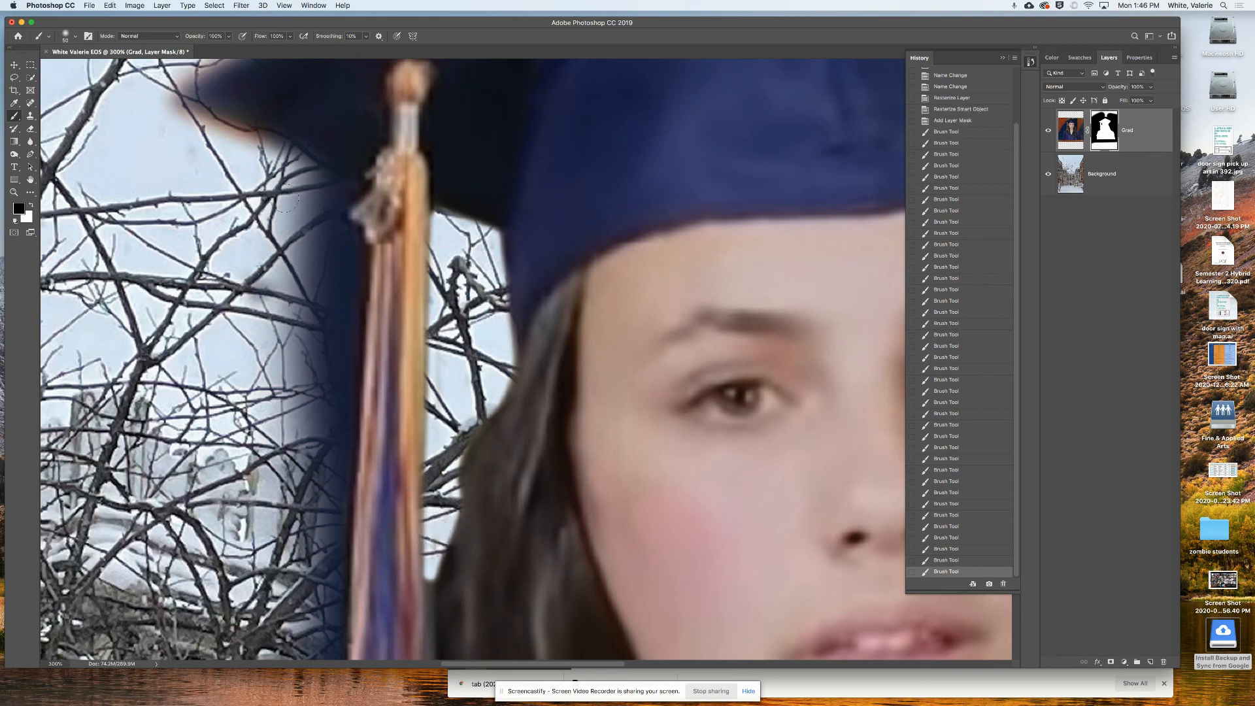
mouse_move(278, 143)
mouse_down()
mouse_move(336, 198)
mouse_move(350, 251)
mouse_move(337, 579)
mouse_move(323, 221)
mouse_move(308, 205)
mouse_move(330, 303)
mouse_move(335, 252)
mouse_move(326, 431)
mouse_move(333, 263)
mouse_move(318, 235)
mouse_move(232, 200)
mouse_move(258, 189)
mouse_move(268, 213)
mouse_move(325, 248)
mouse_move(320, 271)
mouse_move(267, 321)
mouse_move(317, 342)
mouse_move(276, 407)
mouse_move(277, 516)
mouse_up()
scroll(307, 494, down, 10)
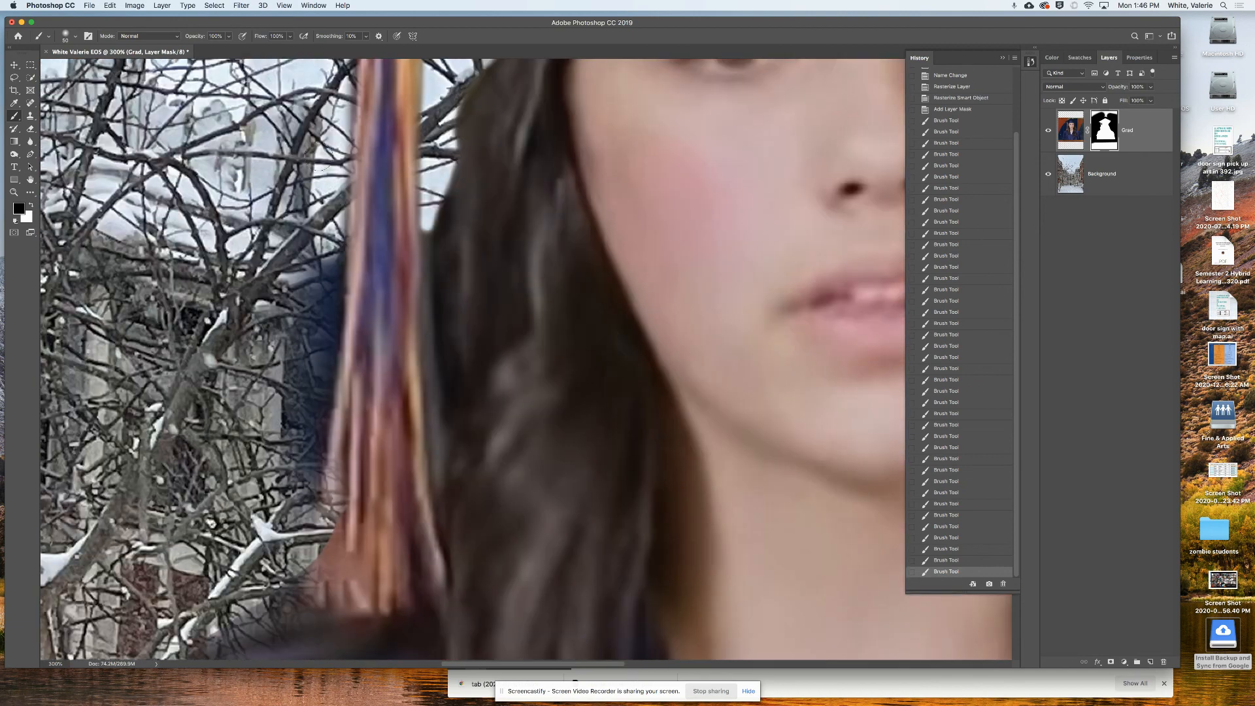
mouse_move(313, 115)
mouse_down()
mouse_move(314, 347)
mouse_move(329, 270)
mouse_move(329, 235)
mouse_move(286, 419)
mouse_move(307, 328)
mouse_move(304, 442)
mouse_move(326, 358)
mouse_move(301, 480)
mouse_up()
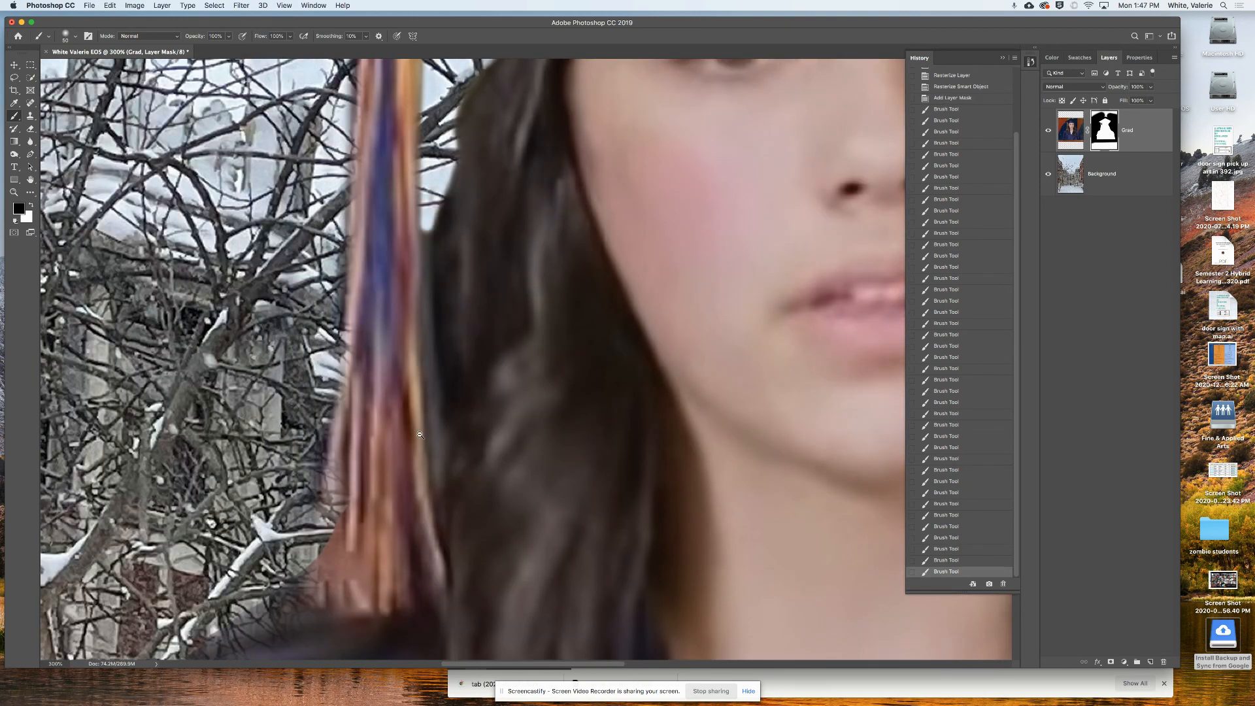
alt+click(431, 431)
alt+click(432, 432)
- Scale the Grad portrait to about 48%, rotate it 132°, move it lower, and commit
alt+click(431, 432)
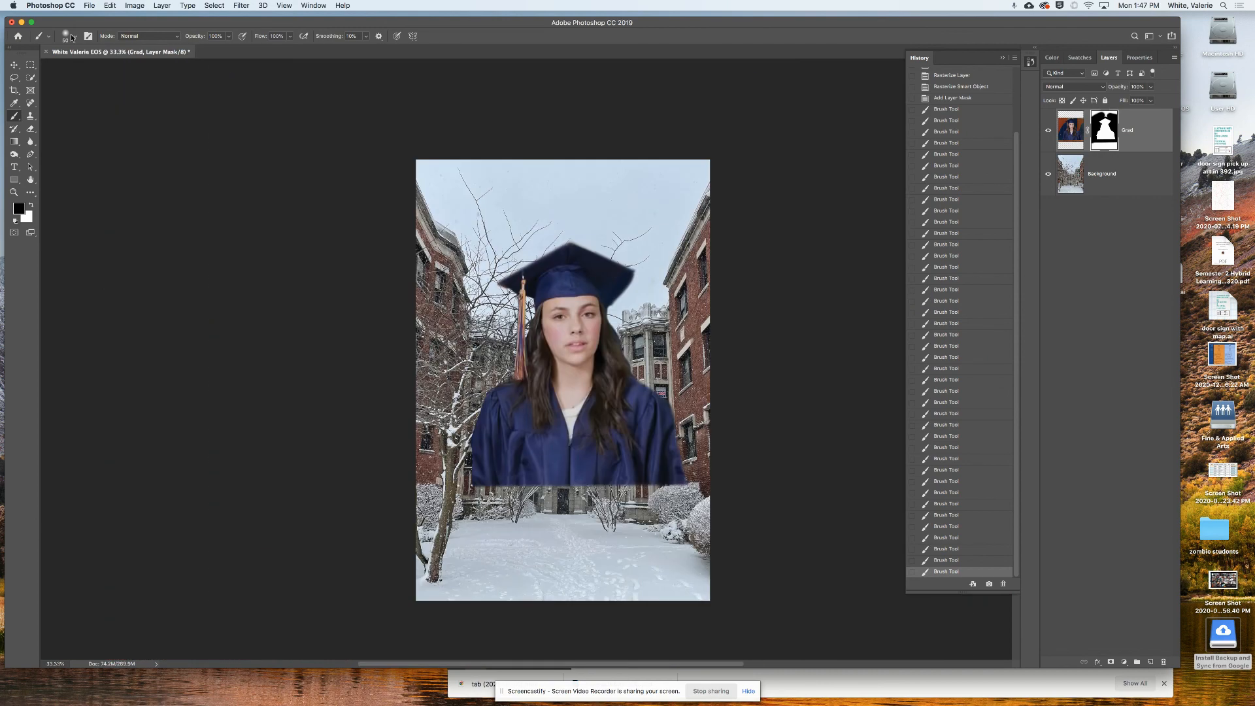
click(14, 63)
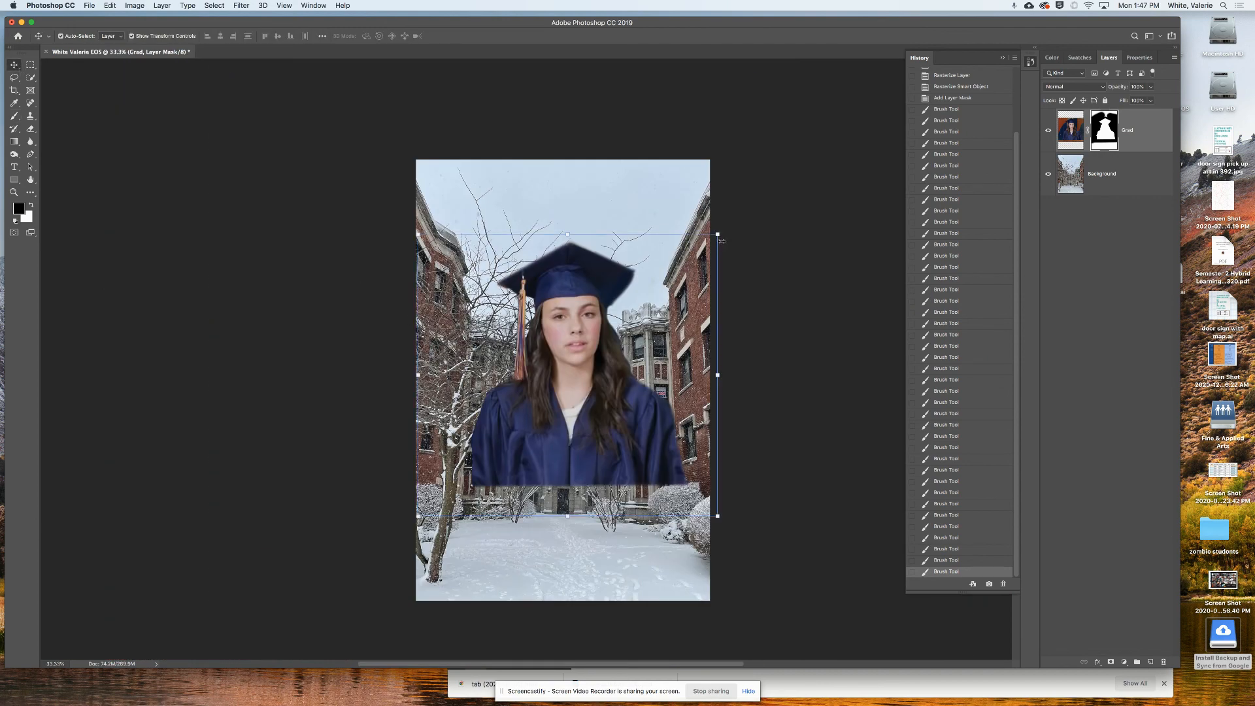
drag(710, 246, 563, 387)
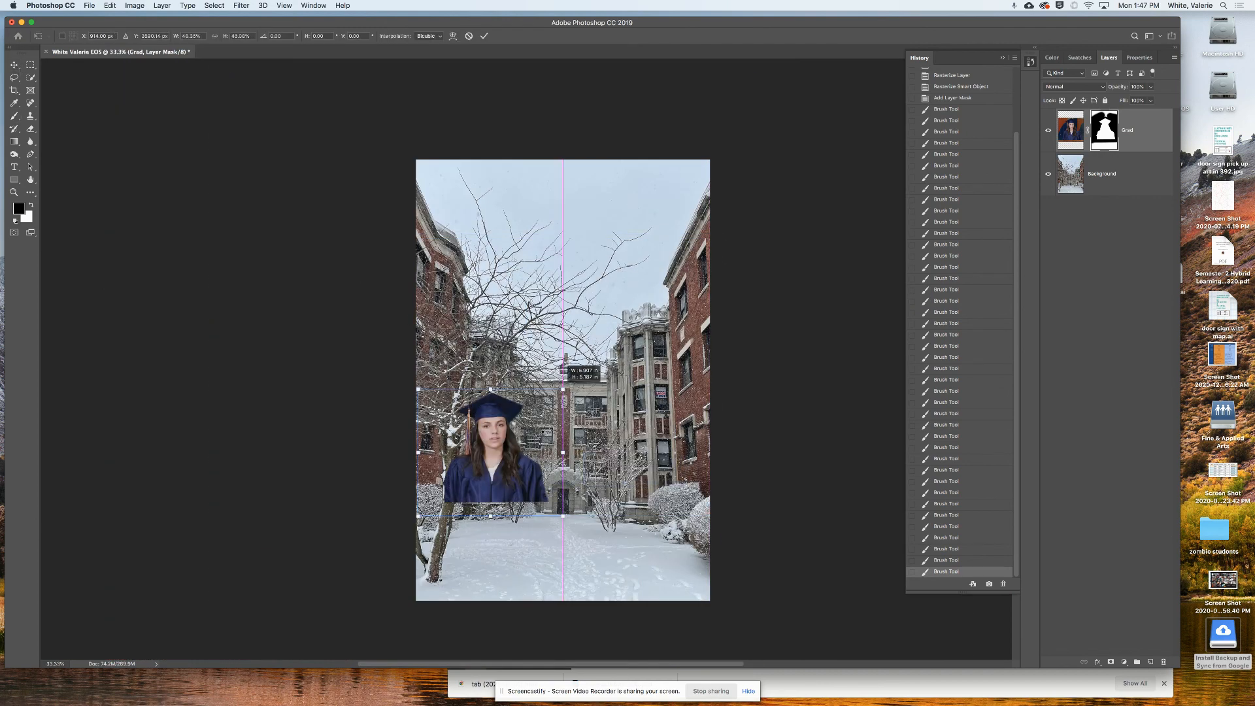
drag(503, 474, 605, 506)
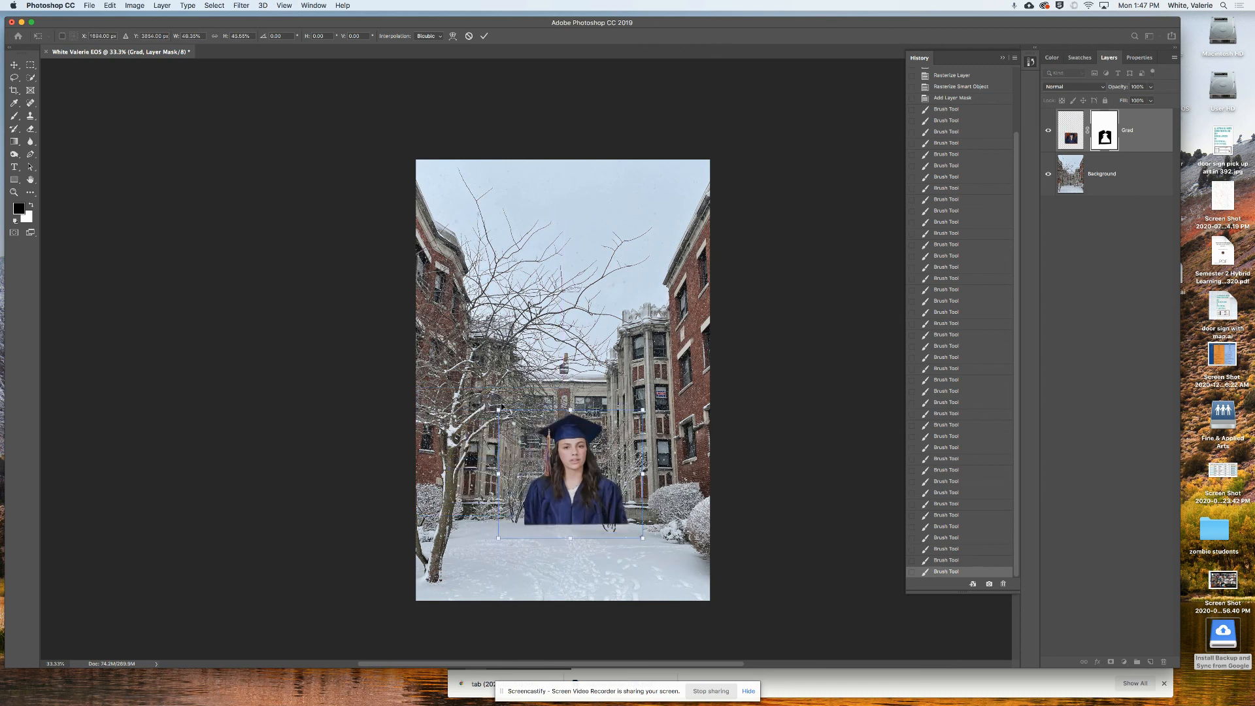
drag(502, 406, 667, 461)
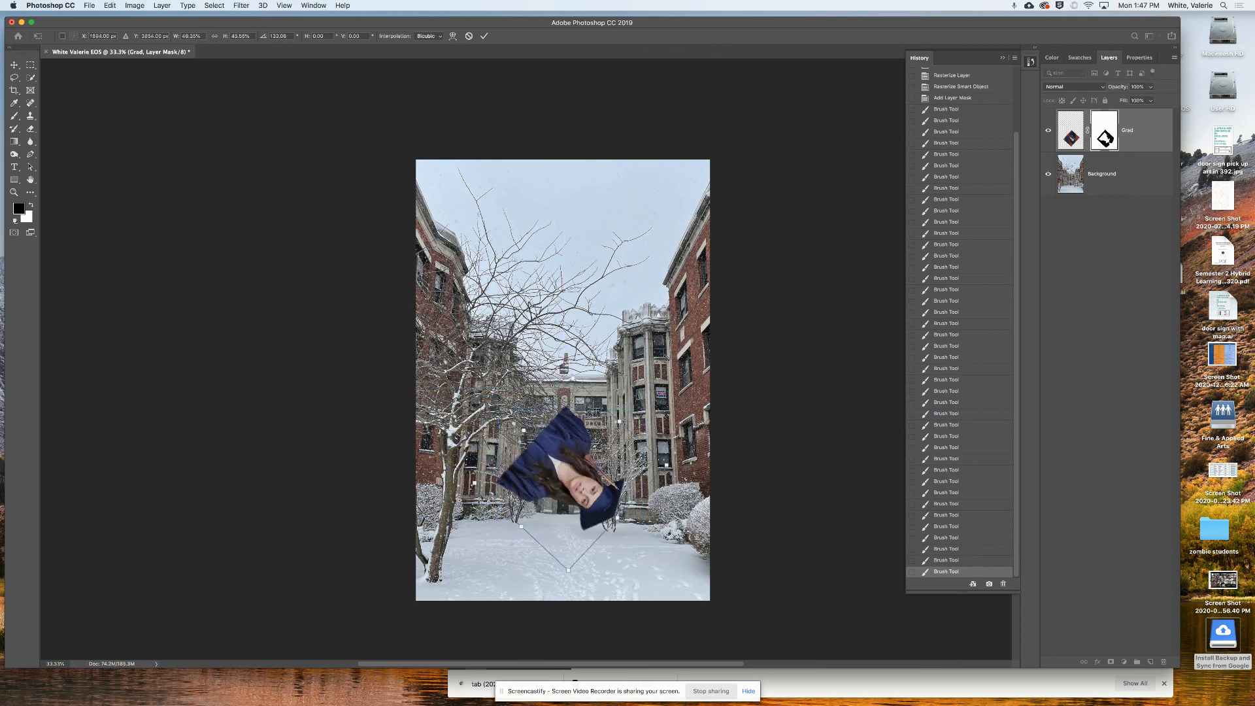
click(14, 64)
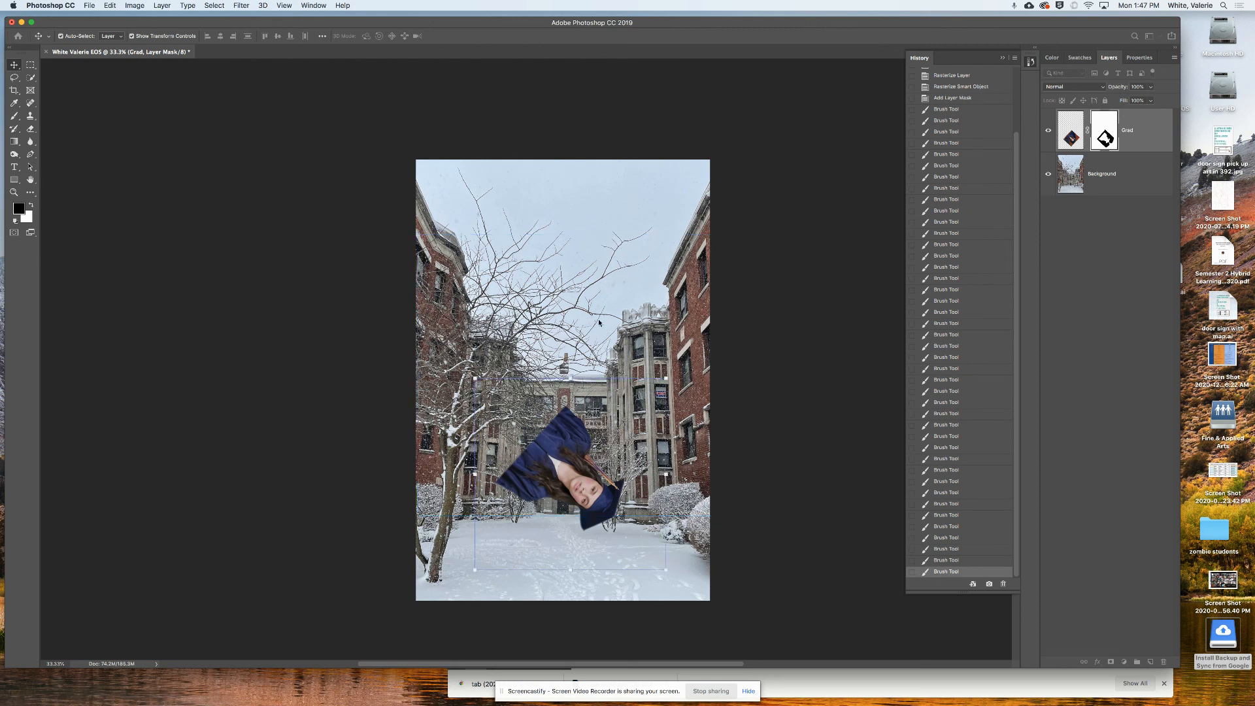
- Select the Background layer, try rotating it about -59°, then reset it upright
click(659, 374)
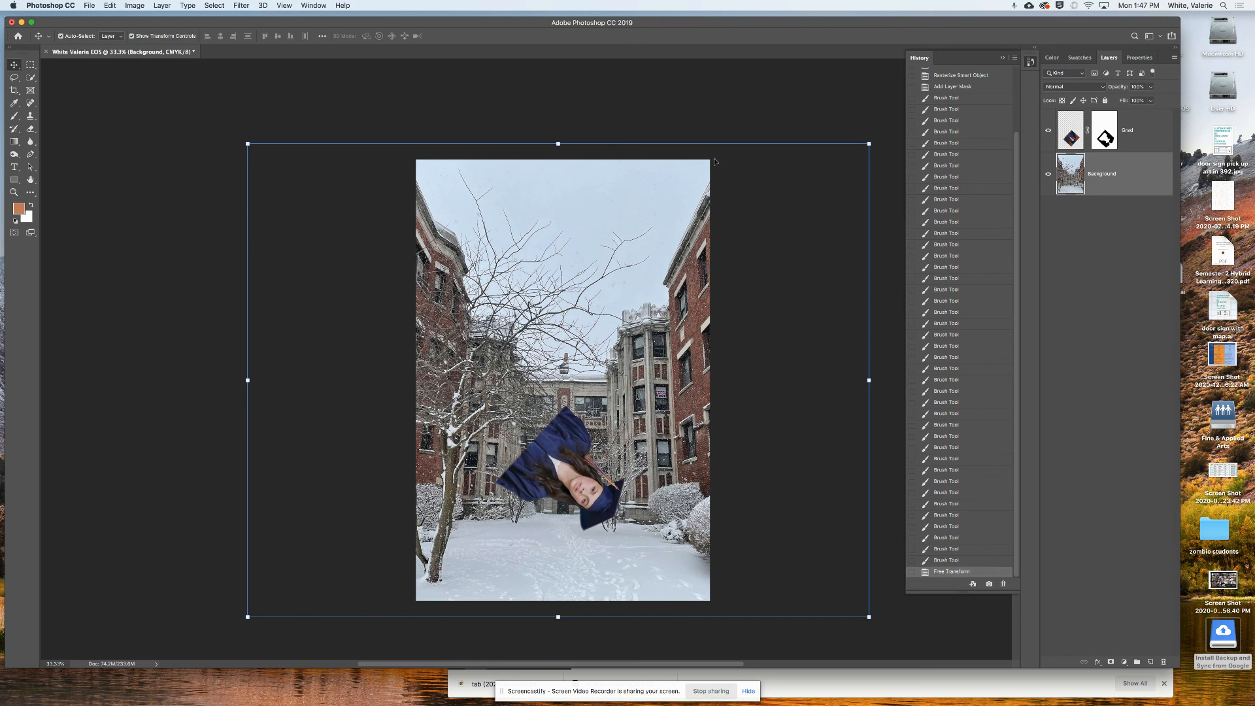
drag(876, 140, 735, 442)
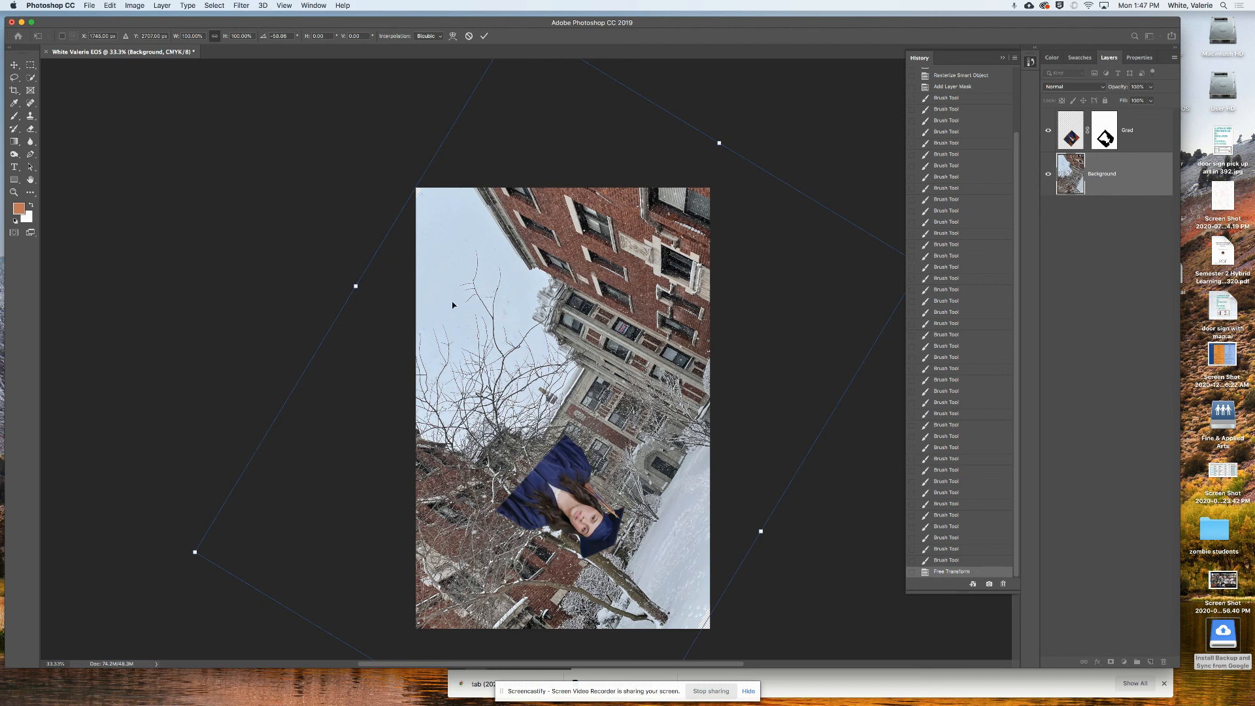
key(super+z)
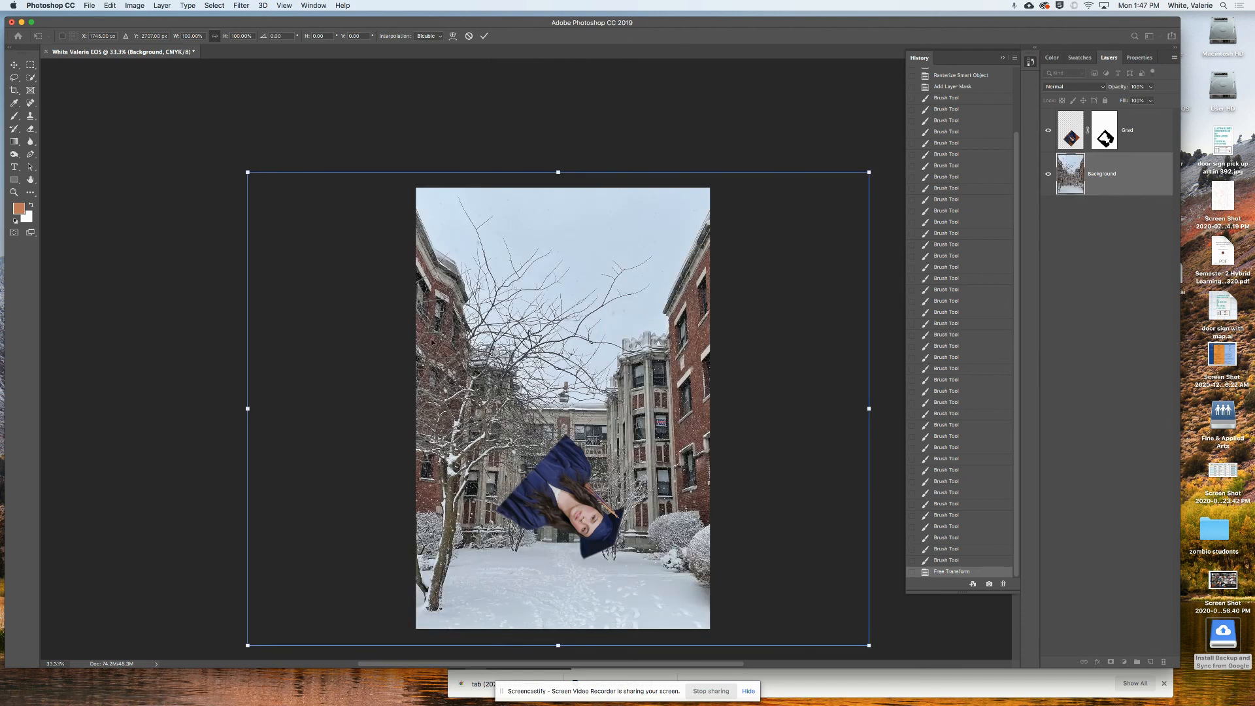
click(91, 4)
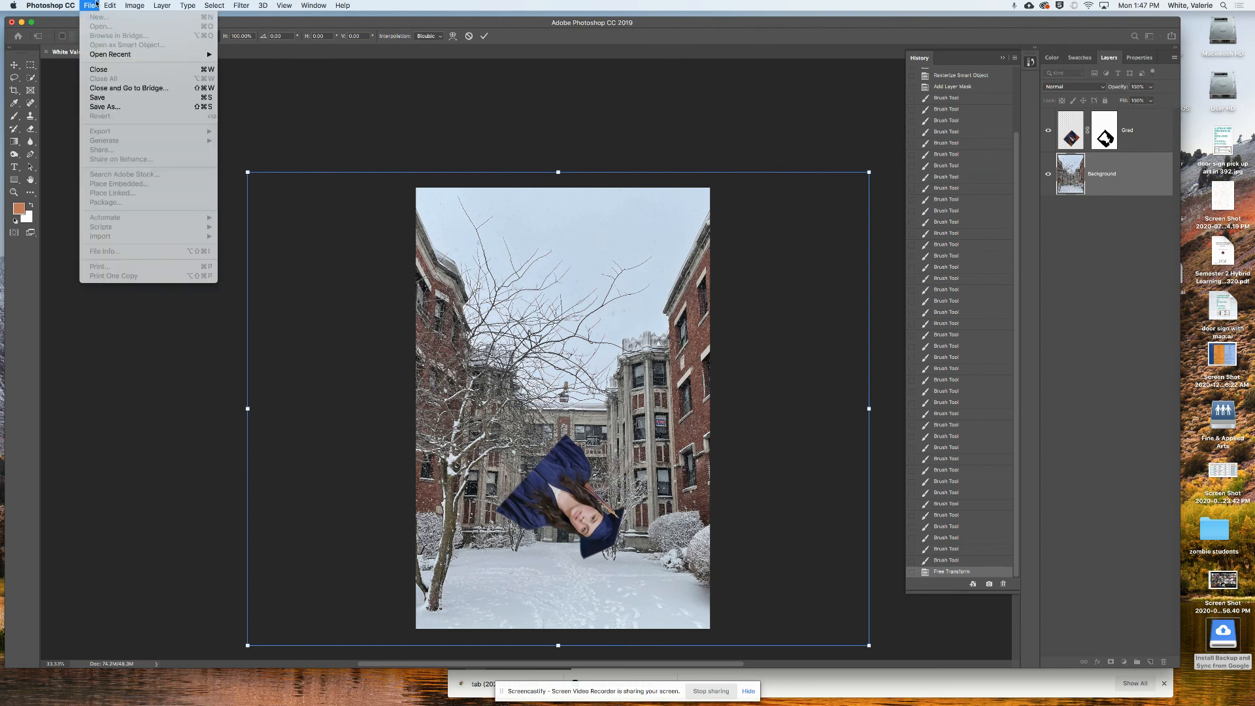
- Save as a PSD with ' final' added to the name in Google Drive > 3 Graphic Design > *GD Spring 21
click(100, 107)
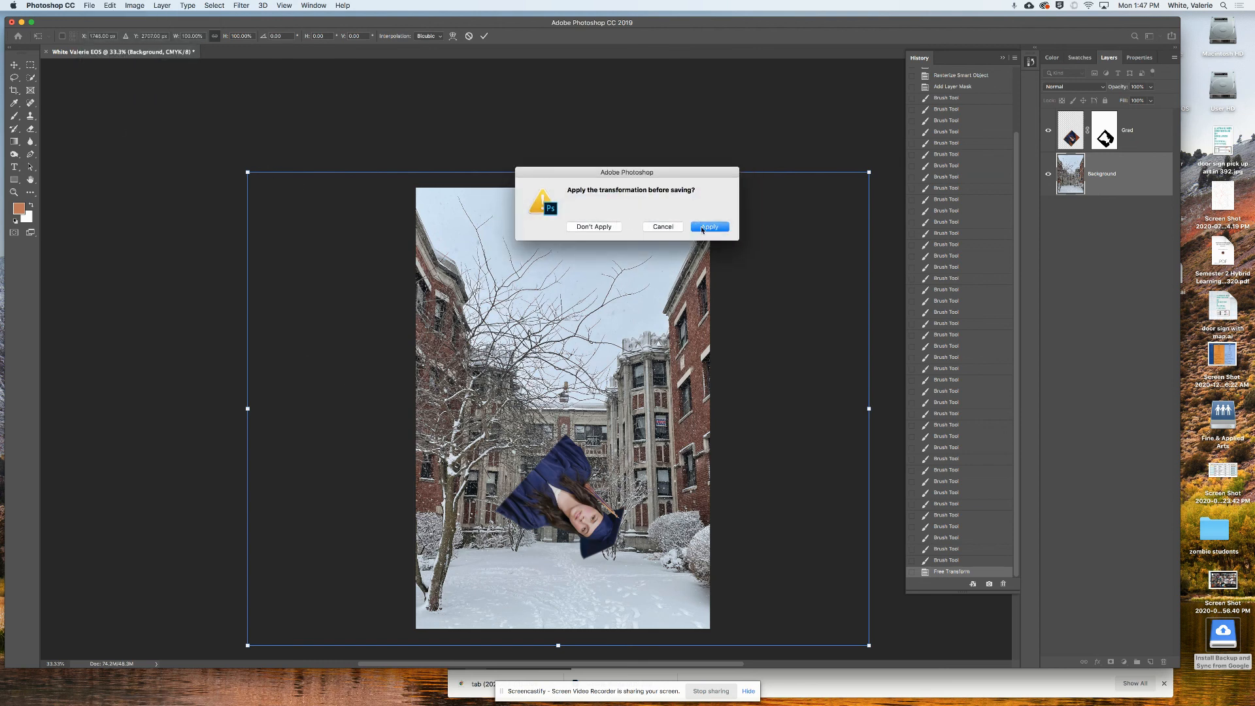
click(702, 228)
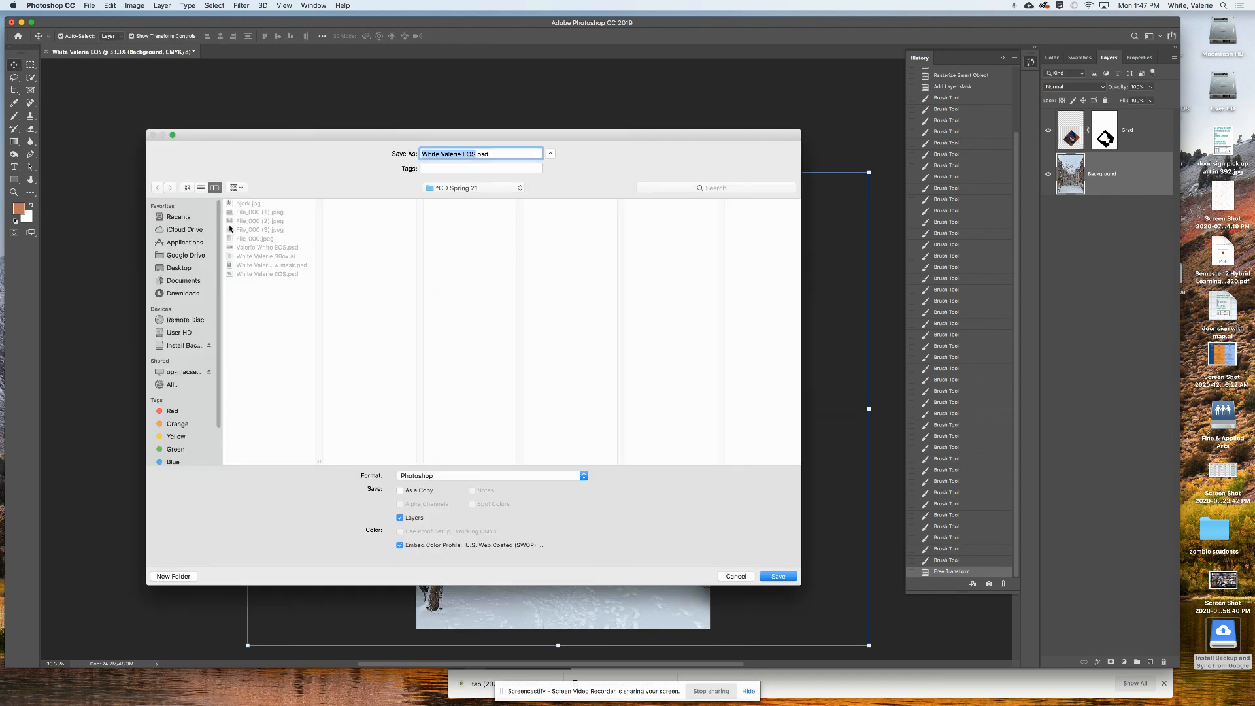
click(183, 257)
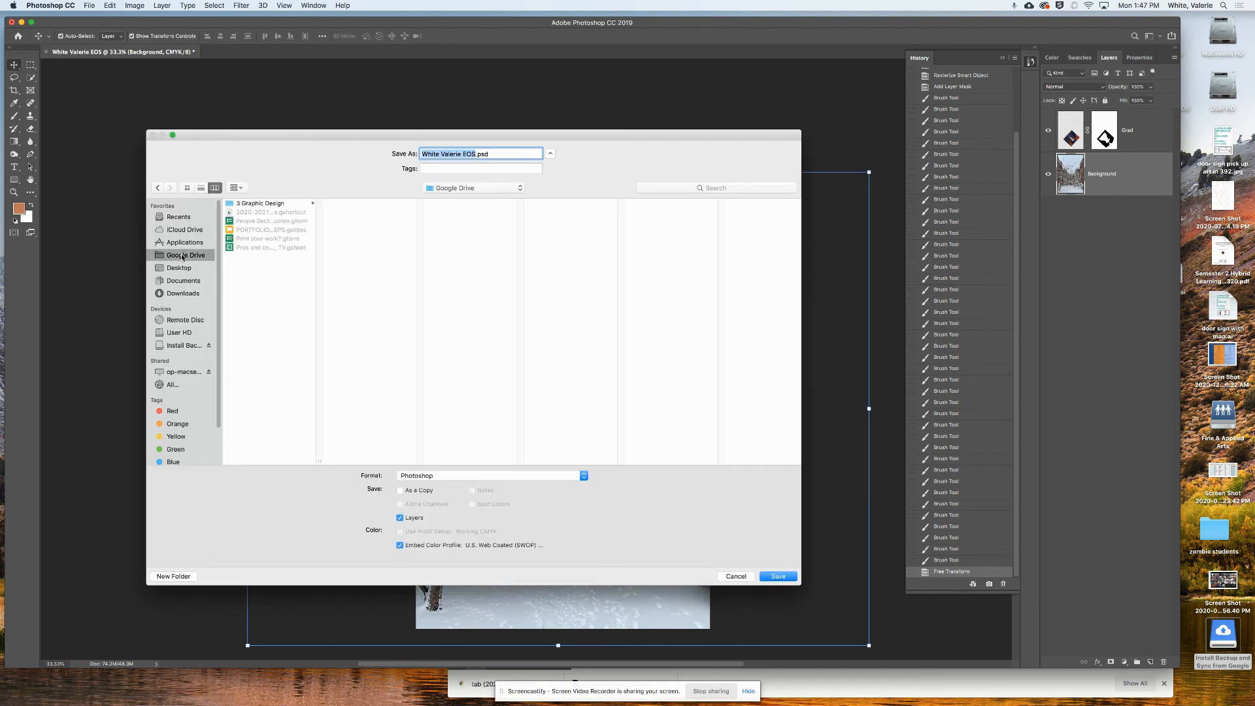
click(253, 206)
click(367, 204)
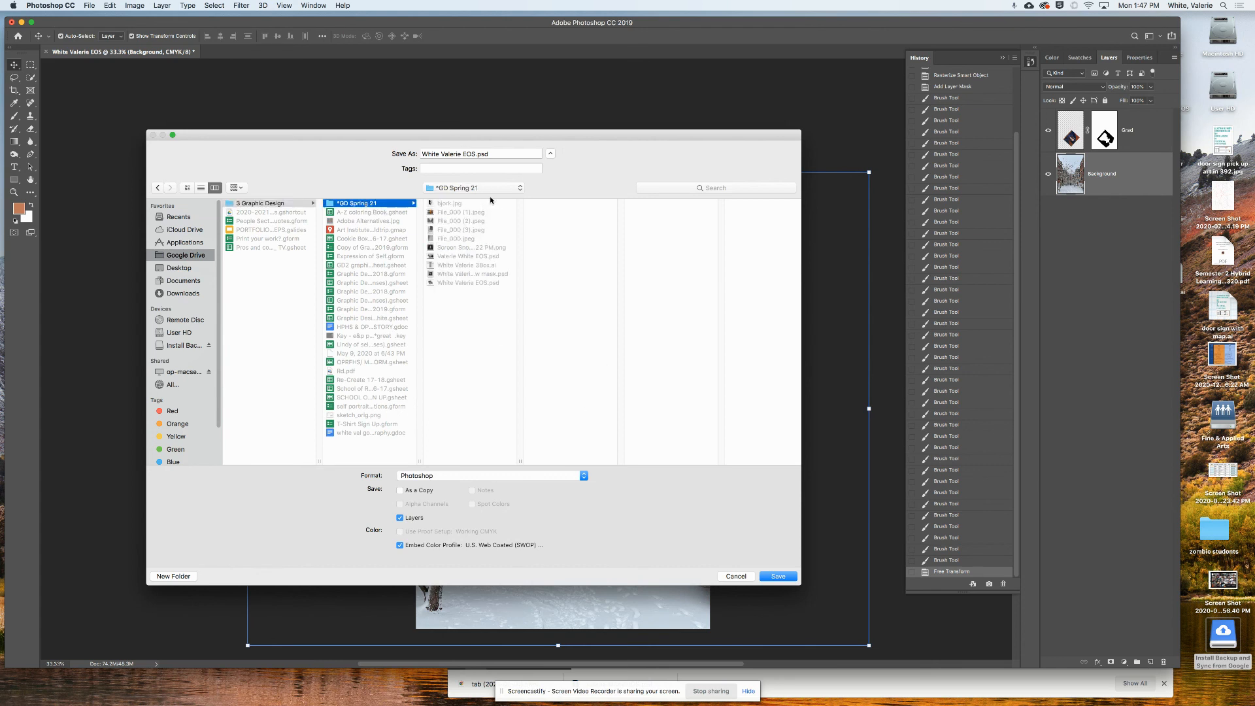
click(474, 152)
text(f)
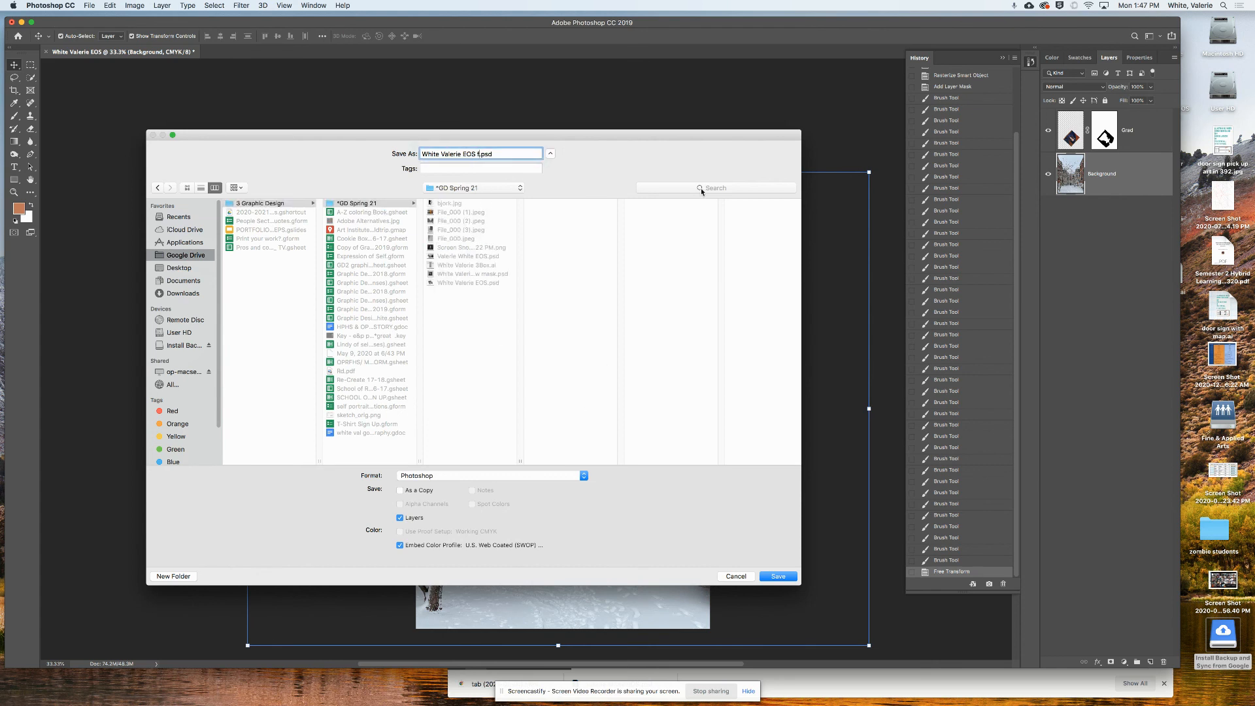
text(inal)
click(784, 576)
click(747, 298)
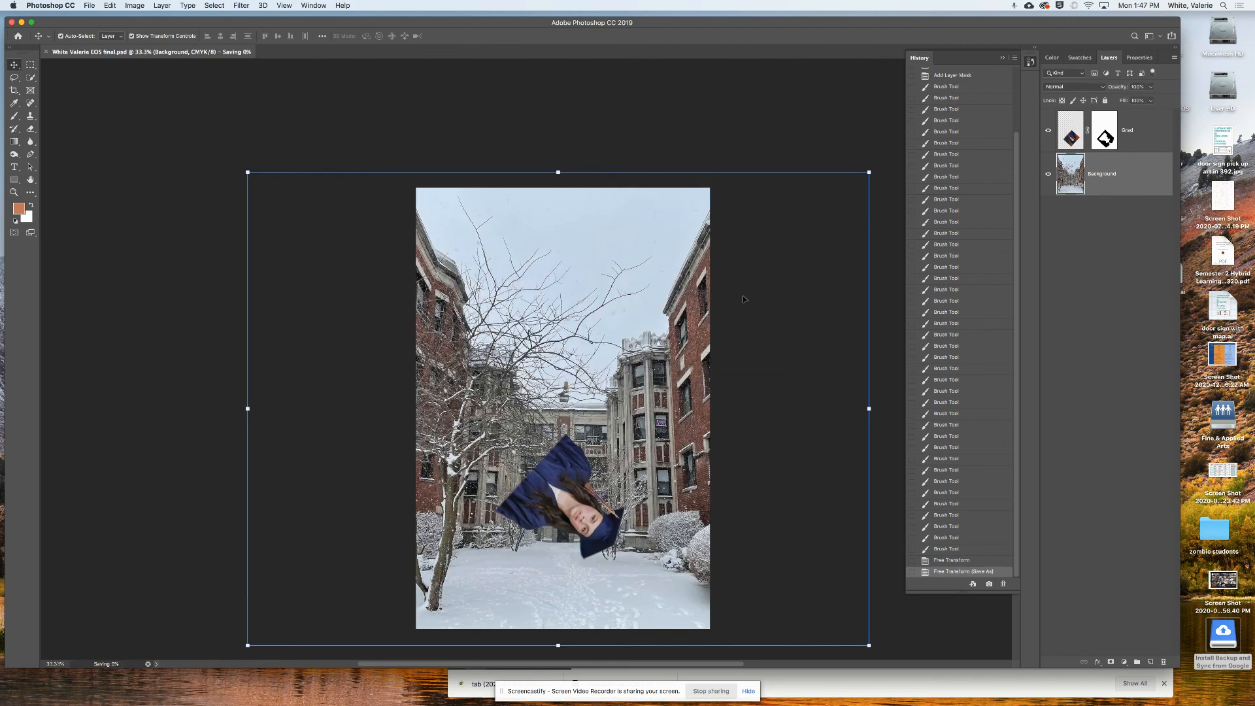
- Close the document, quit Photoshop, and bring the Google Drive browser window into view
click(46, 51)
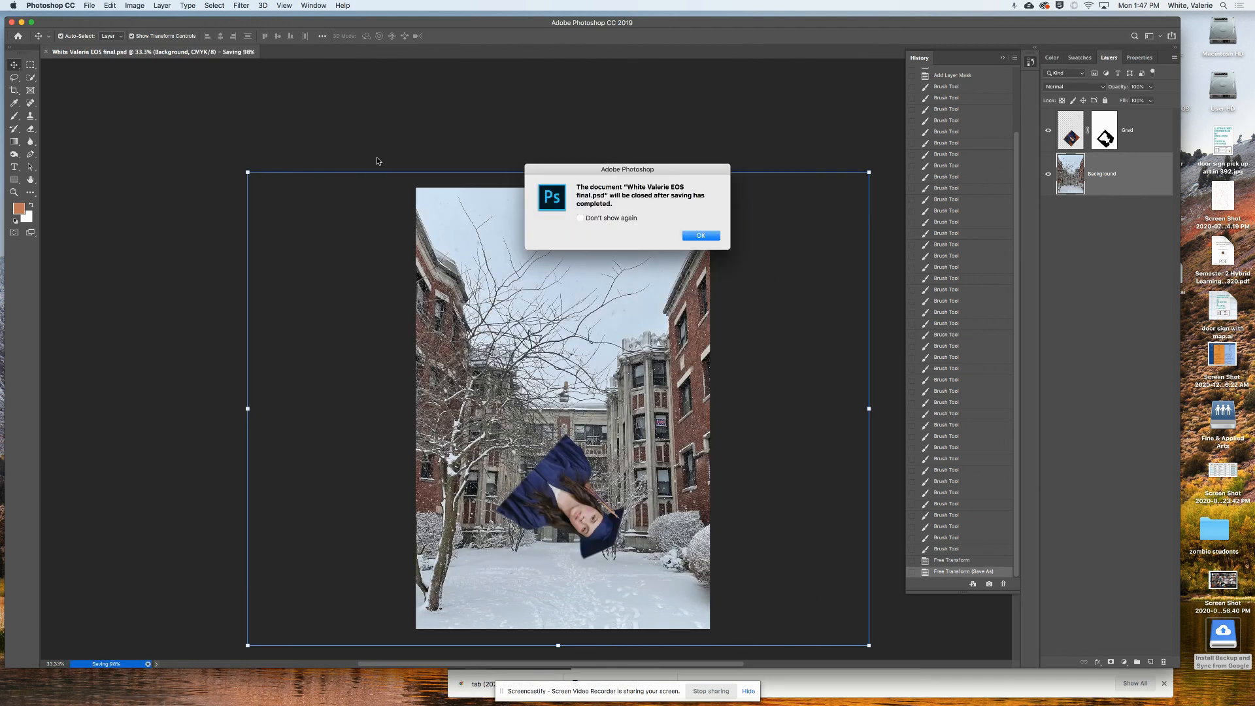
click(711, 237)
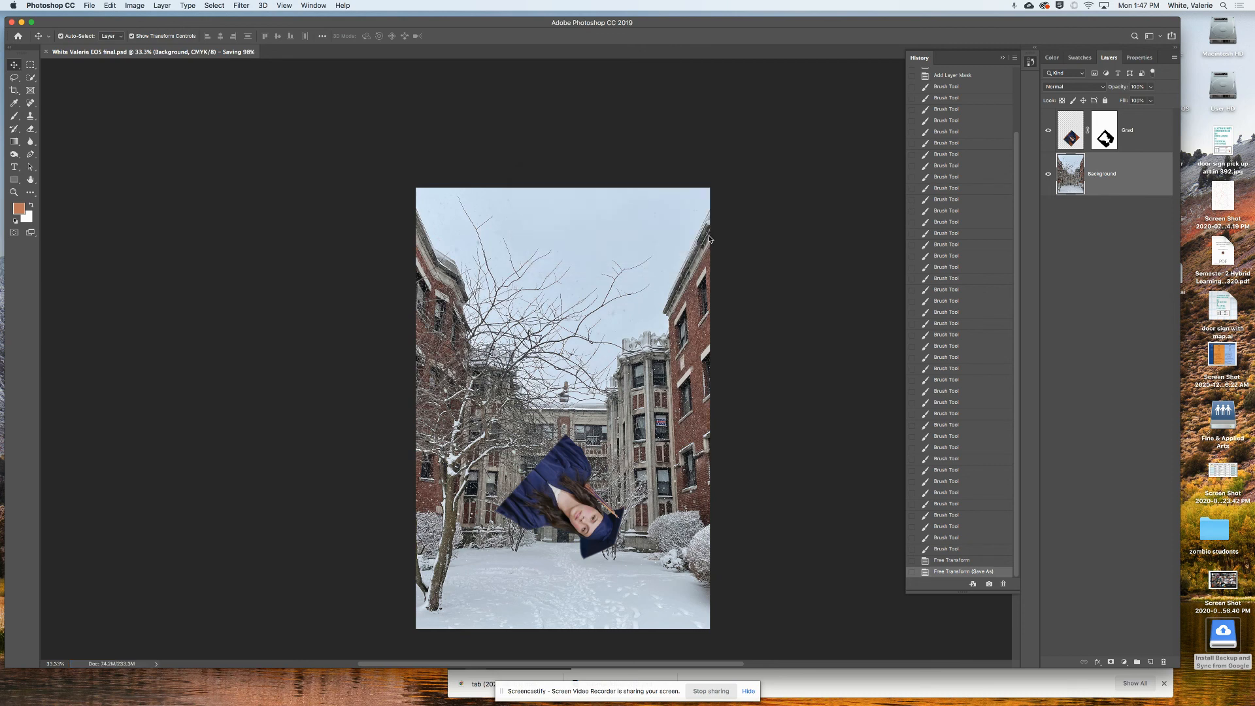
click(11, 22)
click(984, 126)
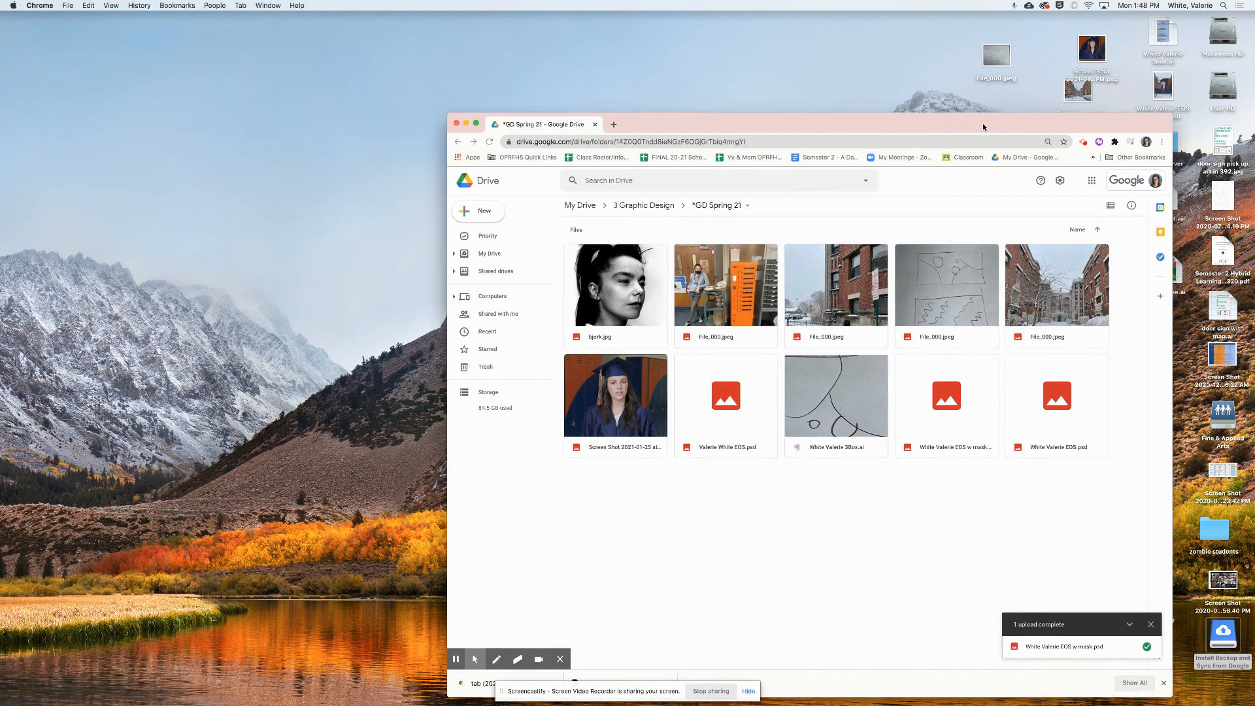
drag(984, 127, 933, 39)
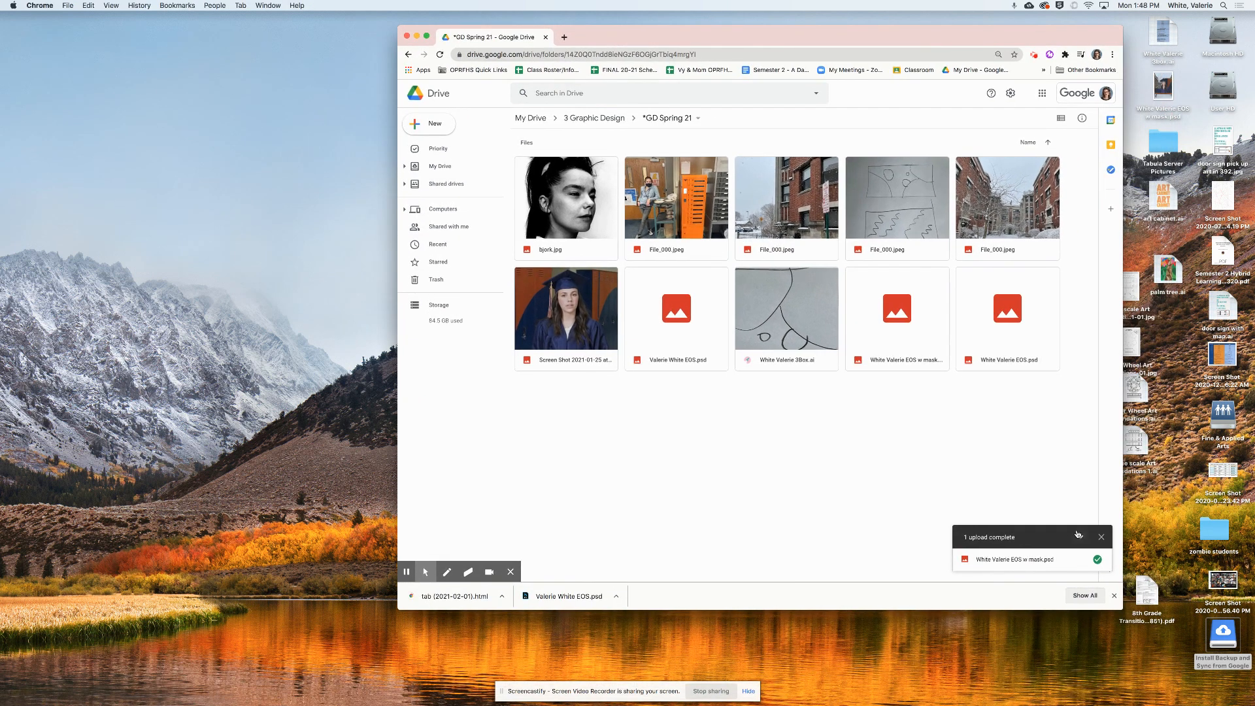